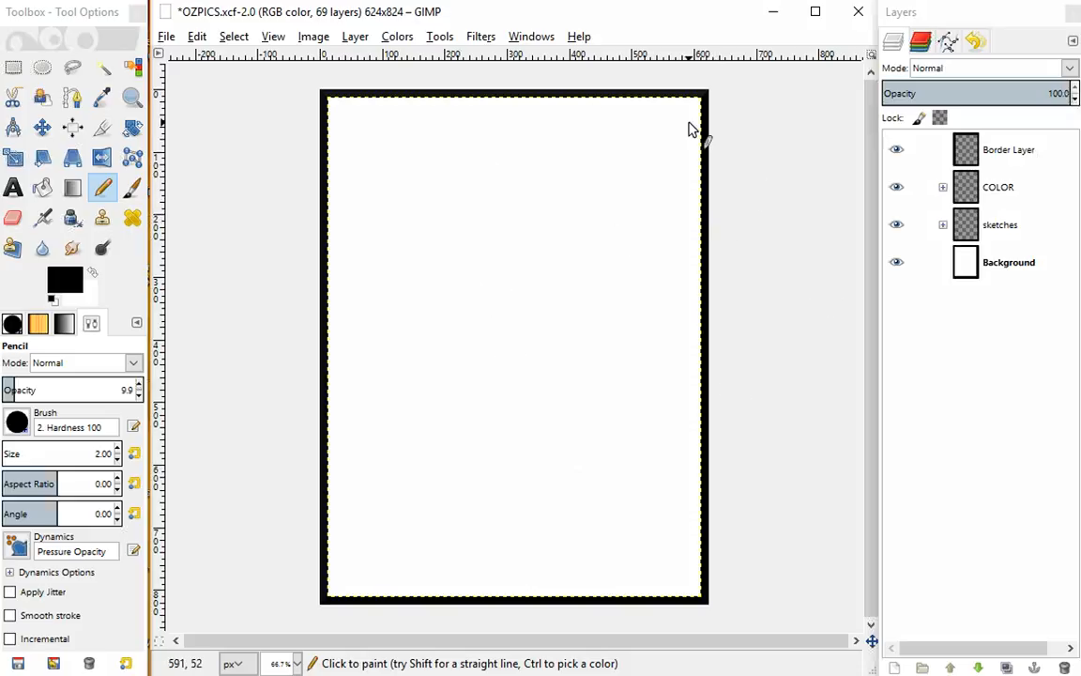
left_click(480, 36)
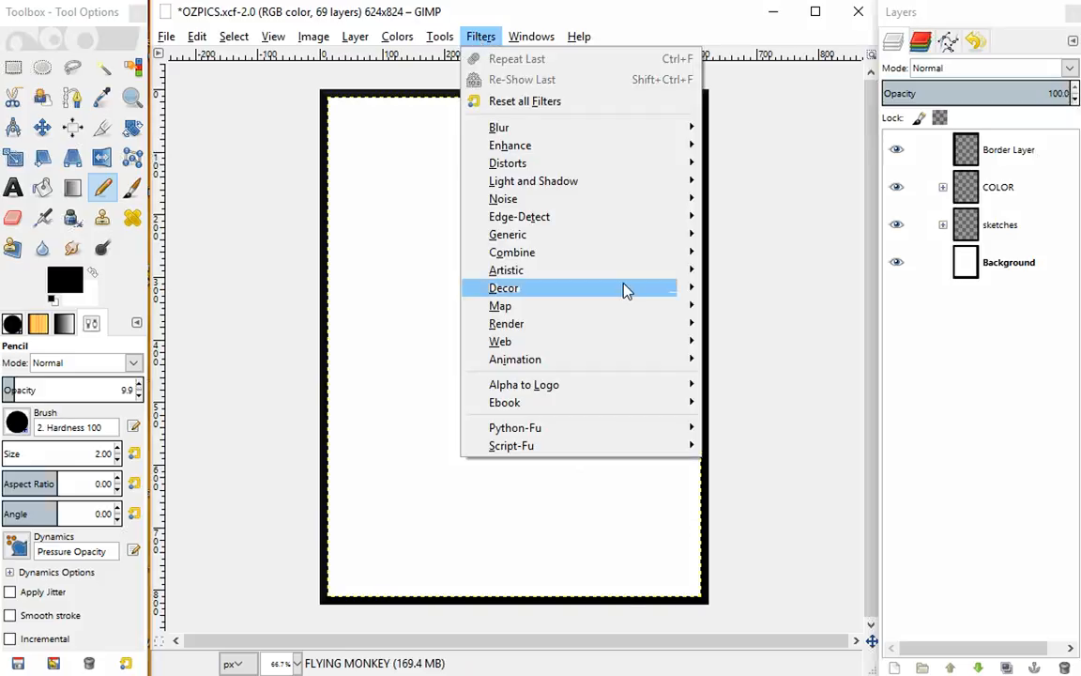
mouse_move(640, 285)
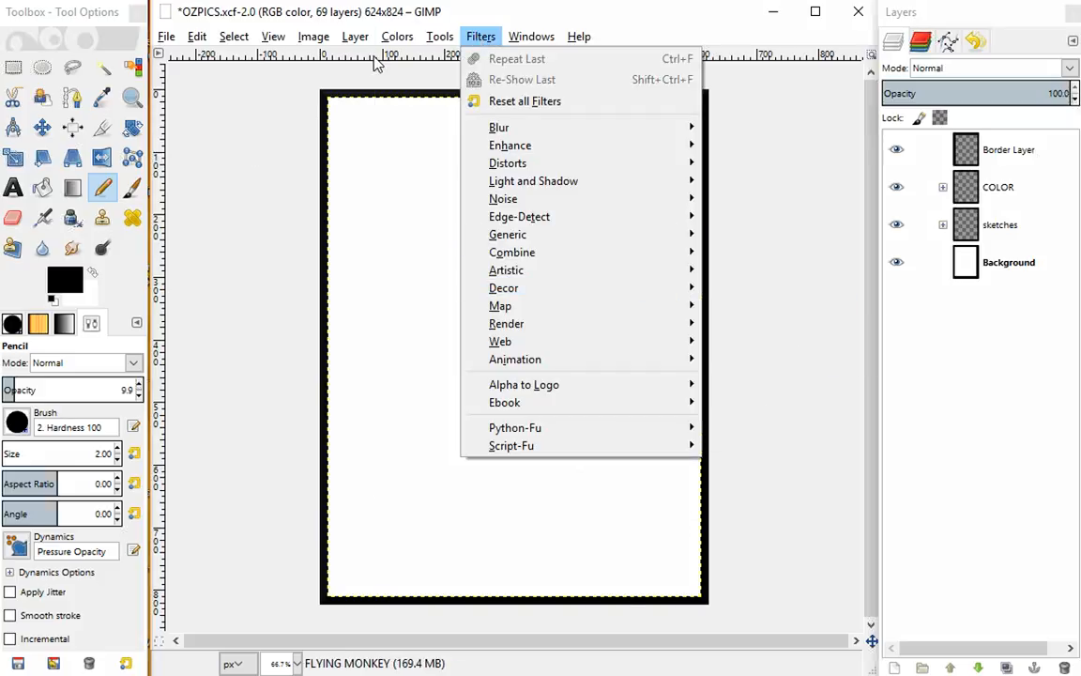
mouse_move(395, 36)
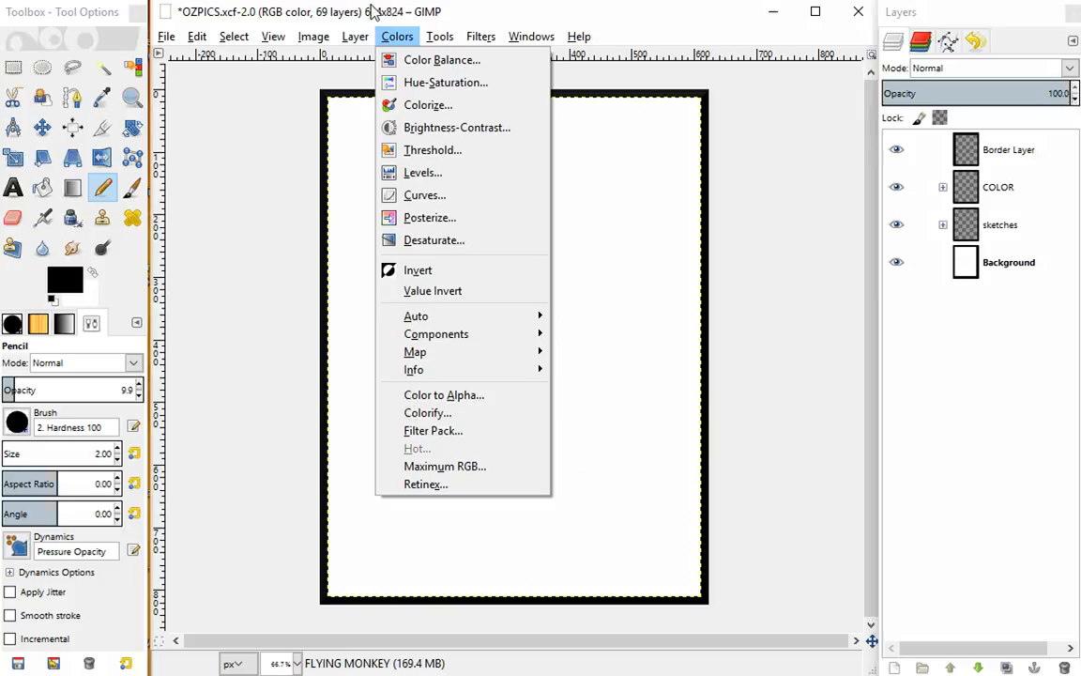
left_click(894, 266)
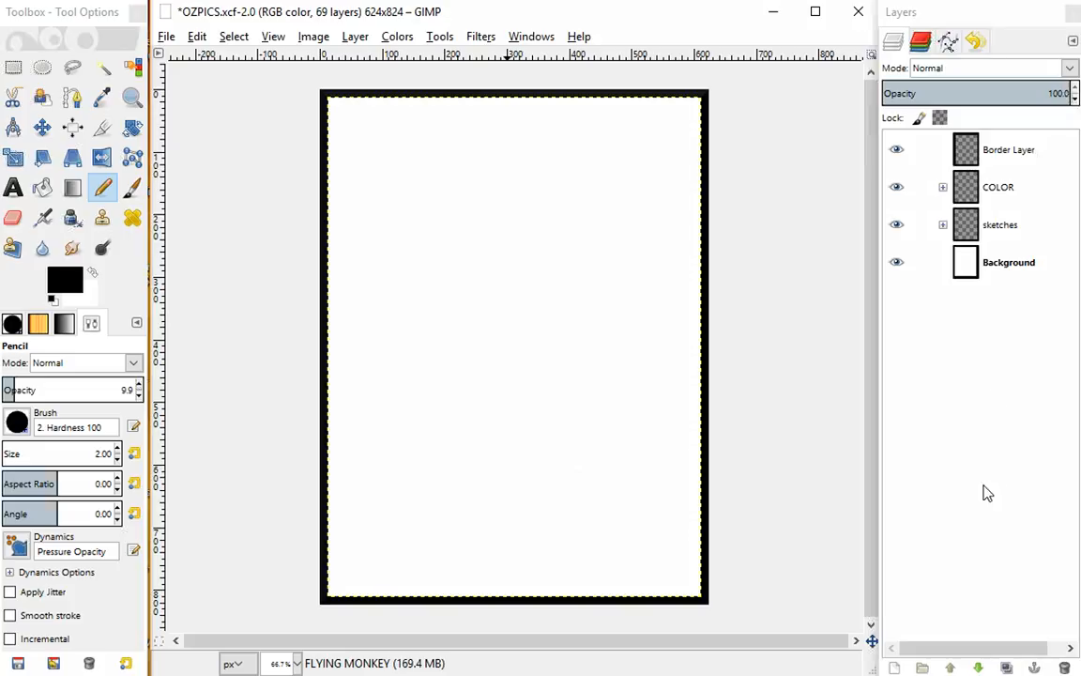
Expand the sketches layer group and make its FLYING MONKEY layer the active layer
left_click(976, 267)
left_click(976, 228)
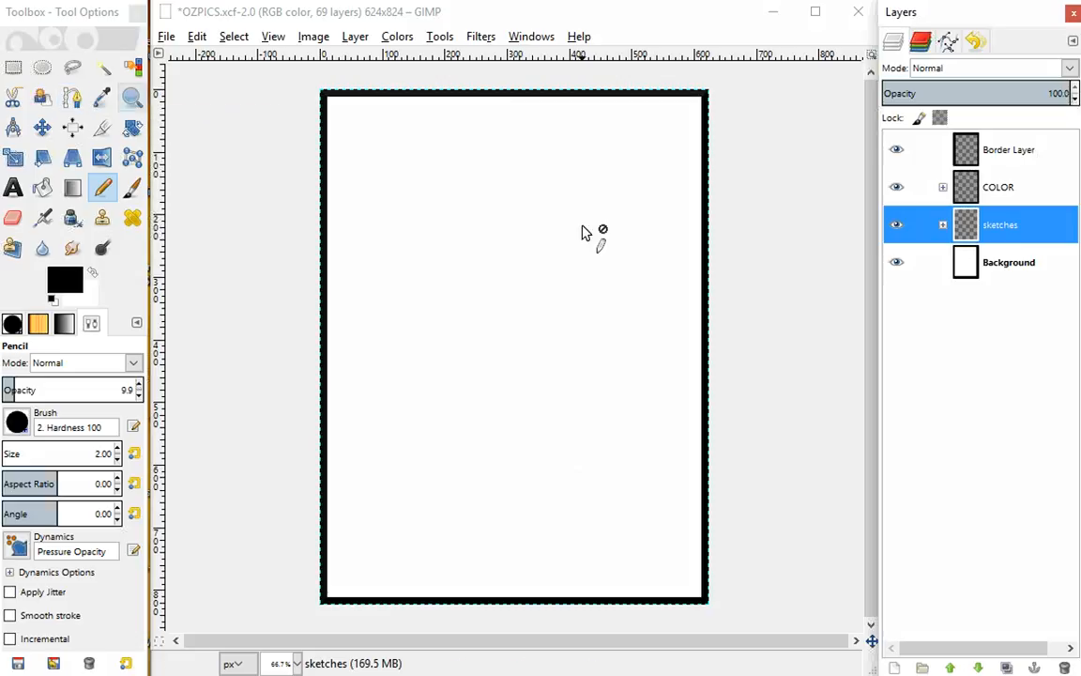
left_click(942, 224)
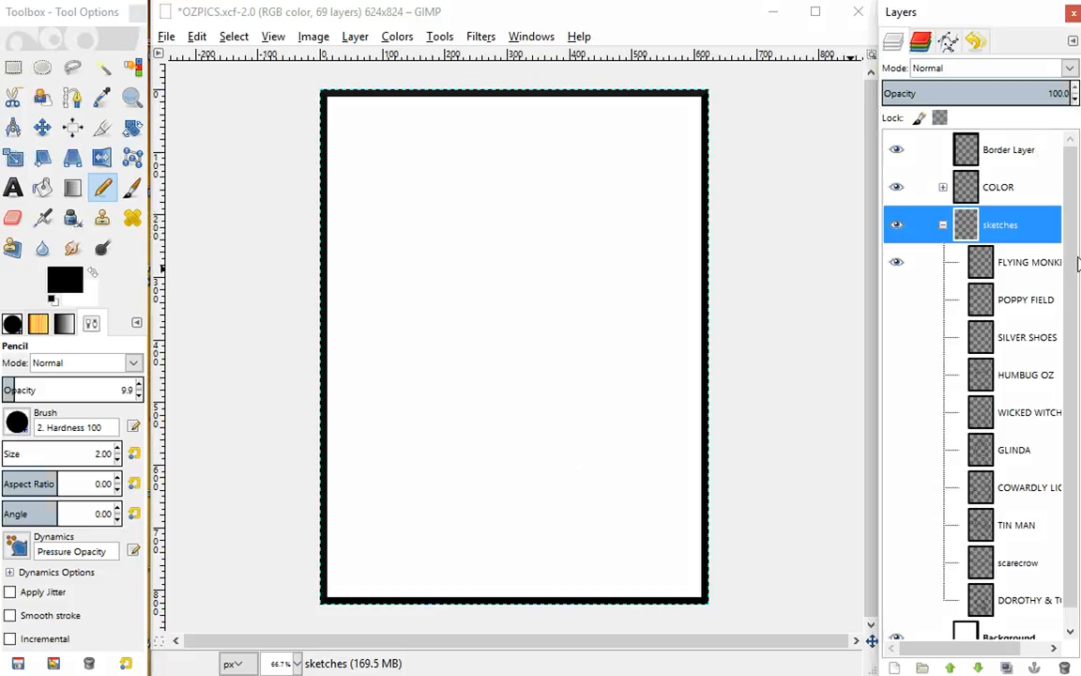
scroll(971, 239, "down", 1)
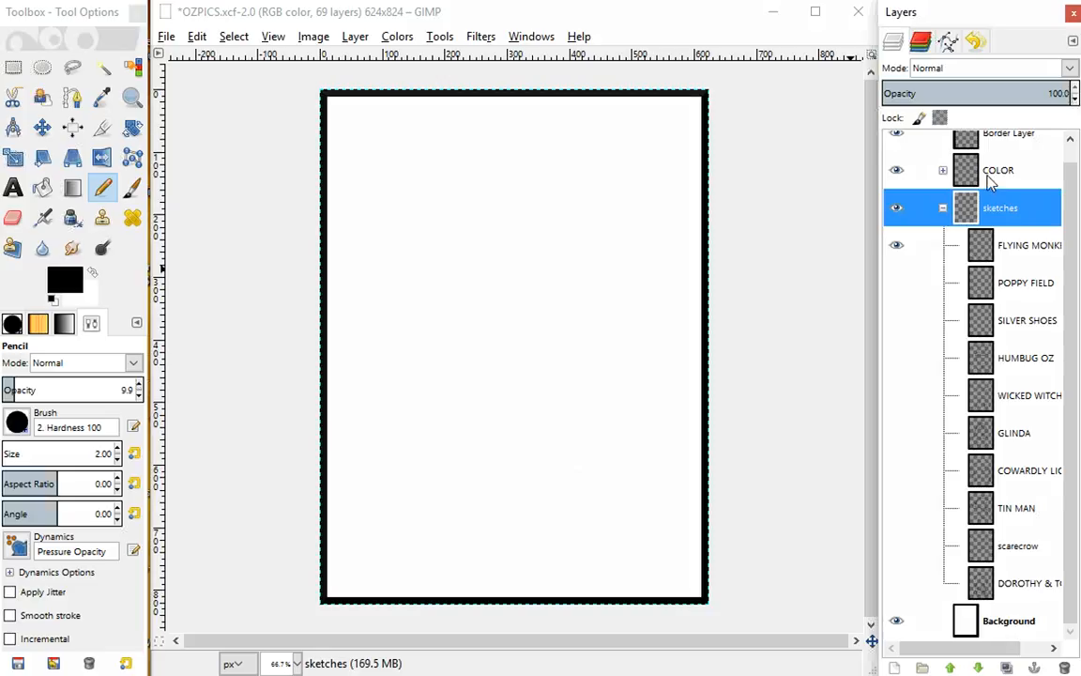
left_click(950, 177)
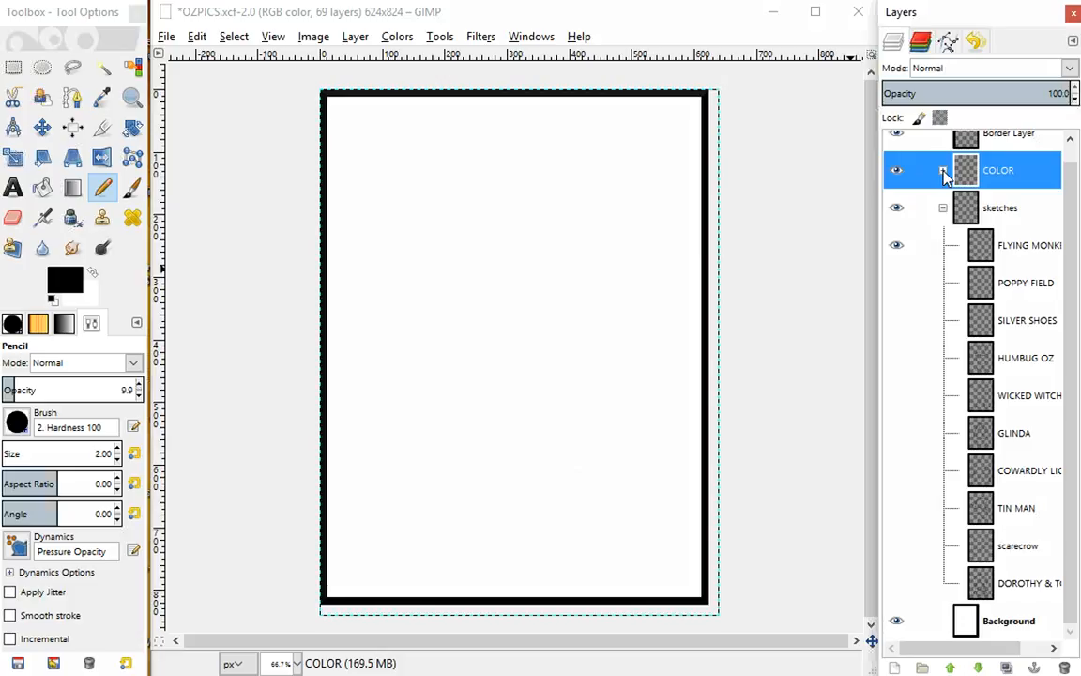
left_click(981, 243)
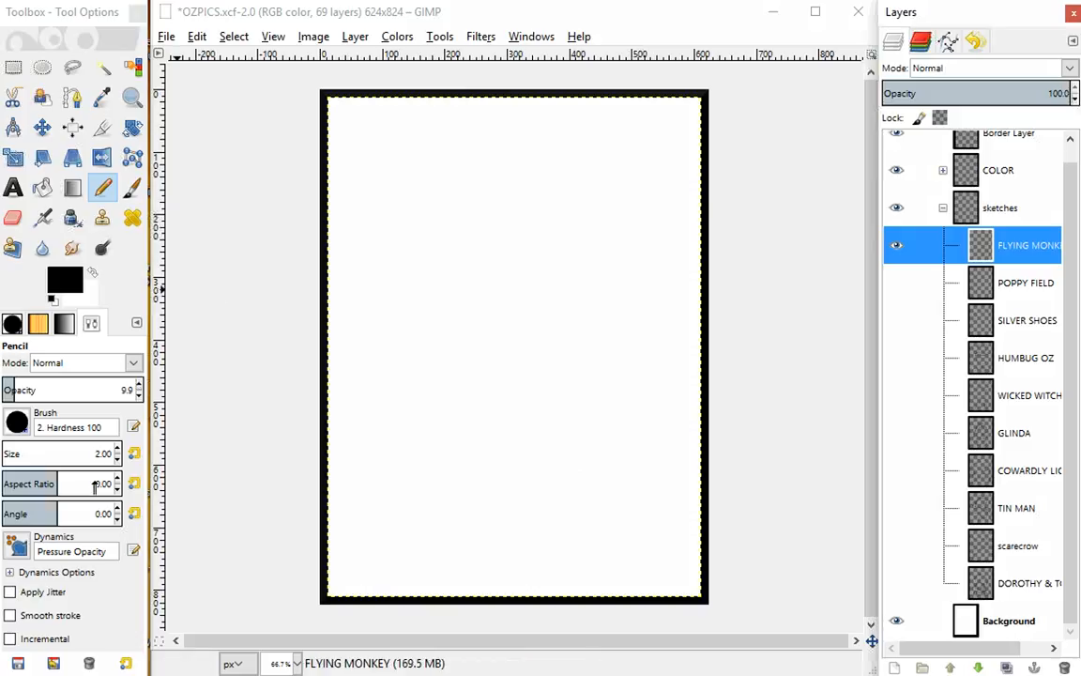
Set the Pencil tool's opacity to 8.5 and keep the FLYING MONKEY layer active for drawing
left_click(111, 192)
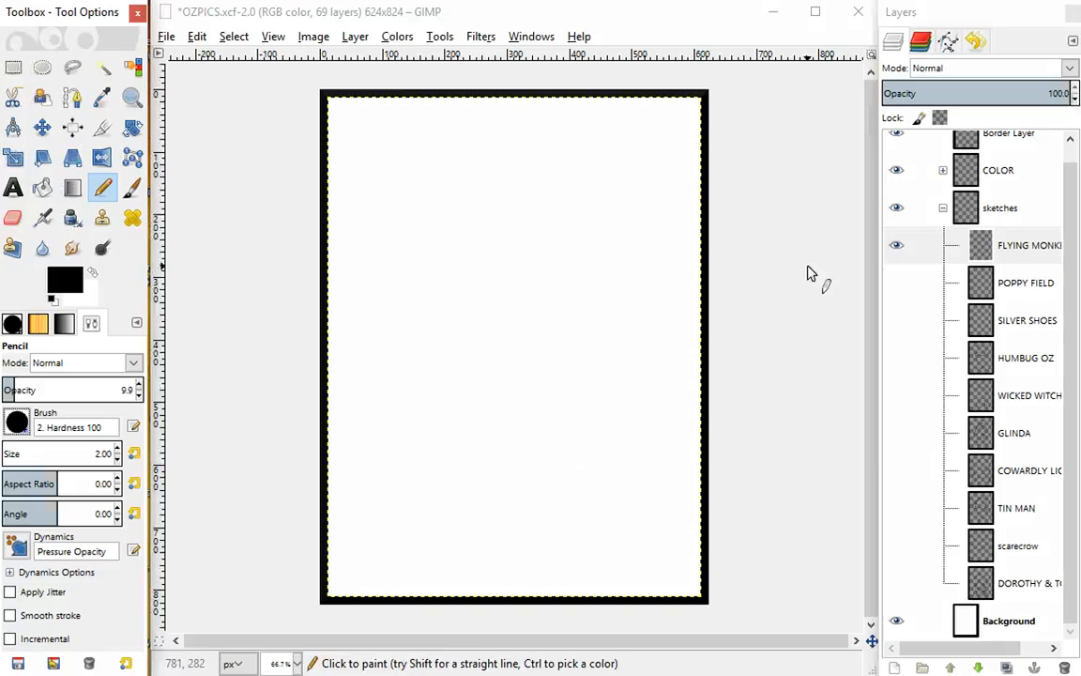
left_click(905, 252)
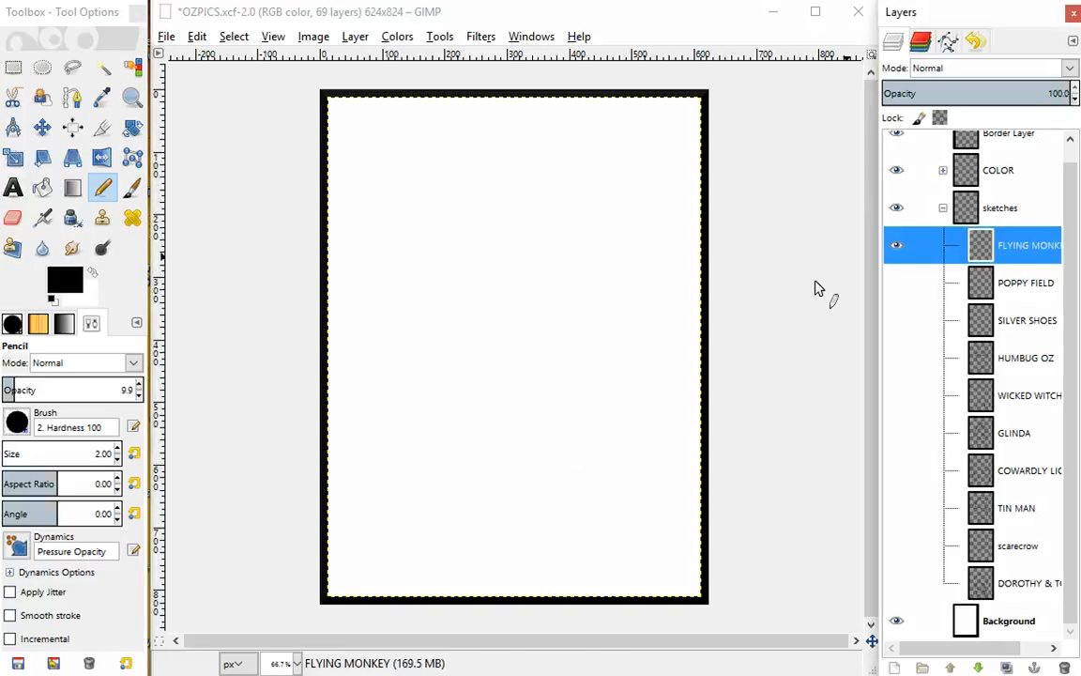
left_click(20, 388)
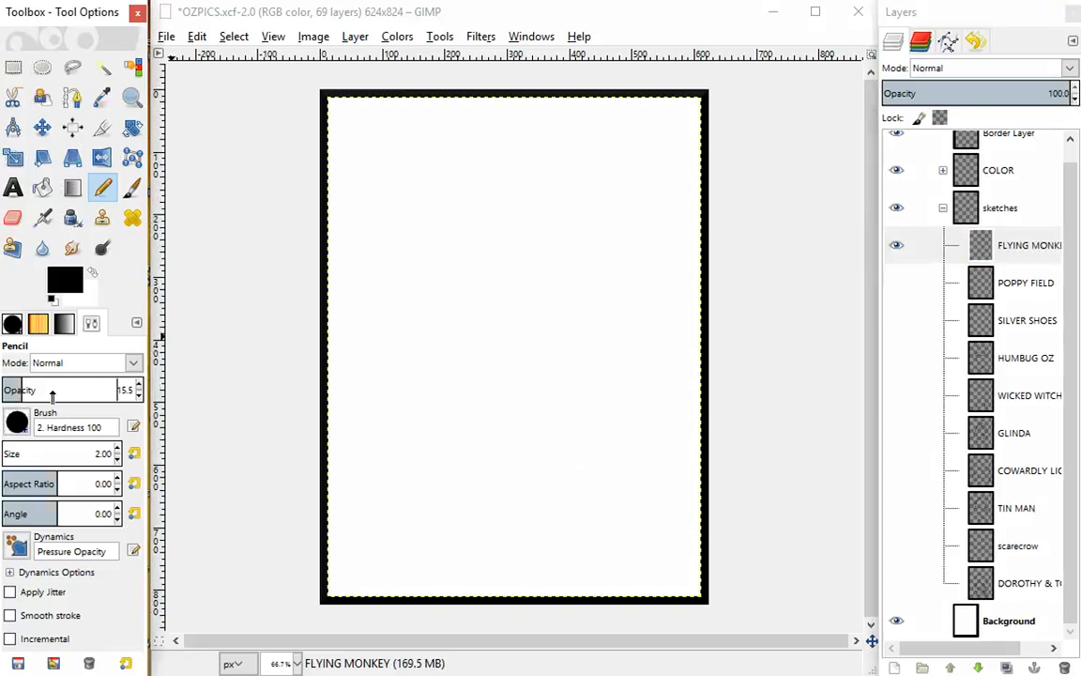
left_click(13, 387)
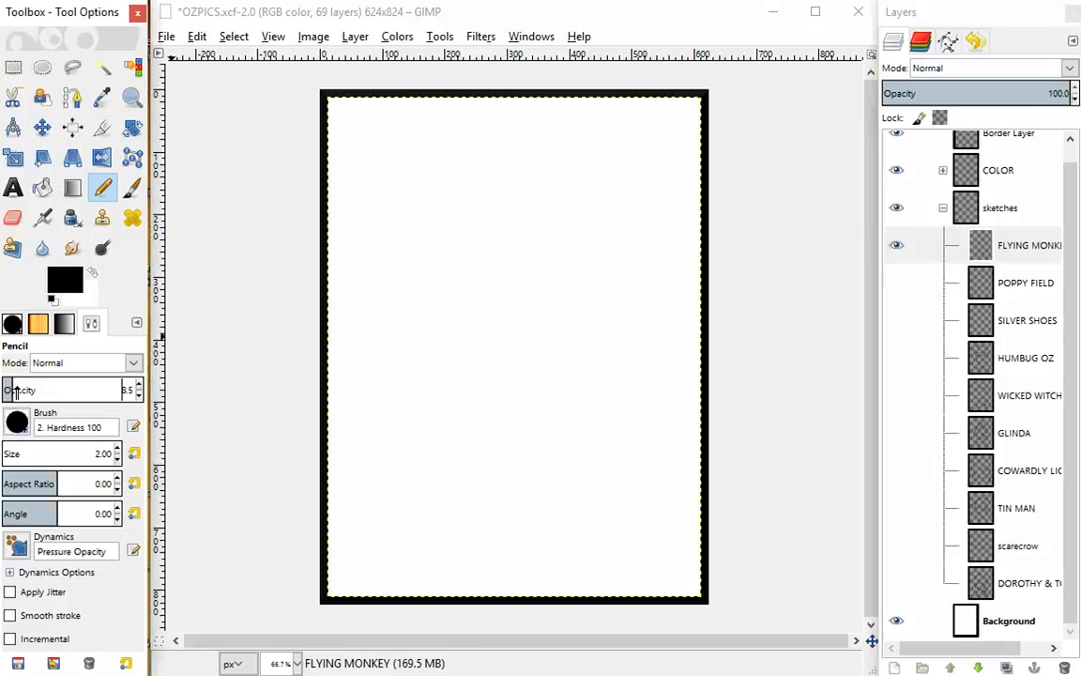
double_click(102, 456)
left_click(1025, 257)
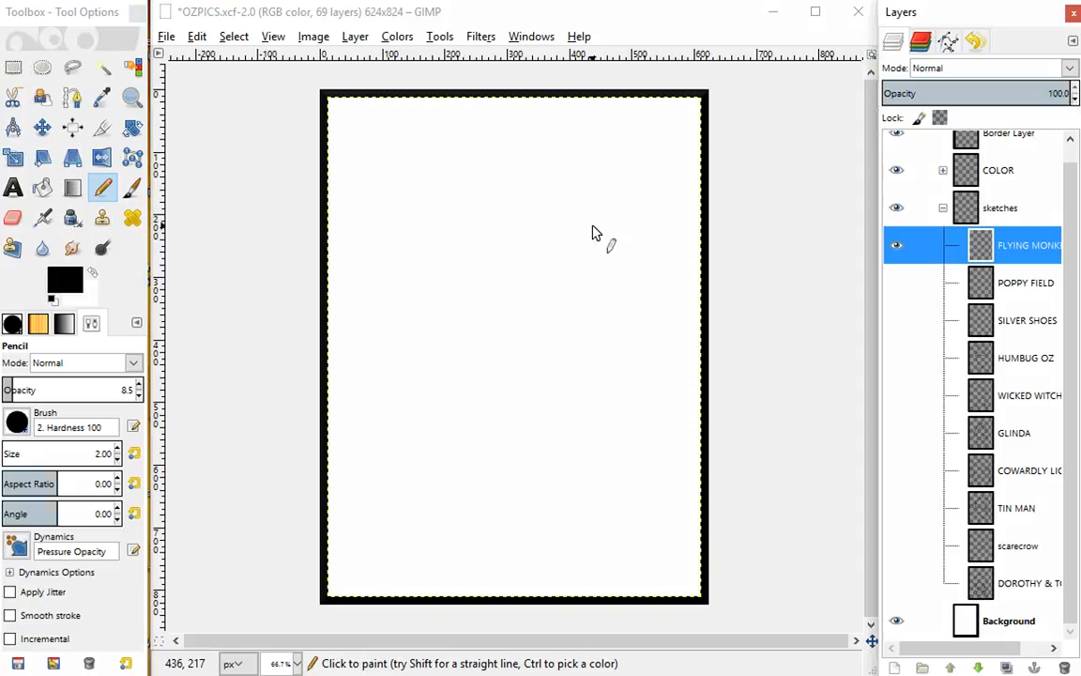
Sketch a wide U-shaped contour flaring out to both page edges at its upper ends, plus a wavy line across the lower canvas
mouse_move(553, 220)
left_mouse_down()
mouse_move(588, 251)
mouse_move(570, 230)
mouse_move(593, 310)
mouse_move(548, 376)
left_mouse_up()
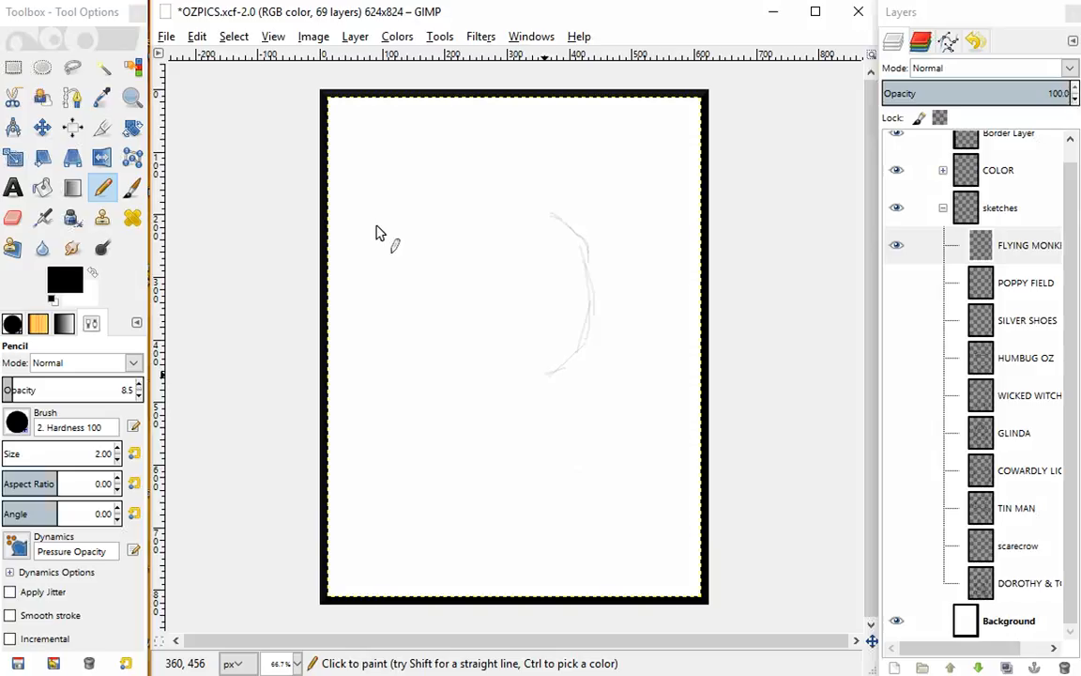
mouse_move(385, 210)
left_mouse_down()
mouse_move(376, 326)
mouse_move(379, 271)
mouse_move(397, 351)
mouse_move(374, 290)
mouse_move(404, 358)
mouse_move(470, 381)
mouse_move(525, 380)
left_mouse_up()
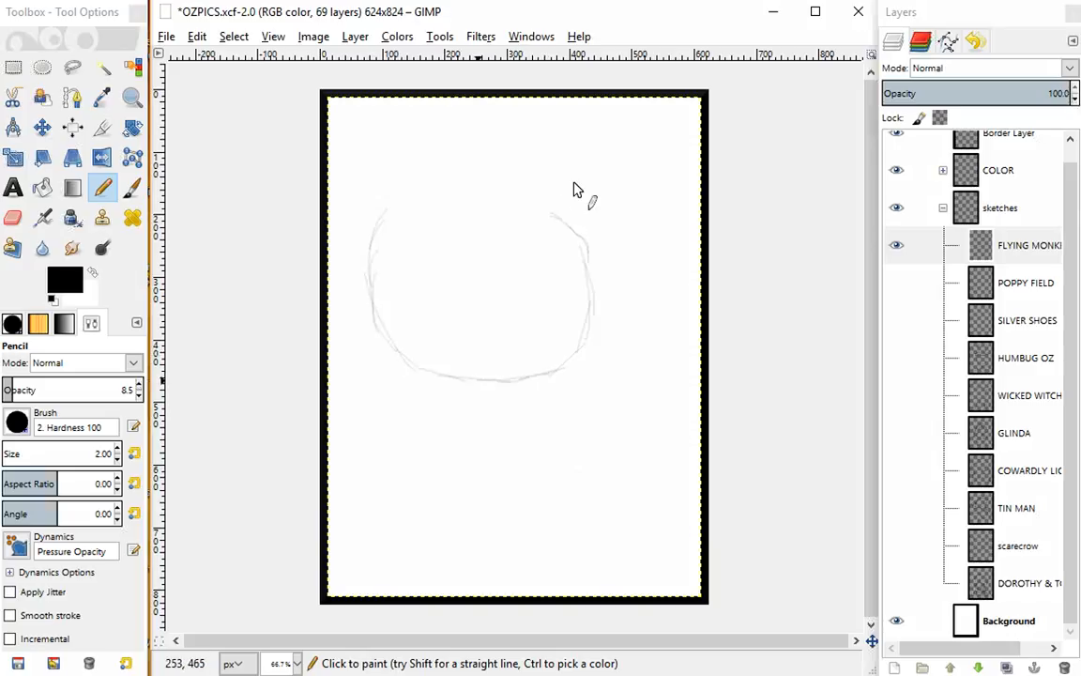
mouse_move(547, 199)
left_mouse_down()
mouse_move(590, 180)
mouse_move(547, 196)
mouse_move(611, 174)
mouse_move(591, 176)
mouse_move(689, 172)
left_mouse_up()
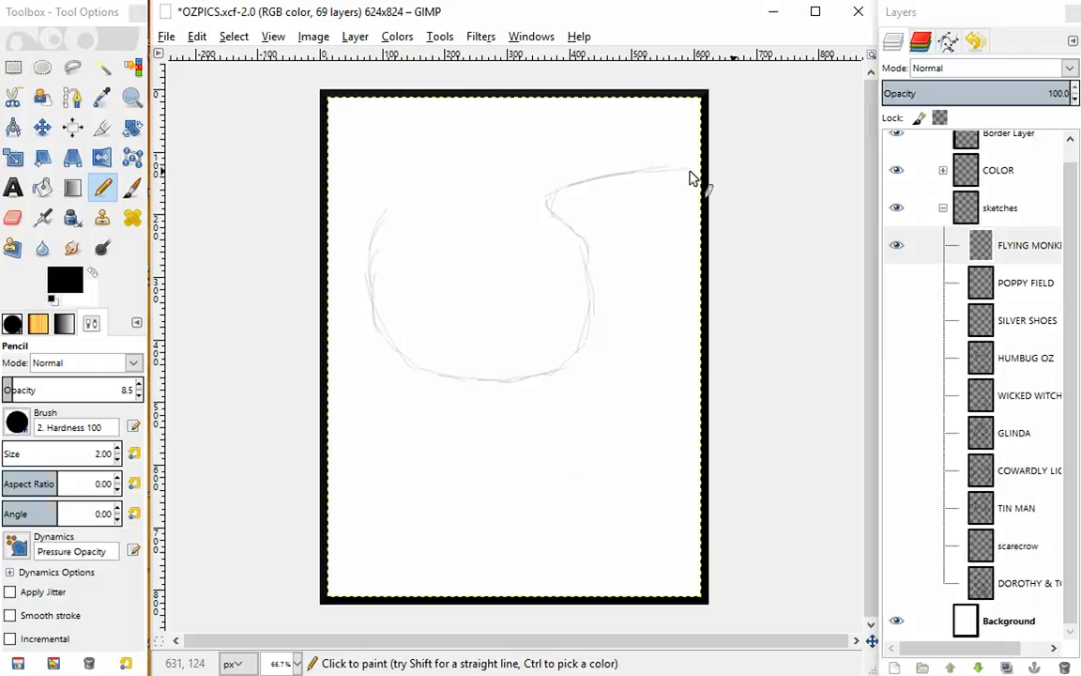
mouse_move(328, 160)
left_mouse_down()
mouse_move(396, 186)
mouse_move(380, 215)
mouse_move(394, 203)
mouse_move(368, 313)
left_mouse_up()
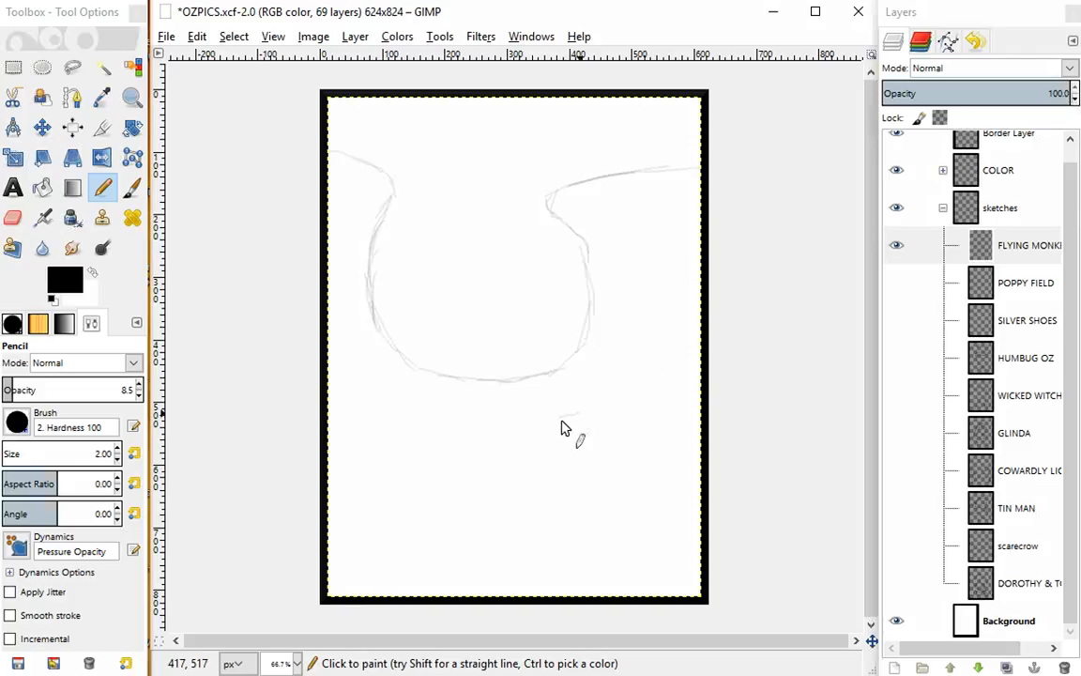
left_click_drag(562, 427, 626, 435)
left_click_drag(542, 431, 561, 427)
mouse_move(329, 419)
left_mouse_down()
mouse_move(435, 454)
mouse_move(499, 463)
mouse_move(514, 445)
mouse_move(605, 423)
mouse_move(673, 442)
mouse_move(654, 433)
mouse_move(697, 504)
left_mouse_up()
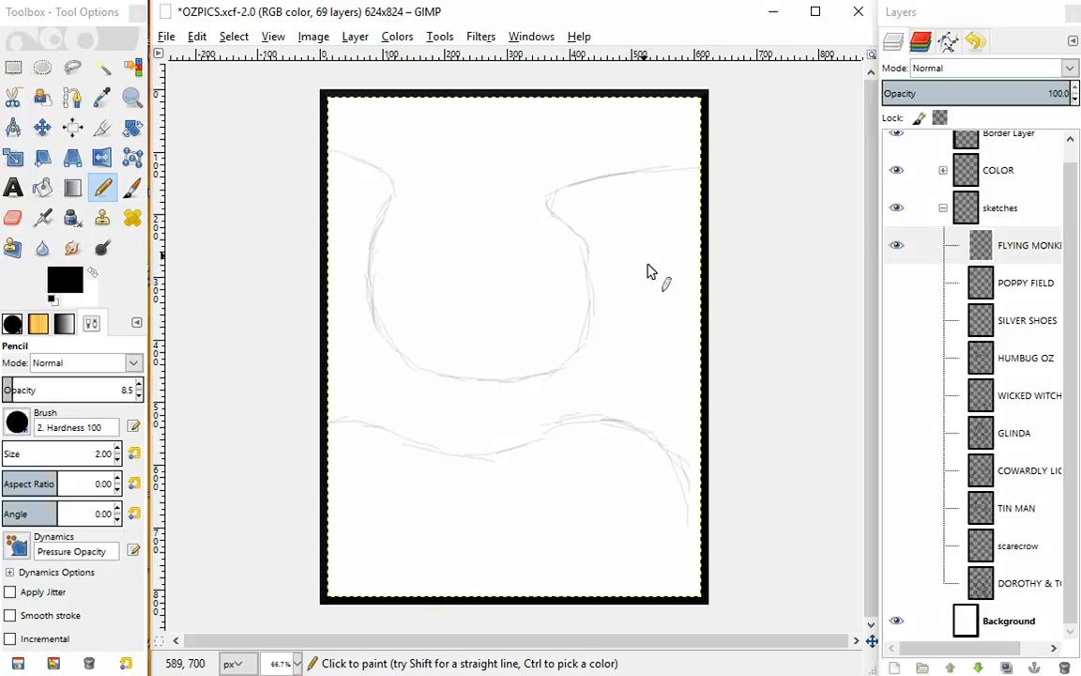
Sketch long curves down both sides with jagged shapes in the lower corners, and shade along the upper part of the left curve
mouse_move(617, 232)
left_mouse_down()
mouse_move(682, 320)
mouse_move(652, 275)
mouse_move(688, 457)
mouse_move(634, 558)
left_mouse_up()
mouse_move(364, 208)
left_mouse_down()
mouse_move(331, 281)
mouse_move(344, 496)
mouse_move(332, 449)
mouse_move(348, 506)
mouse_move(404, 539)
mouse_move(356, 515)
mouse_move(373, 565)
mouse_move(360, 527)
mouse_move(351, 557)
left_mouse_up()
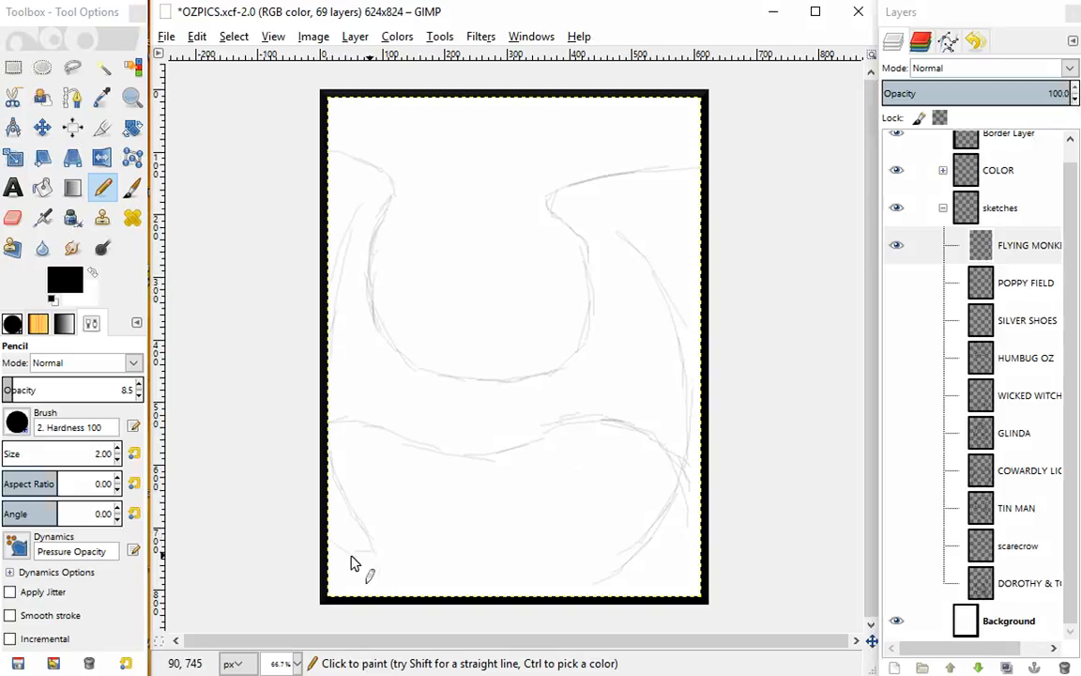
mouse_move(596, 583)
left_mouse_down()
mouse_move(637, 586)
mouse_move(651, 574)
mouse_move(603, 581)
mouse_move(626, 584)
left_mouse_up()
mouse_move(700, 535)
left_mouse_down()
mouse_move(665, 565)
mouse_move(609, 575)
mouse_move(663, 536)
mouse_move(671, 558)
mouse_move(645, 593)
mouse_move(714, 553)
mouse_move(681, 581)
mouse_move(633, 582)
left_mouse_up()
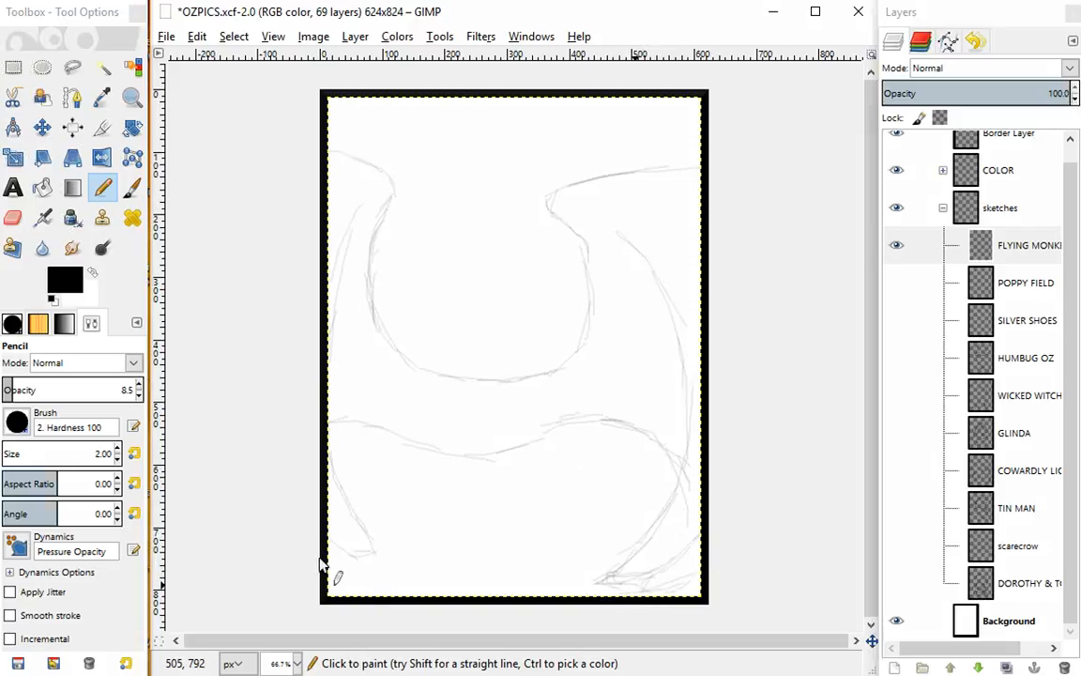
mouse_move(356, 555)
left_mouse_down()
mouse_move(334, 588)
mouse_move(351, 589)
left_mouse_up()
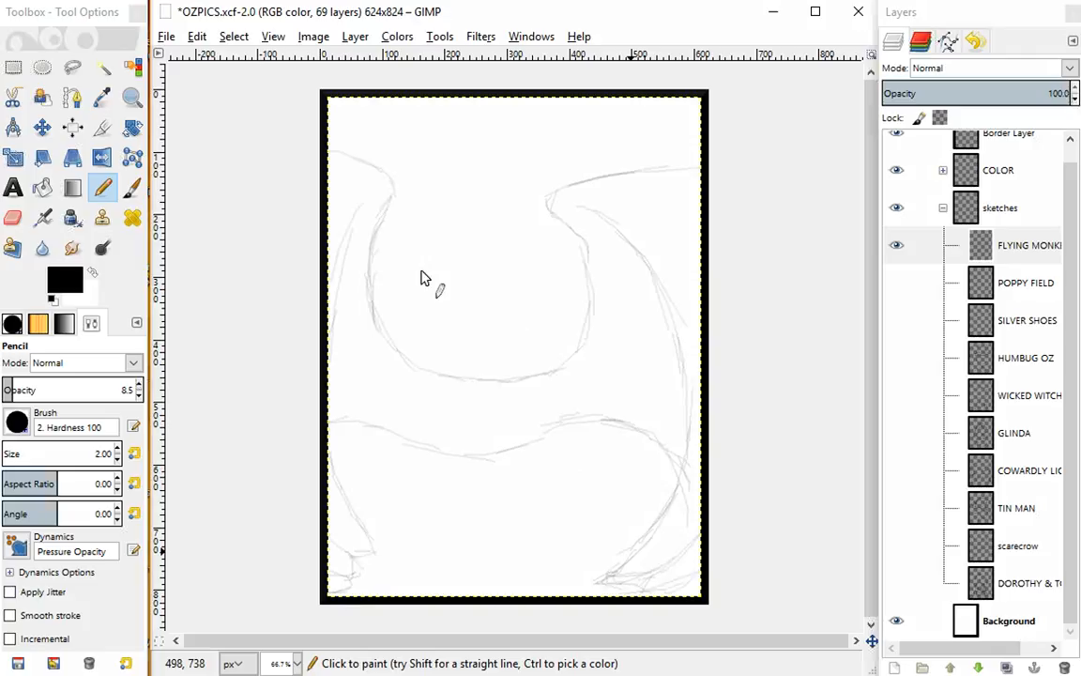
mouse_move(366, 203)
left_mouse_down()
mouse_move(335, 258)
mouse_move(332, 363)
left_mouse_up()
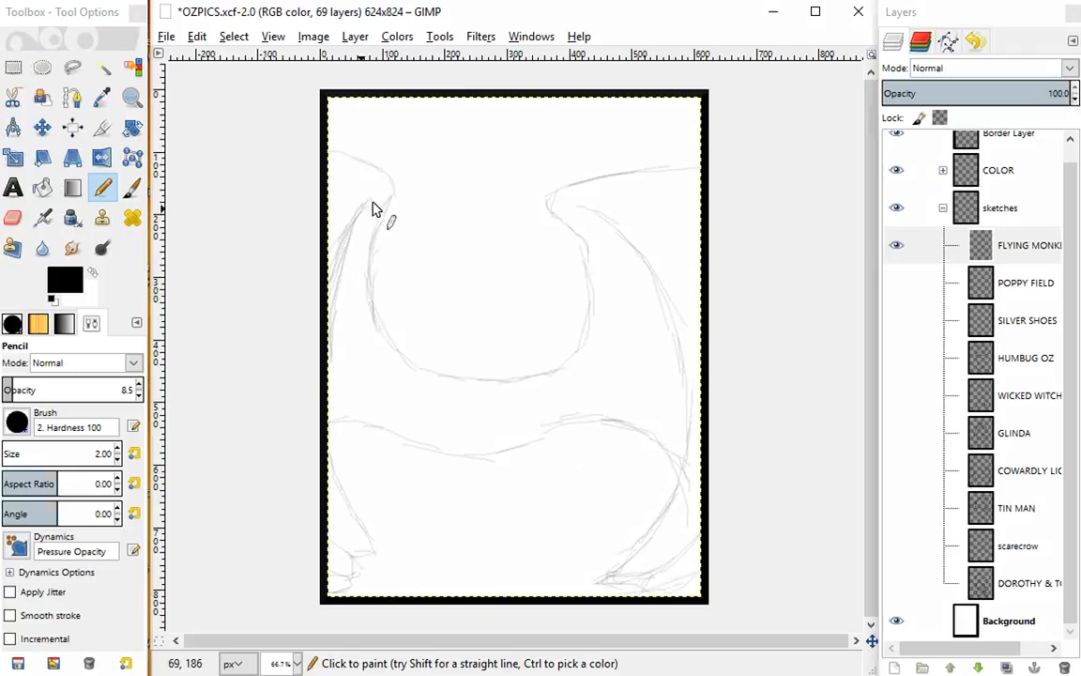
left_click_drag(367, 208, 322, 270)
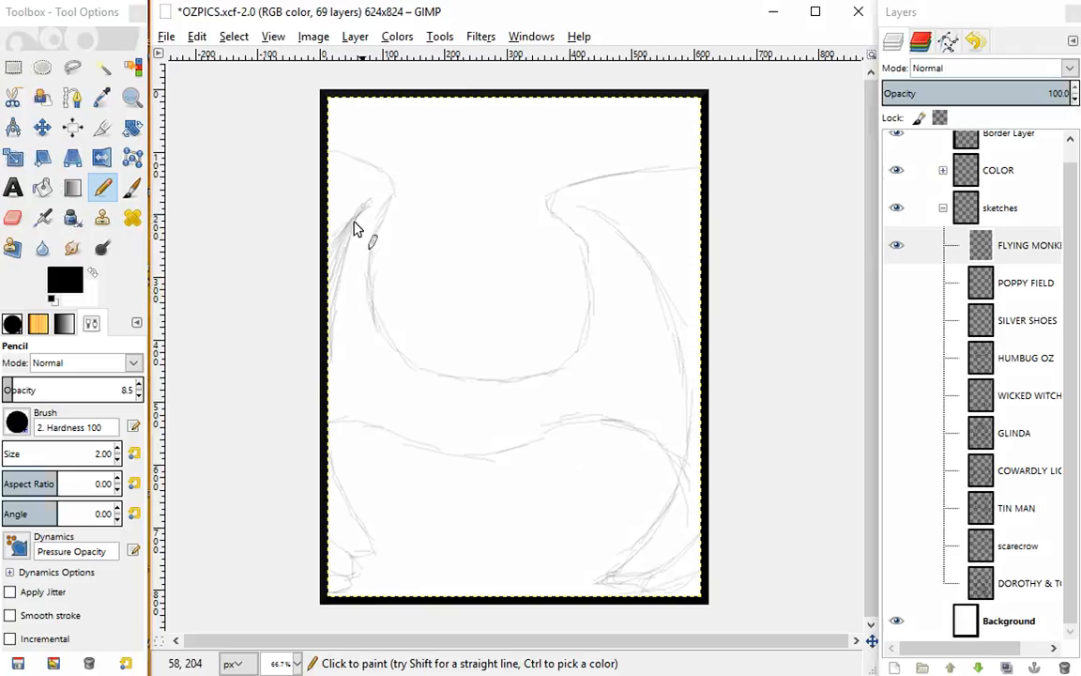
mouse_move(355, 228)
left_mouse_down()
mouse_move(336, 253)
mouse_move(372, 199)
left_mouse_up()
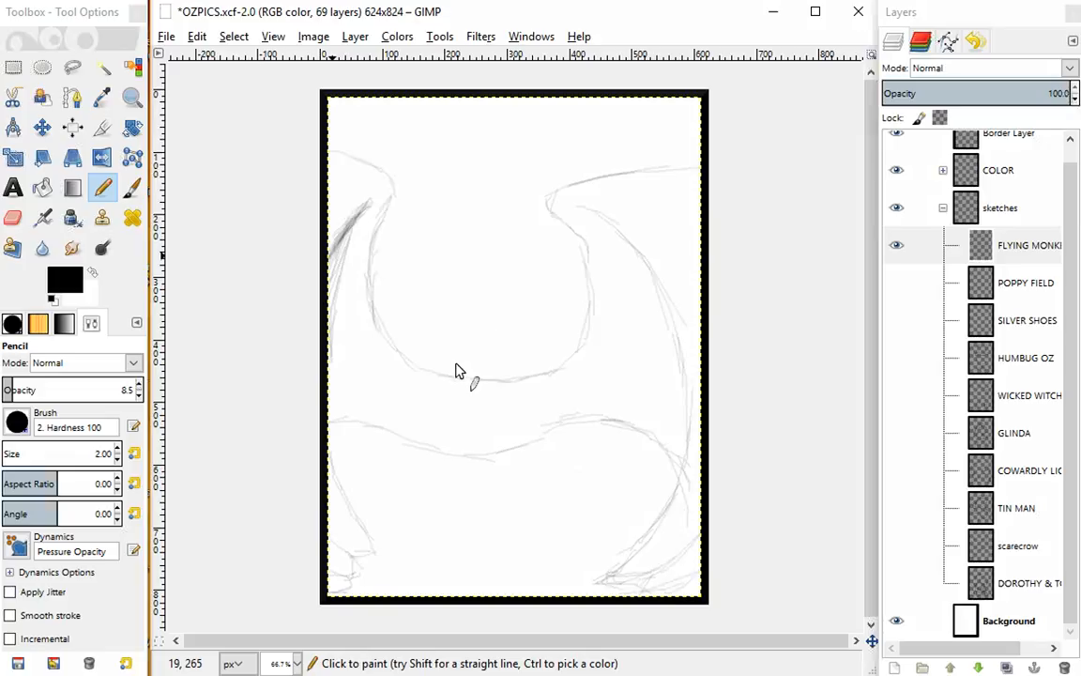
Sketch a round head in the middle of the canvas inside the U-shaped contour, building it up with repeated light strokes
mouse_move(455, 251)
left_mouse_down()
mouse_move(439, 273)
mouse_move(432, 358)
mouse_move(442, 361)
left_mouse_up()
mouse_move(420, 274)
left_mouse_down()
mouse_move(499, 244)
mouse_move(531, 266)
mouse_move(538, 318)
mouse_move(549, 305)
mouse_move(534, 252)
mouse_move(547, 316)
mouse_move(539, 284)
left_mouse_up()
left_click_drag(548, 348, 508, 376)
mouse_move(419, 320)
left_mouse_down()
mouse_move(454, 369)
mouse_move(435, 357)
mouse_move(442, 373)
mouse_move(494, 381)
left_mouse_up()
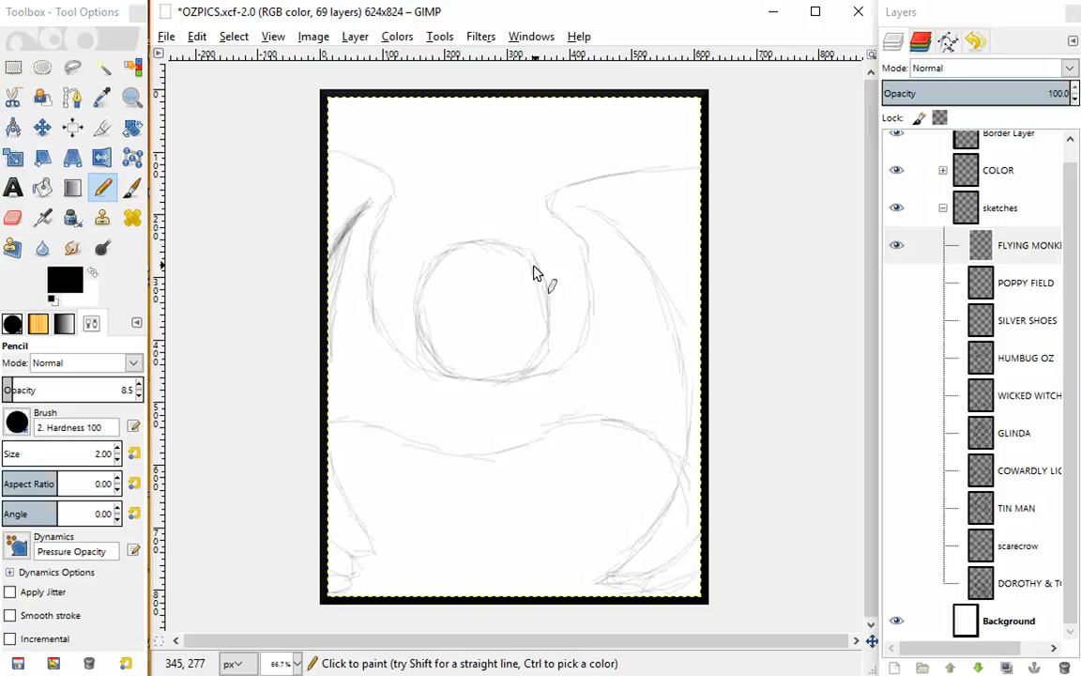
left_click_drag(428, 341, 455, 372)
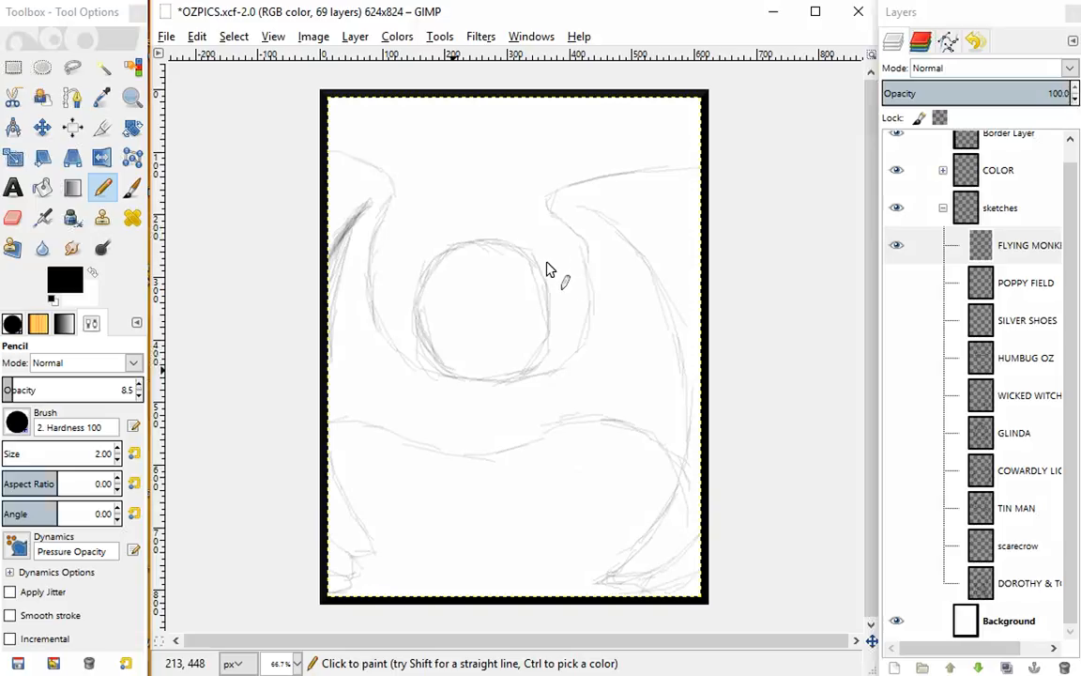
left_click_drag(525, 250, 538, 364)
left_click_drag(536, 258, 550, 338)
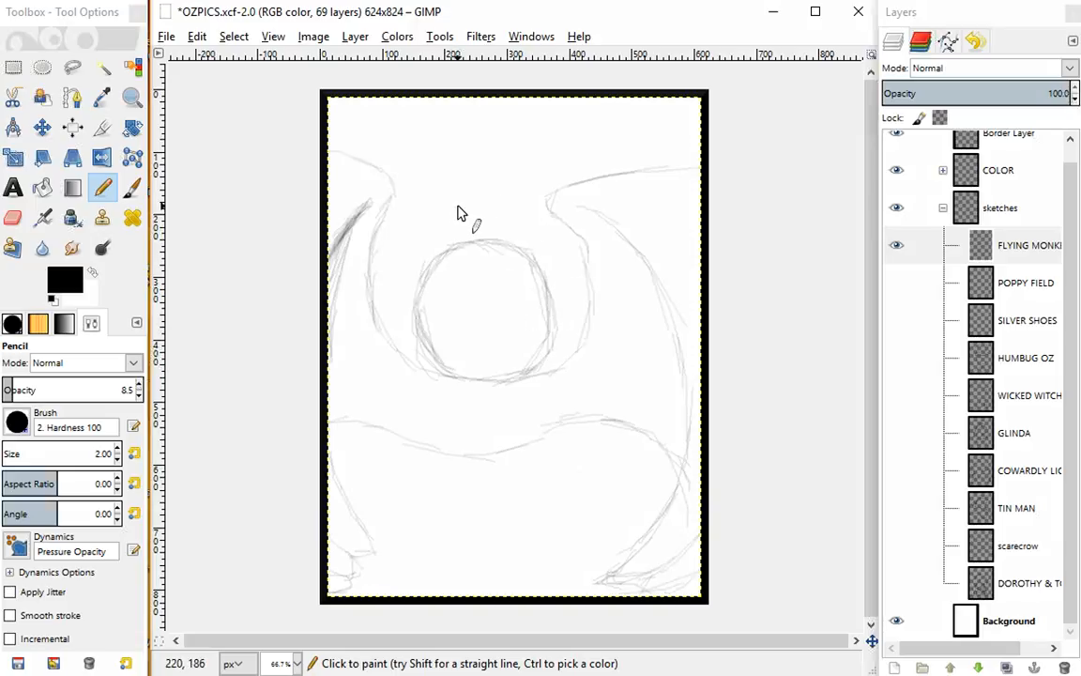
Sketch a rounded torso below the head and an upright limb with a foot in front of it
left_click_drag(459, 207, 551, 161)
mouse_move(554, 361)
left_mouse_down()
mouse_move(587, 397)
mouse_move(576, 378)
mouse_move(617, 458)
mouse_move(609, 429)
mouse_move(619, 493)
left_mouse_up()
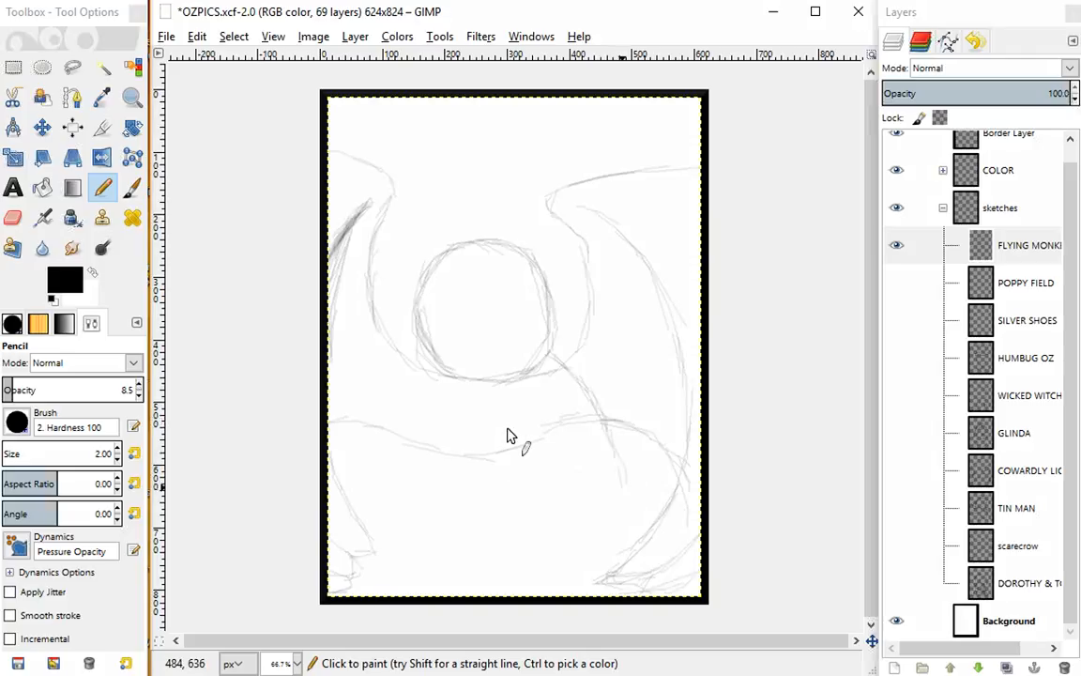
mouse_move(541, 401)
left_mouse_down()
mouse_move(514, 404)
mouse_move(505, 446)
left_mouse_up()
mouse_move(538, 393)
left_mouse_down()
mouse_move(511, 401)
mouse_move(512, 470)
left_mouse_up()
mouse_move(511, 425)
left_mouse_down()
mouse_move(523, 475)
mouse_move(498, 444)
mouse_move(507, 515)
mouse_move(503, 442)
mouse_move(532, 572)
left_mouse_up()
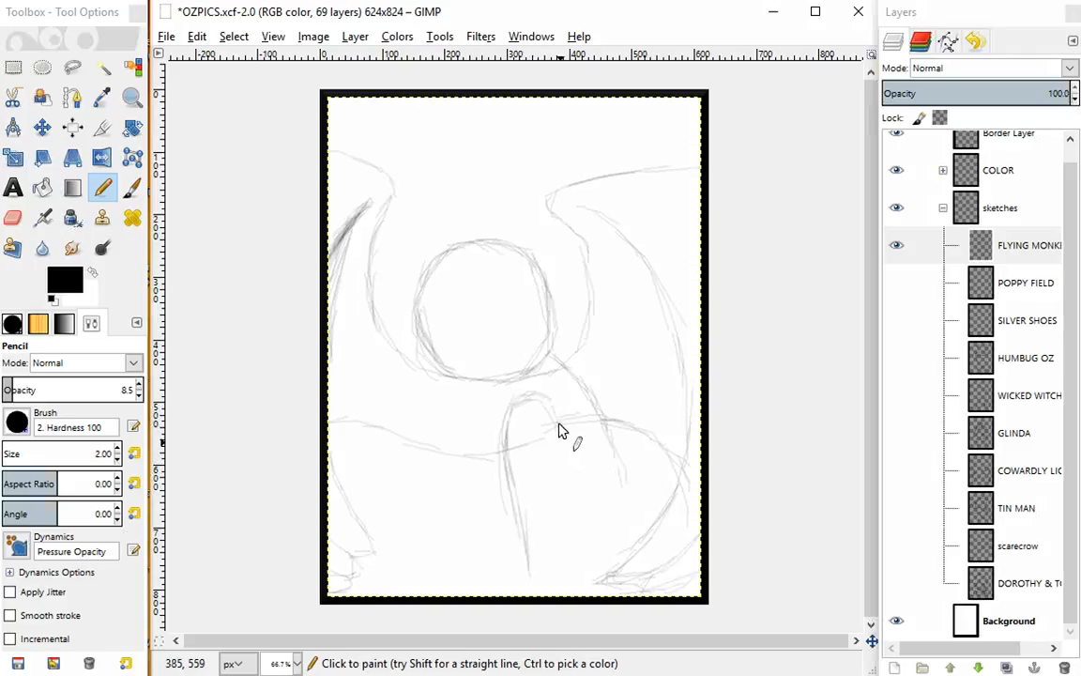
left_click_drag(558, 431, 563, 573)
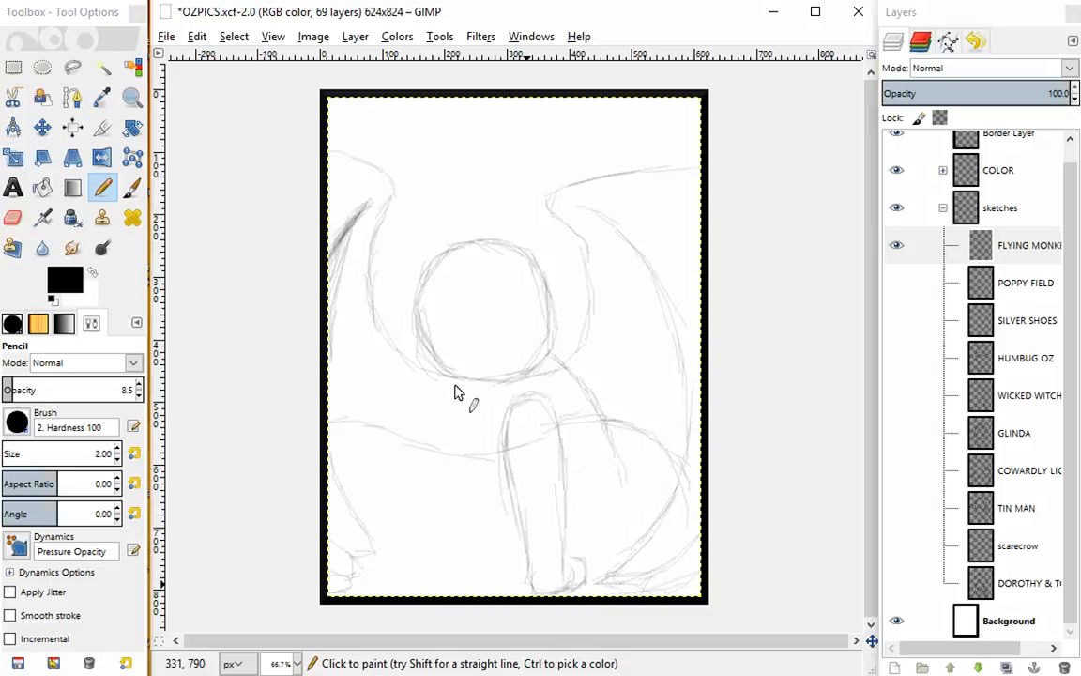
mouse_move(456, 386)
left_mouse_down()
mouse_move(469, 444)
mouse_move(452, 421)
mouse_move(466, 456)
mouse_move(516, 504)
mouse_move(504, 507)
mouse_move(604, 518)
mouse_move(569, 526)
mouse_move(500, 492)
mouse_move(557, 543)
left_mouse_up()
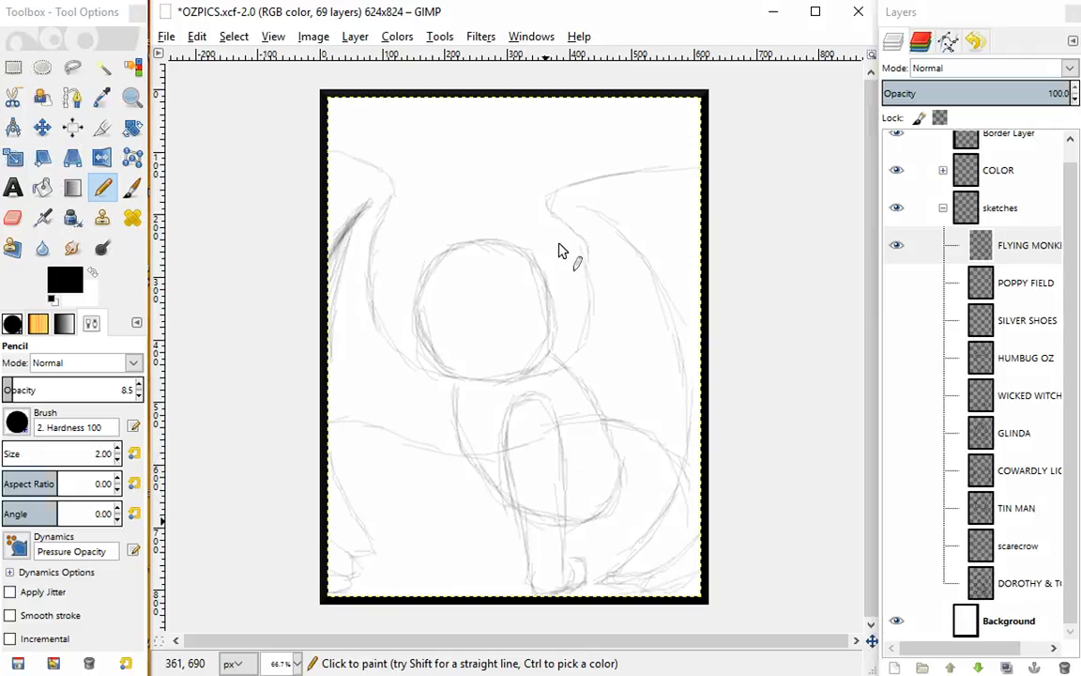
Sketch a curled tail rising behind the head and a second leg with its foot to the left of the torso
mouse_move(533, 162)
left_mouse_down()
mouse_move(482, 181)
mouse_move(494, 222)
mouse_move(481, 214)
mouse_move(482, 201)
mouse_move(518, 242)
left_mouse_up()
mouse_move(526, 166)
left_mouse_down()
mouse_move(536, 176)
mouse_move(507, 182)
mouse_move(504, 222)
mouse_move(567, 284)
mouse_move(576, 344)
left_mouse_up()
left_click_drag(552, 288, 567, 364)
mouse_move(645, 428)
left_mouse_down()
mouse_move(623, 452)
mouse_move(639, 485)
mouse_move(629, 565)
left_mouse_up()
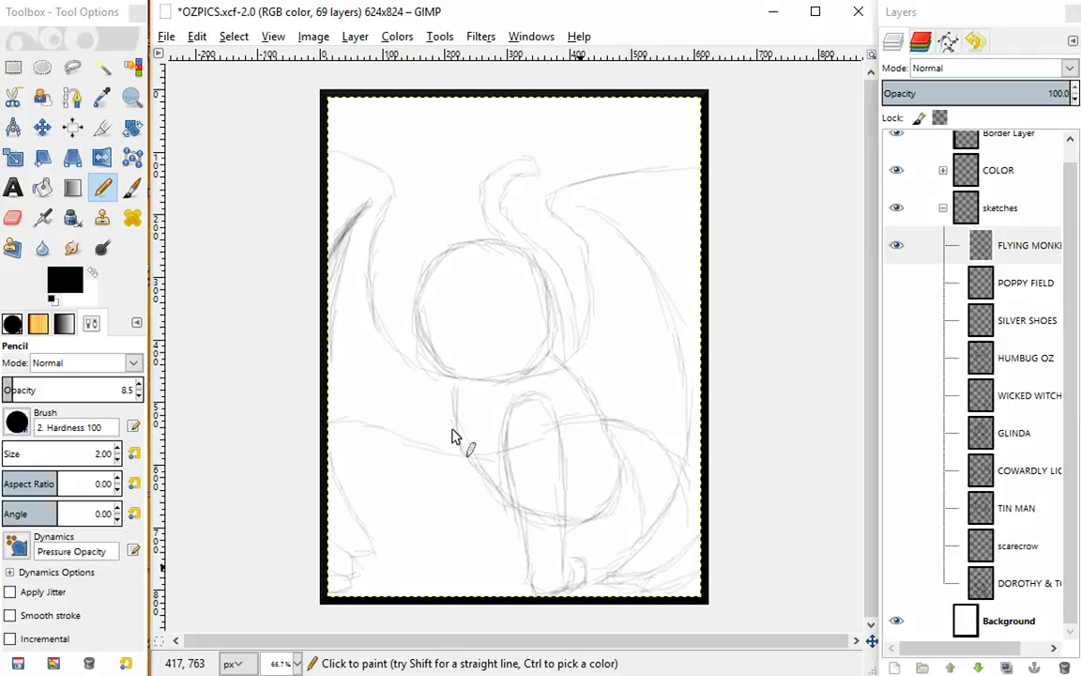
mouse_move(459, 413)
left_mouse_down()
mouse_move(437, 515)
mouse_move(441, 492)
mouse_move(422, 525)
mouse_move(431, 523)
mouse_move(370, 580)
mouse_move(395, 596)
mouse_move(423, 591)
mouse_move(421, 566)
mouse_move(467, 534)
left_mouse_up()
left_click_drag(479, 469, 475, 527)
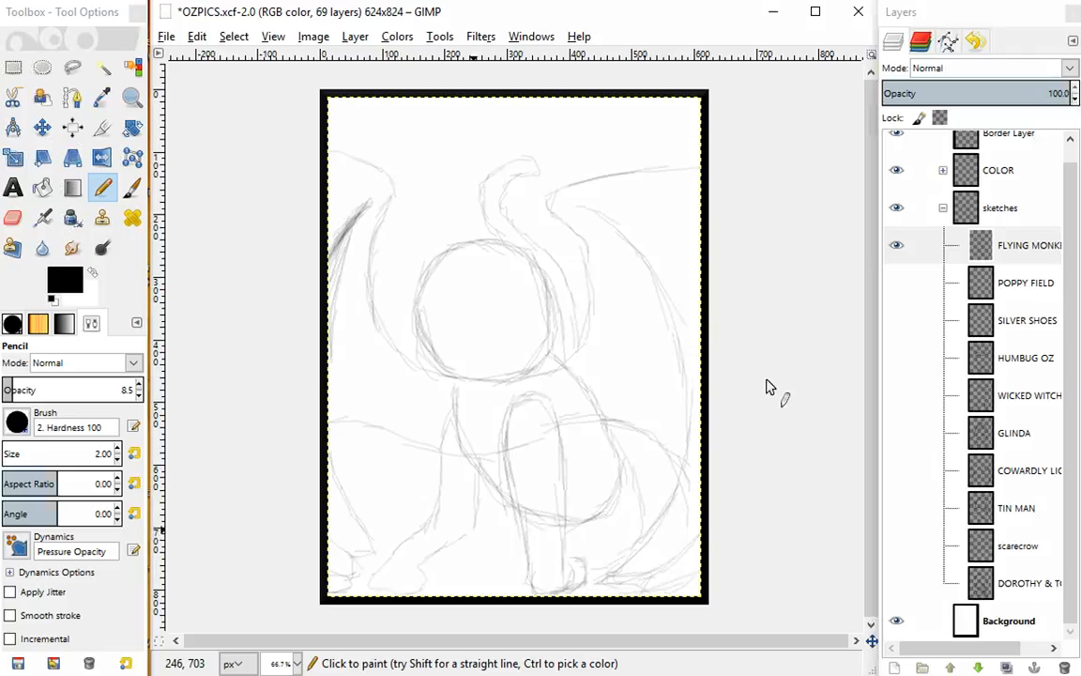
Clear the entire rough sketch from the FLYING MONKEY layer
key("ctrl+a")
key("Delete")
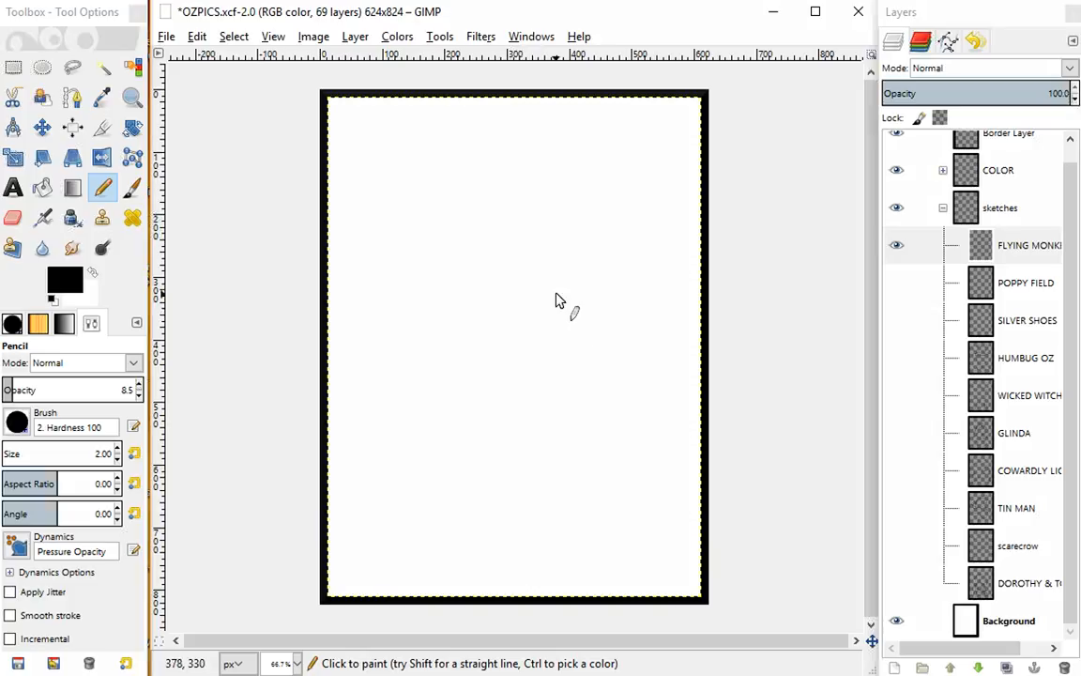
Sketch a large round monkey head with a fuller jaw in the middle of the canvas, using repeated light pencil strokes
mouse_move(554, 288)
left_mouse_down()
mouse_move(576, 361)
mouse_move(516, 379)
left_mouse_up()
mouse_move(573, 271)
left_mouse_down()
mouse_move(529, 273)
mouse_move(494, 297)
mouse_move(473, 340)
mouse_move(464, 330)
mouse_move(489, 288)
mouse_move(563, 267)
mouse_move(557, 406)
mouse_move(525, 416)
mouse_move(475, 371)
left_mouse_up()
mouse_move(530, 419)
left_mouse_down()
mouse_move(559, 412)
mouse_move(482, 373)
mouse_move(506, 279)
mouse_move(596, 294)
mouse_move(561, 400)
left_mouse_up()
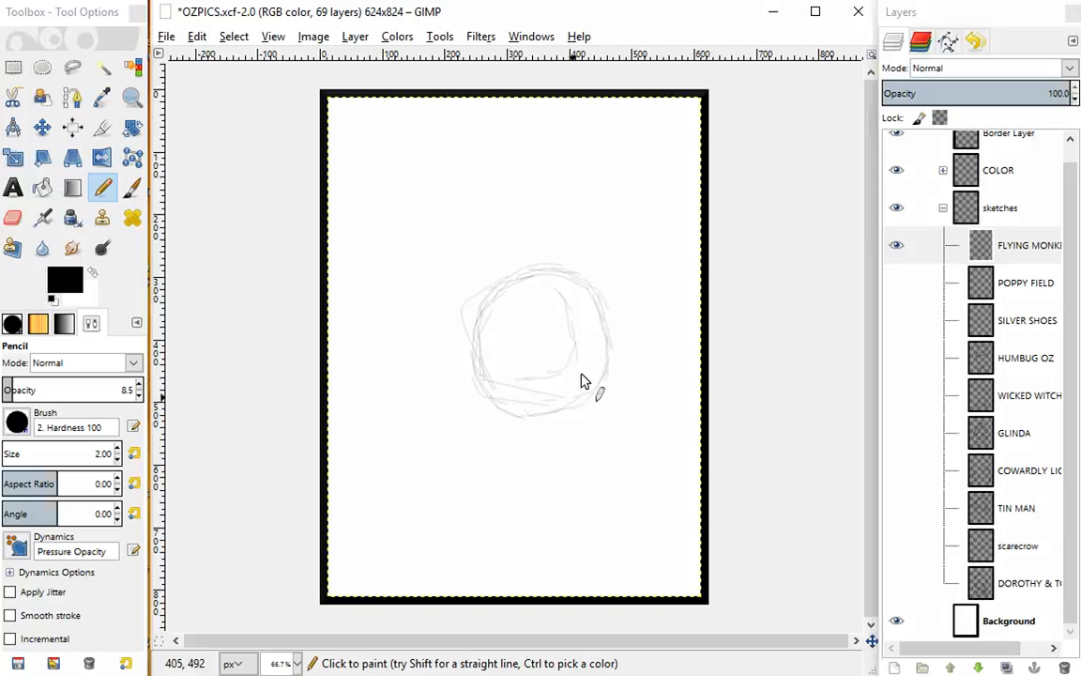
mouse_move(572, 313)
left_mouse_down()
mouse_move(587, 358)
mouse_move(618, 366)
mouse_move(599, 415)
left_mouse_up()
mouse_move(492, 400)
left_mouse_down()
mouse_move(549, 434)
mouse_move(574, 422)
left_mouse_up()
left_click_drag(601, 367, 601, 415)
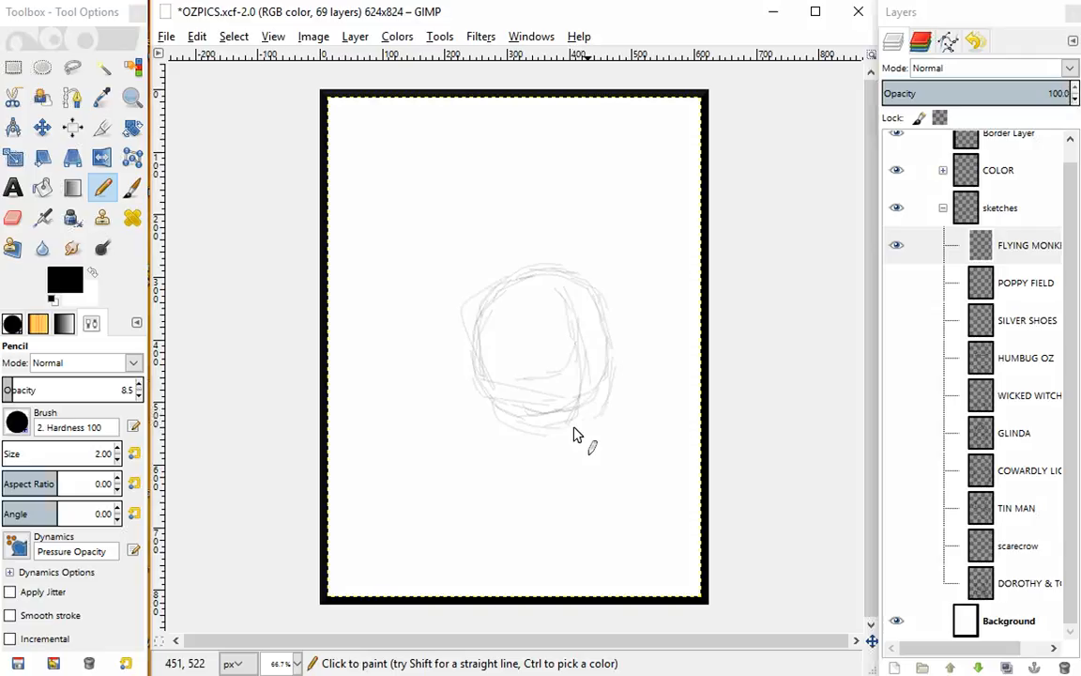
left_click_drag(612, 367, 602, 413)
mouse_move(495, 400)
left_mouse_down()
mouse_move(571, 427)
mouse_move(598, 412)
mouse_move(567, 428)
left_mouse_up()
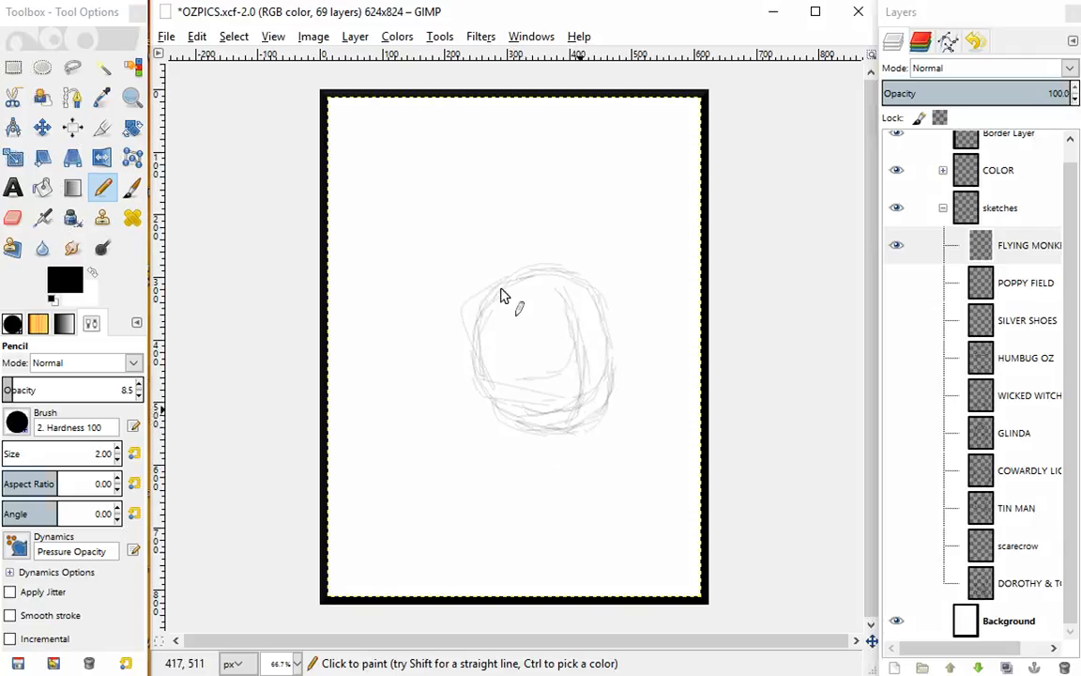
left_click(42, 127)
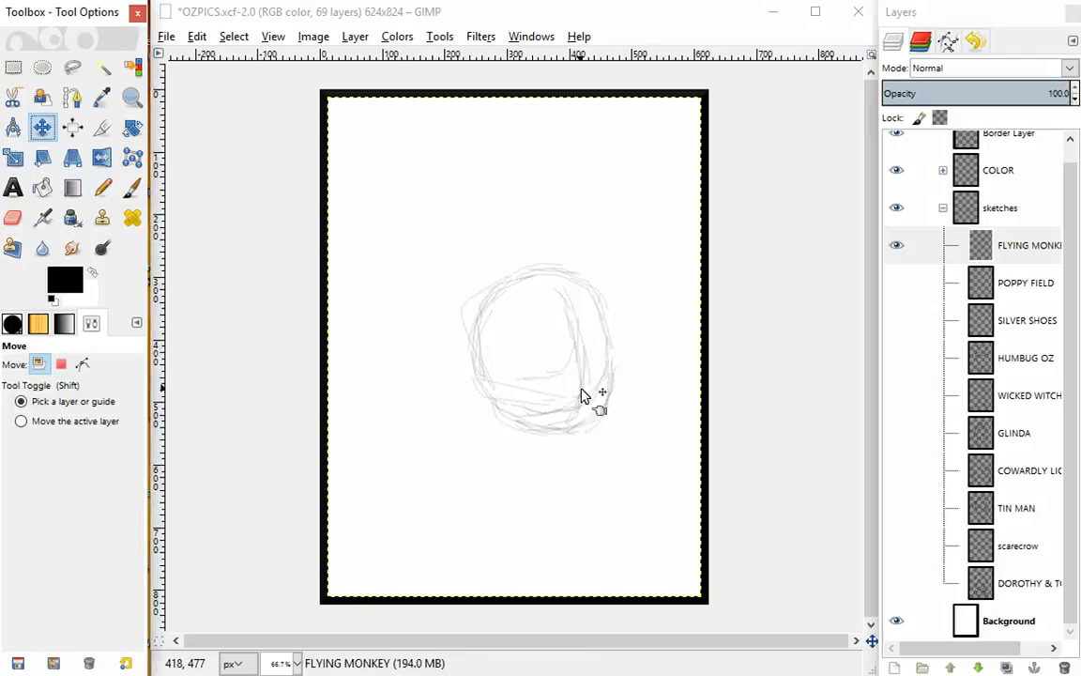
left_click_drag(584, 395, 582, 398)
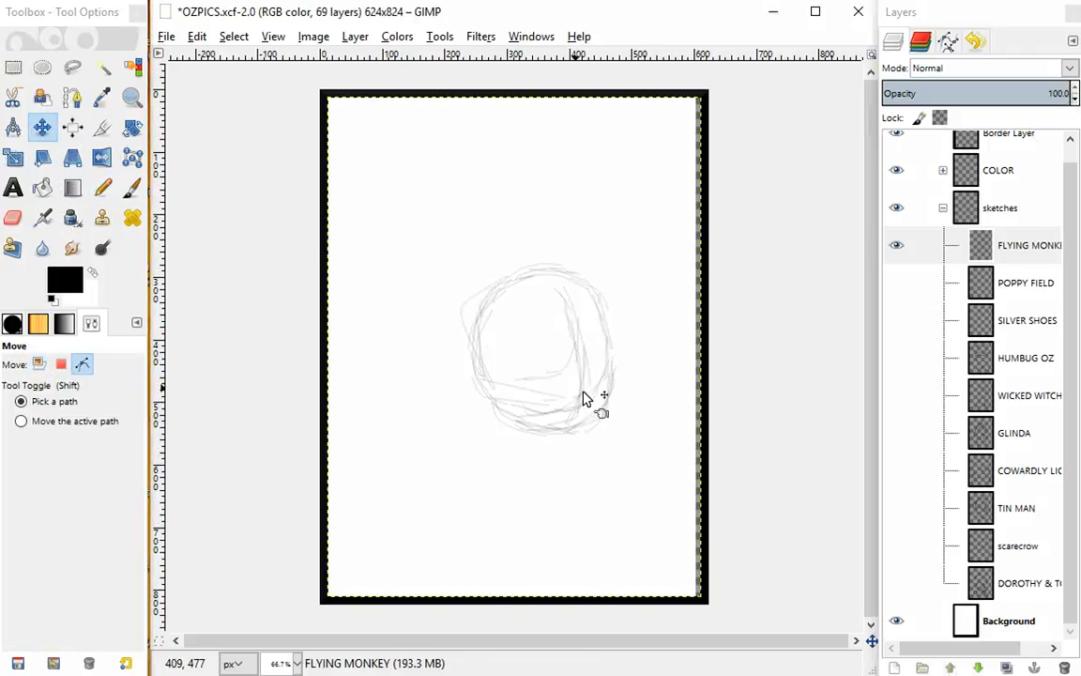
key("ctrl+z")
left_click(946, 242)
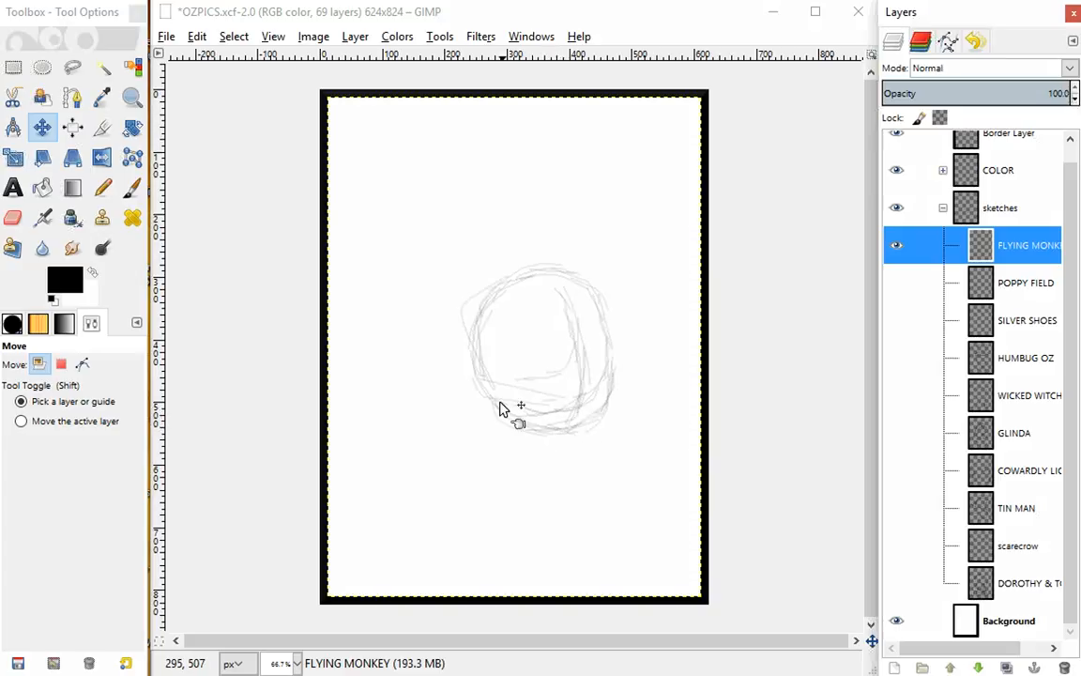
Sketch the eyes and nose low on the face and a rounded ear on each side of the head
left_click(102, 187)
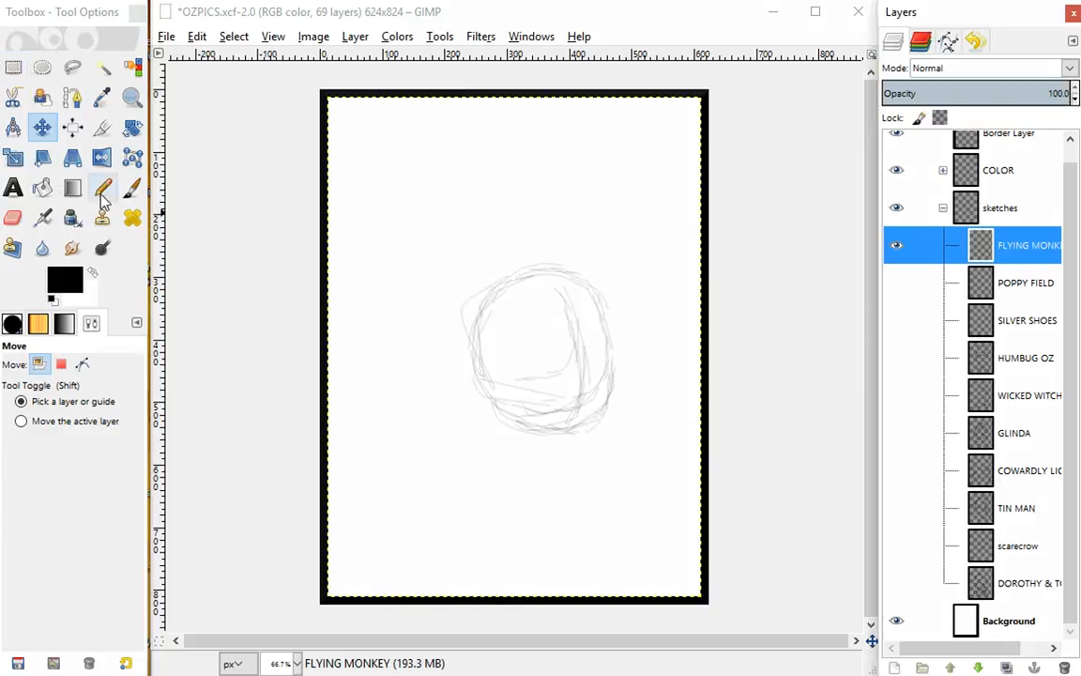
left_click(552, 378)
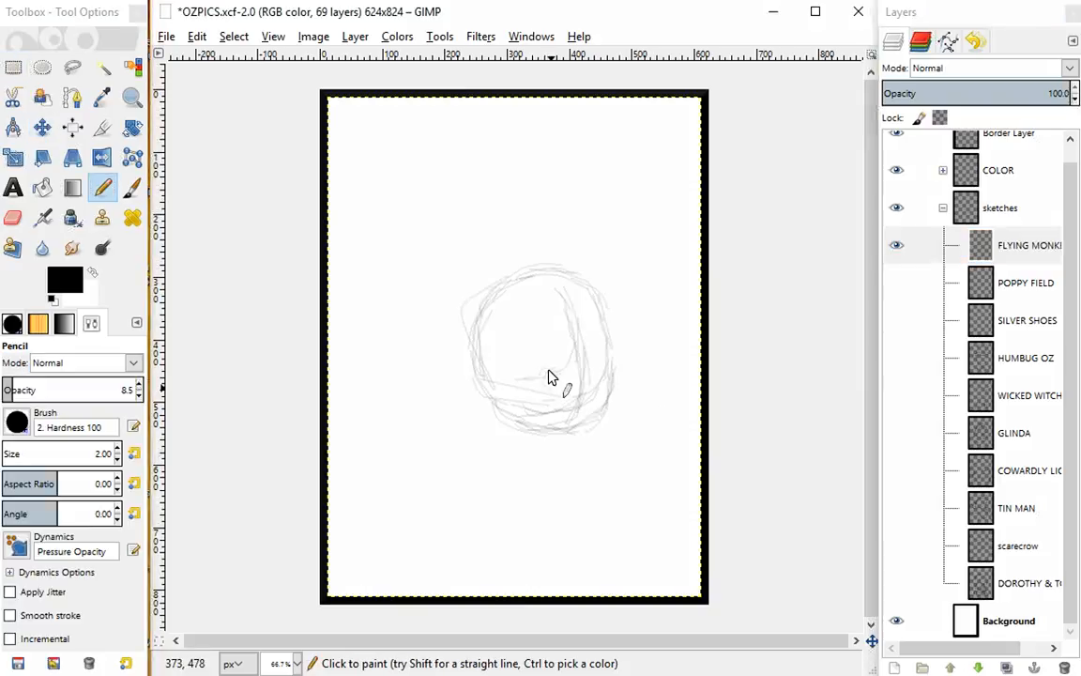
mouse_move(598, 379)
left_mouse_down()
mouse_move(601, 360)
mouse_move(605, 371)
left_mouse_up()
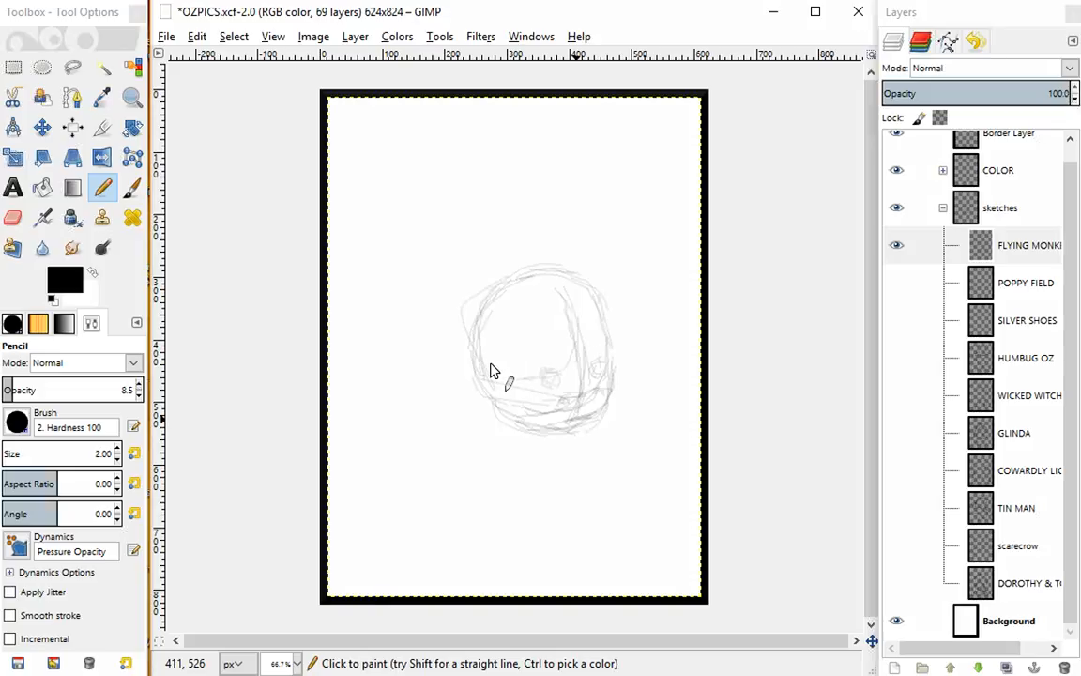
mouse_move(481, 364)
left_mouse_down()
mouse_move(461, 370)
mouse_move(486, 404)
mouse_move(469, 394)
mouse_move(472, 376)
mouse_move(476, 387)
left_mouse_up()
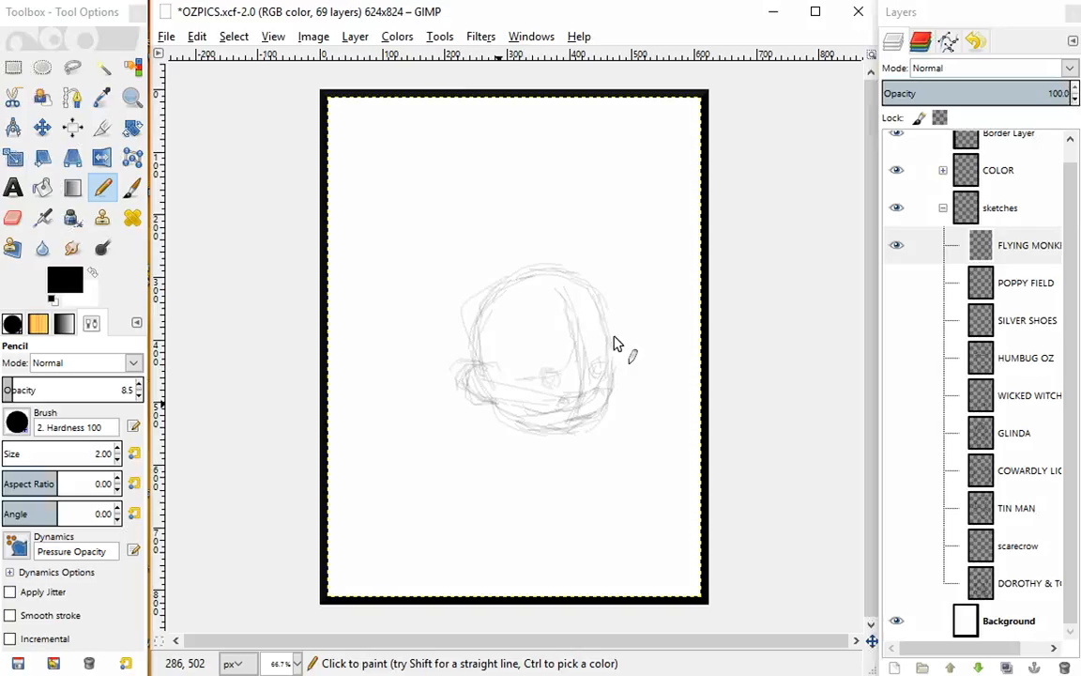
mouse_move(616, 345)
left_mouse_down()
mouse_move(630, 357)
mouse_move(625, 368)
mouse_move(613, 345)
left_mouse_up()
Sketch a small tapered hat tilted on the upper right of the head, reinforcing its sides with repeated strokes
mouse_move(556, 270)
left_mouse_down()
mouse_move(579, 234)
mouse_move(602, 240)
mouse_move(603, 284)
left_mouse_up()
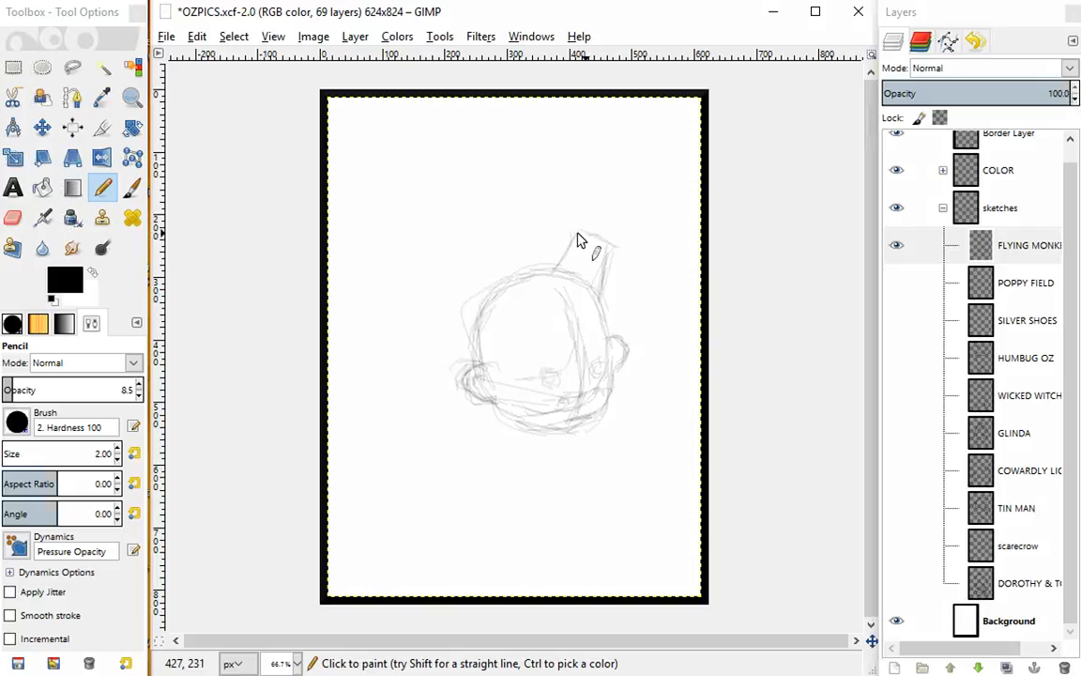
left_click_drag(577, 240, 557, 273)
left_click_drag(608, 245, 602, 289)
mouse_move(600, 288)
left_mouse_down()
mouse_move(565, 286)
mouse_move(603, 242)
left_mouse_up()
Add spiky hair tufts along the crown and fur strokes down the left side of the head
left_click_drag(546, 256, 558, 266)
mouse_move(487, 264)
left_mouse_down()
mouse_move(475, 318)
mouse_move(508, 245)
mouse_move(515, 264)
left_mouse_up()
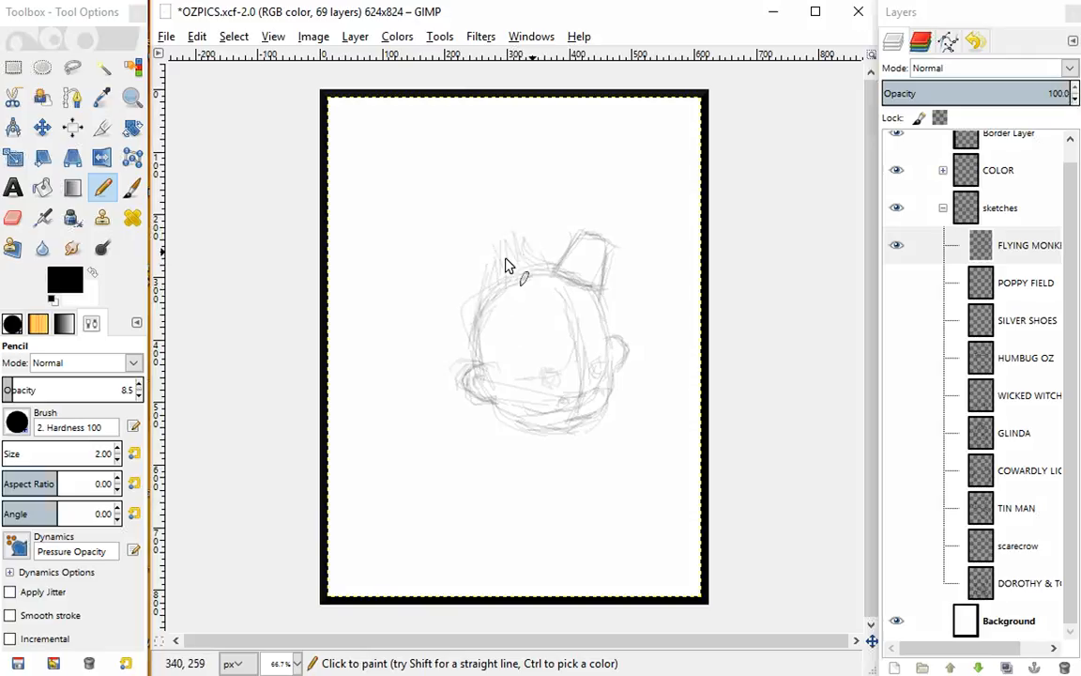
left_click_drag(467, 310, 468, 345)
Sketch a rounded face contour around the eyes and refine its upper right part near the ear
mouse_move(605, 295)
left_mouse_down()
mouse_move(614, 368)
mouse_move(557, 333)
mouse_move(534, 354)
mouse_move(519, 404)
left_mouse_up()
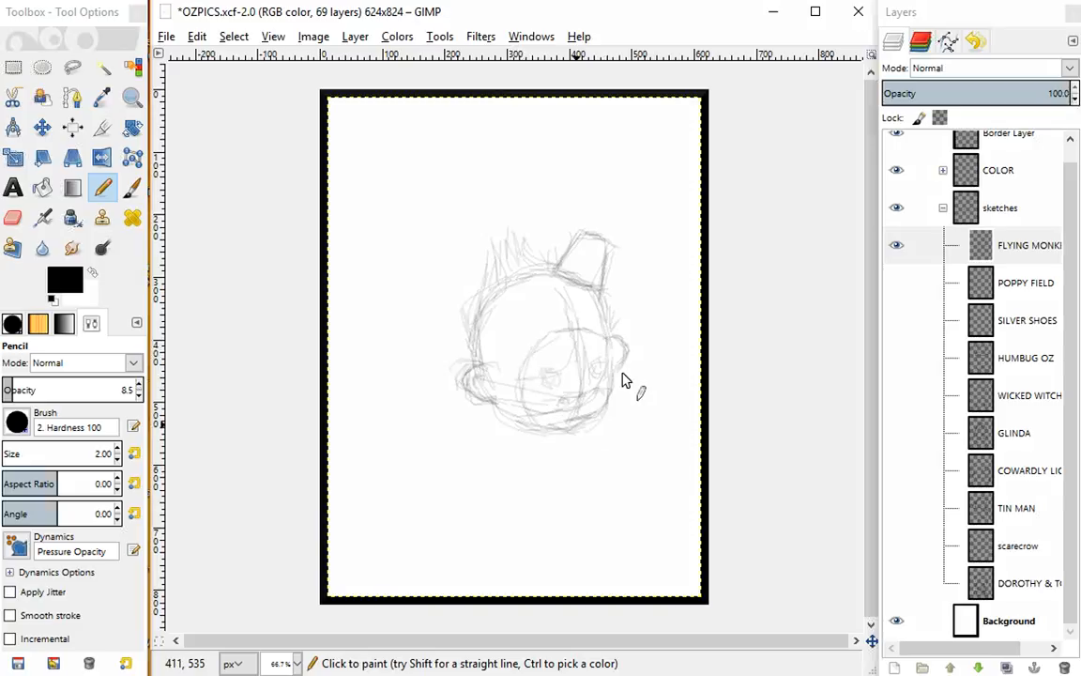
scroll(615, 347, "down", 1)
left_click_drag(613, 339, 602, 331)
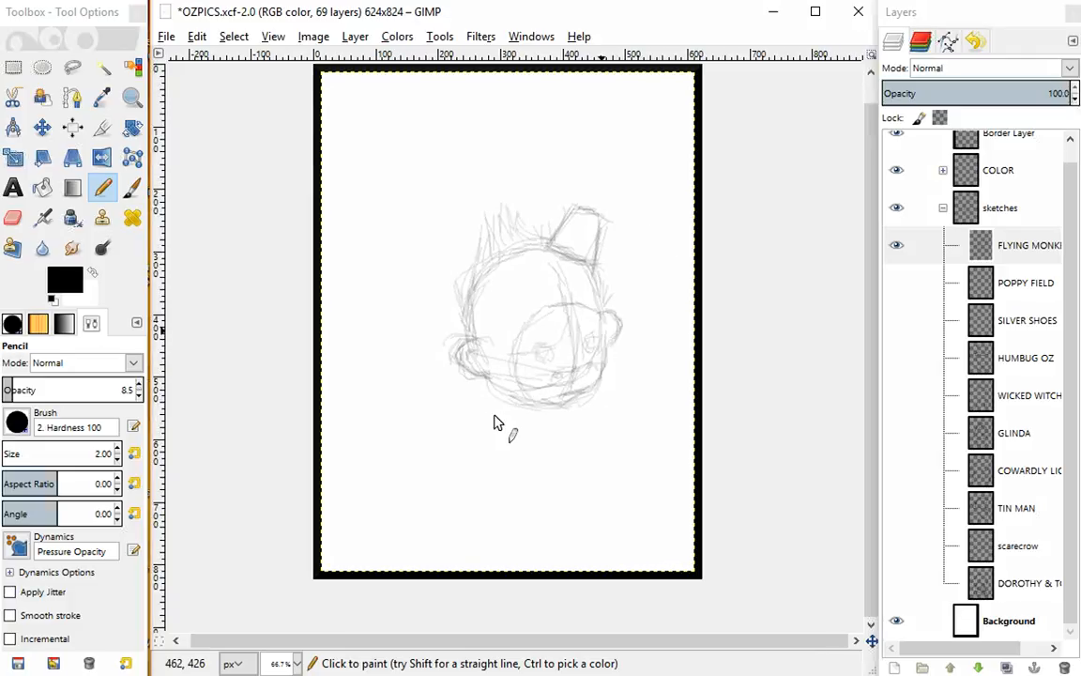
Sketch the long curved body line from beneath the left ear down to the lower border, strengthening it with overlapping strokes
mouse_move(482, 386)
left_mouse_down()
mouse_move(461, 496)
mouse_move(465, 476)
mouse_move(482, 539)
mouse_move(466, 499)
left_mouse_up()
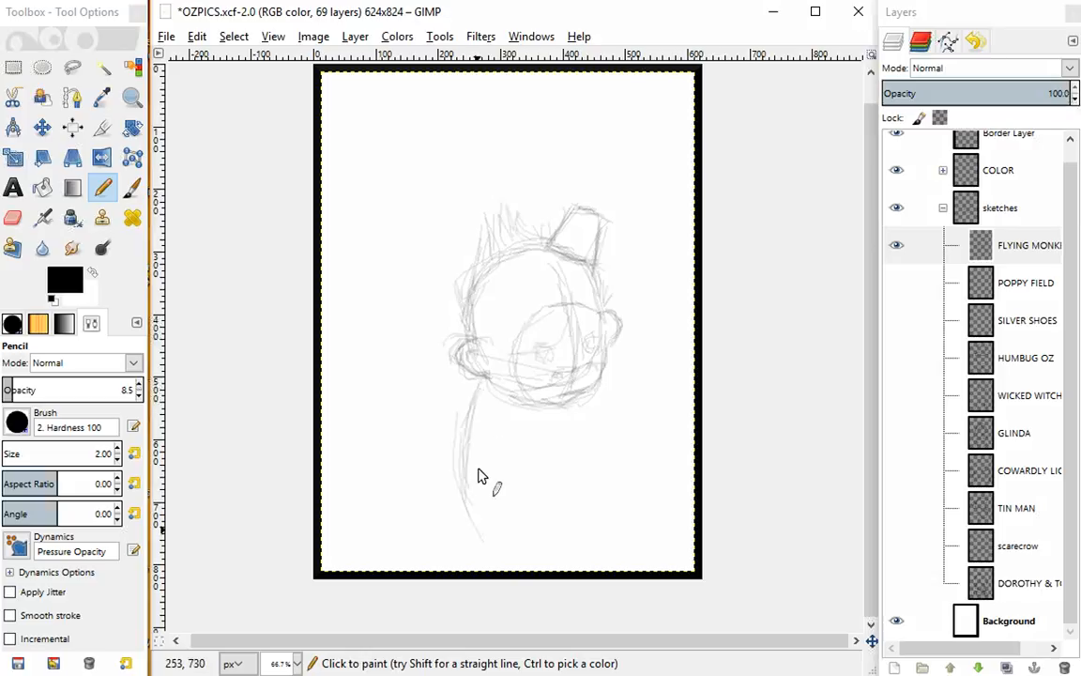
left_click_drag(457, 413, 462, 505)
mouse_move(477, 396)
left_mouse_down()
mouse_move(470, 466)
mouse_move(490, 555)
left_mouse_up()
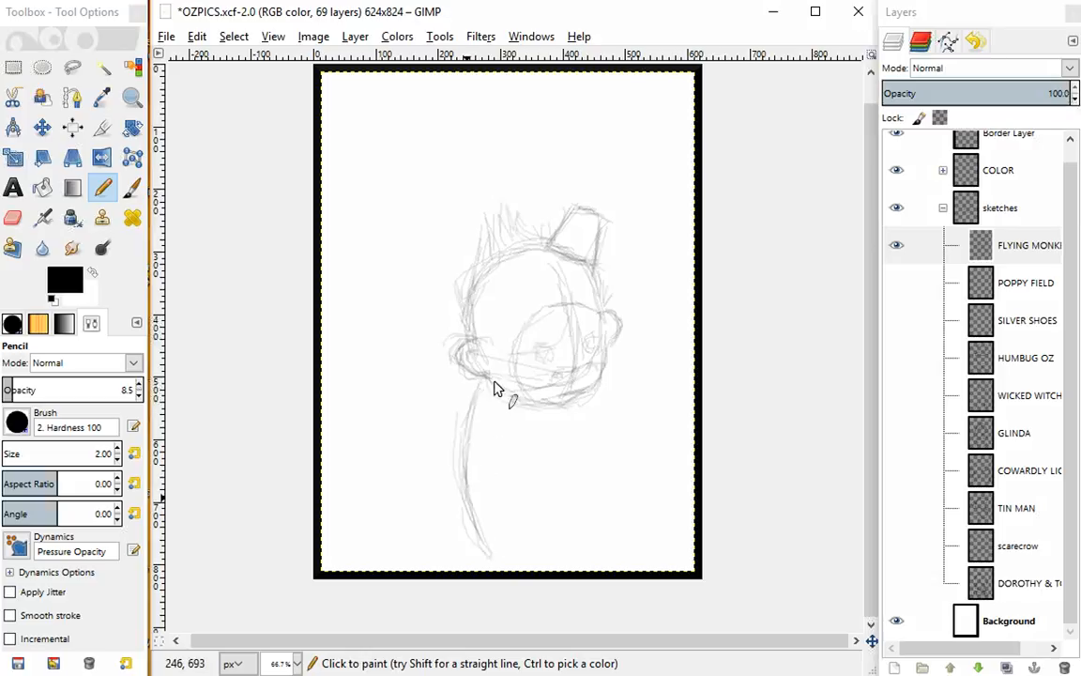
left_click_drag(465, 471, 489, 557)
left_click_drag(473, 496, 500, 565)
left_click_drag(470, 507, 517, 568)
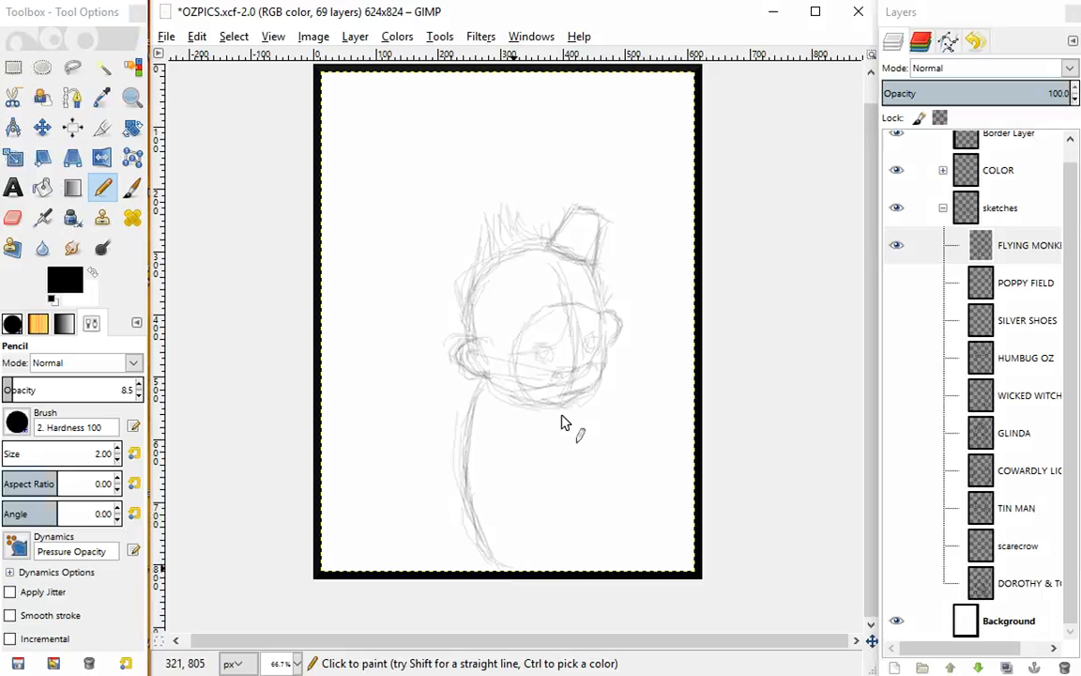
Move the FLYING MONKEY layer toward the left side of the page and expand the layer to the image size
left_click(43, 127)
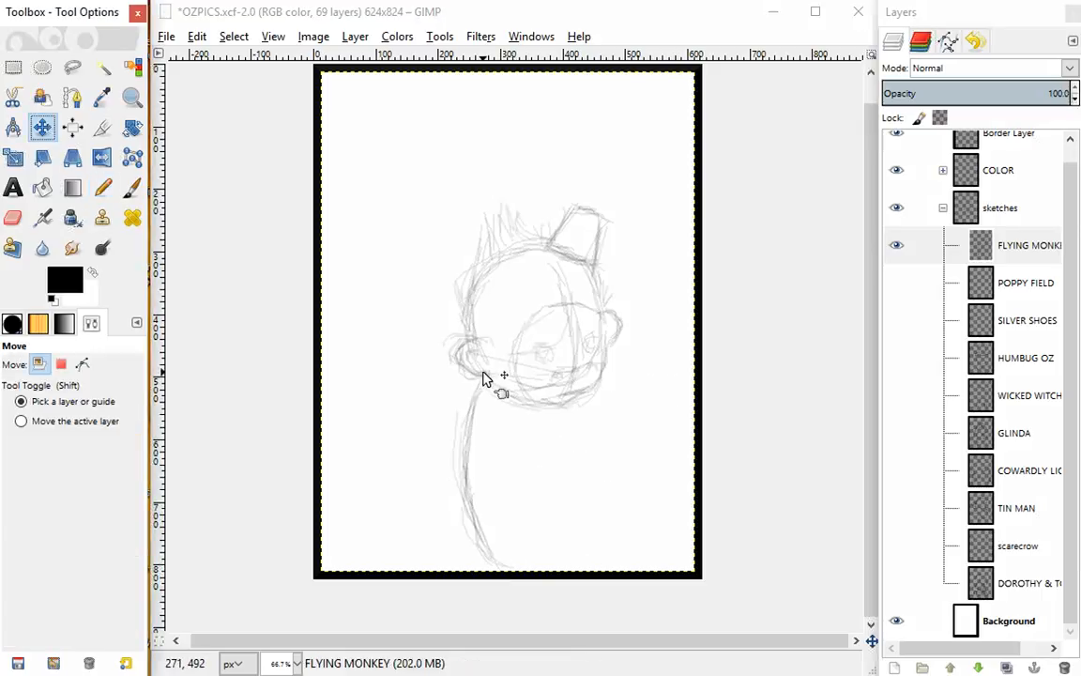
left_click_drag(487, 382, 419, 383)
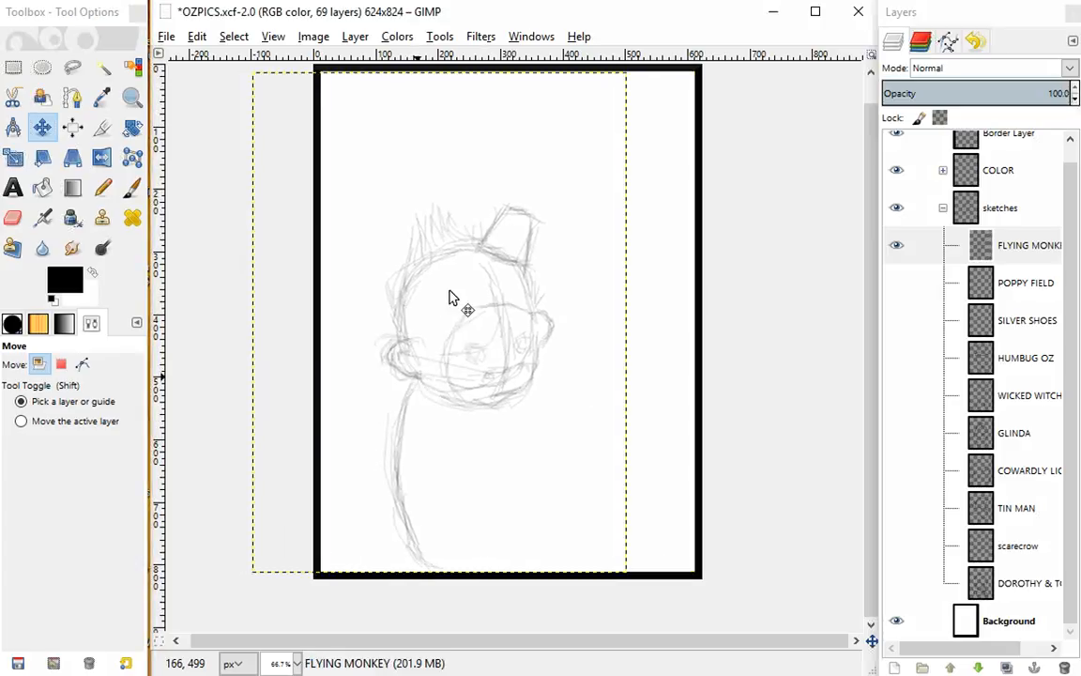
left_click(357, 37)
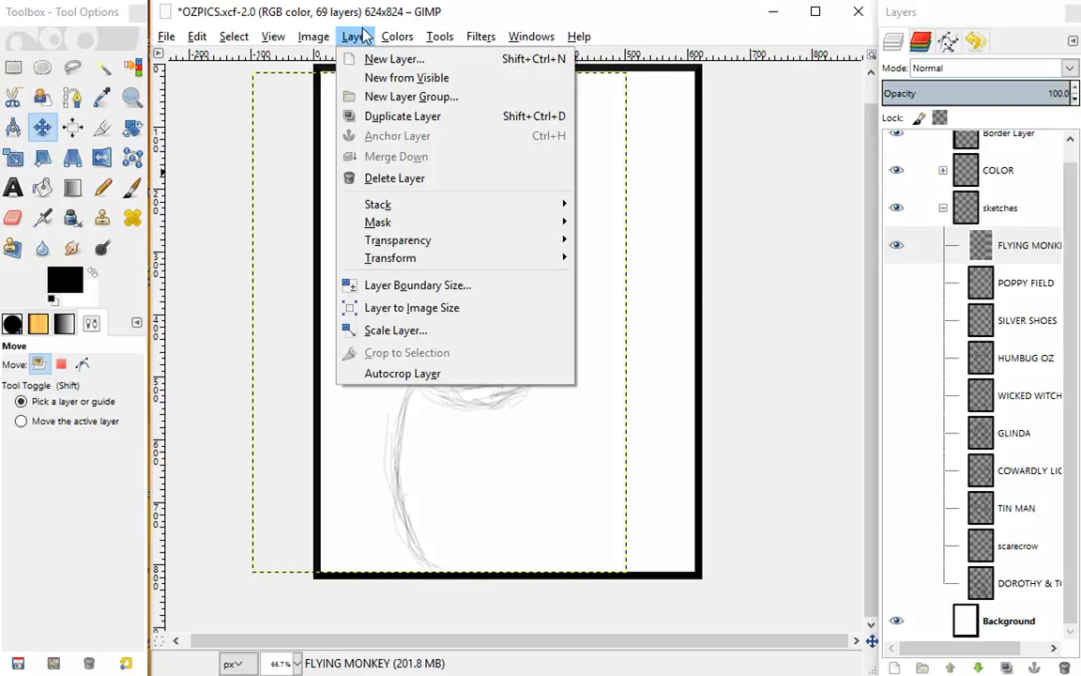
left_click(451, 311)
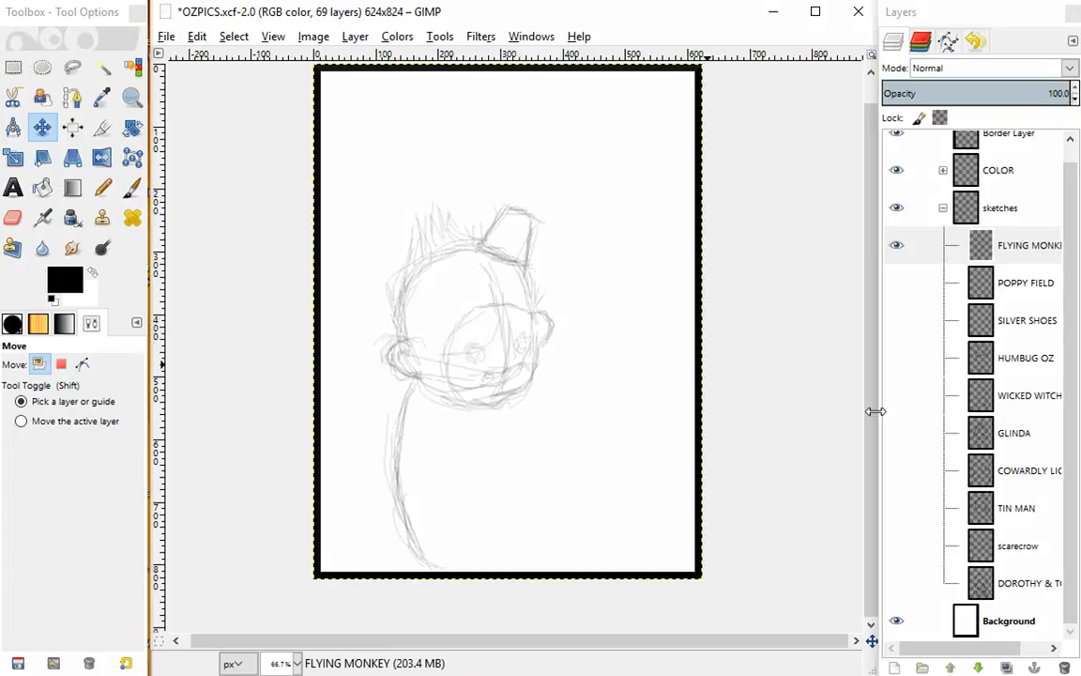
Sketch a tail arching in from the right border and curling at its tip, to the right of the head
left_click(102, 188)
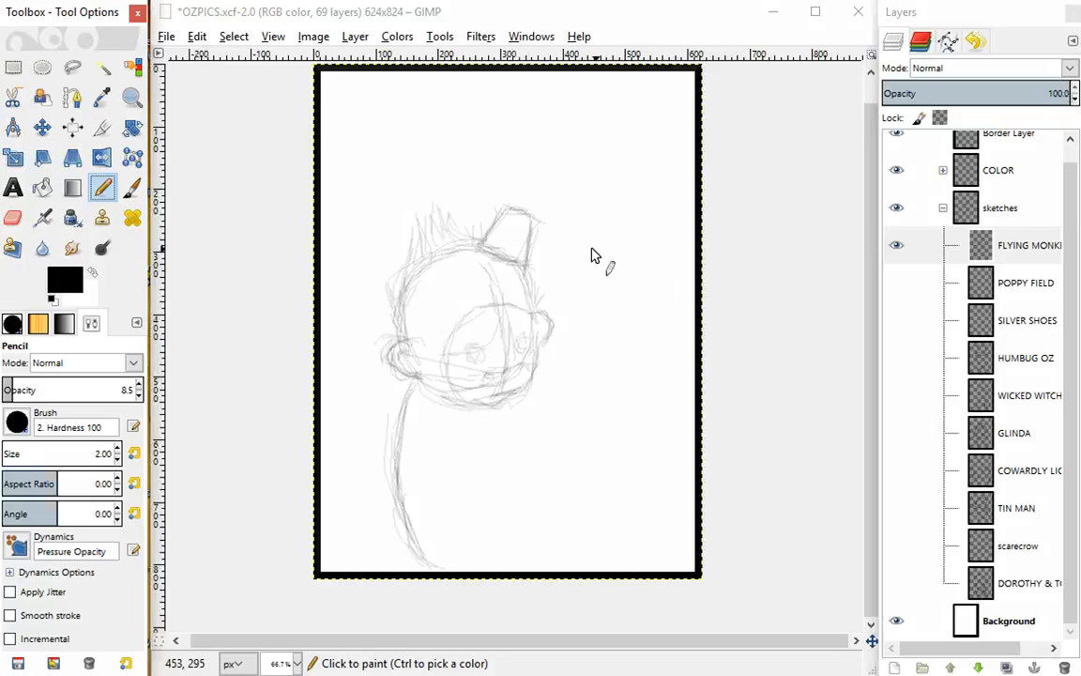
left_click_drag(592, 247, 731, 381)
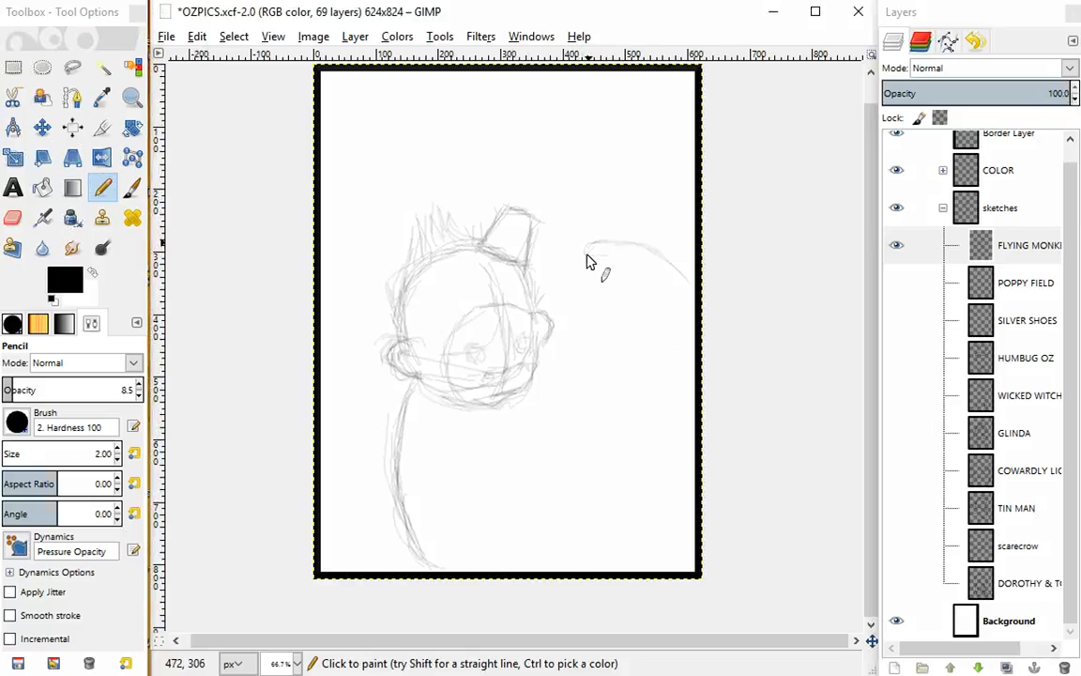
left_click_drag(587, 256, 679, 289)
left_click_drag(641, 253, 692, 331)
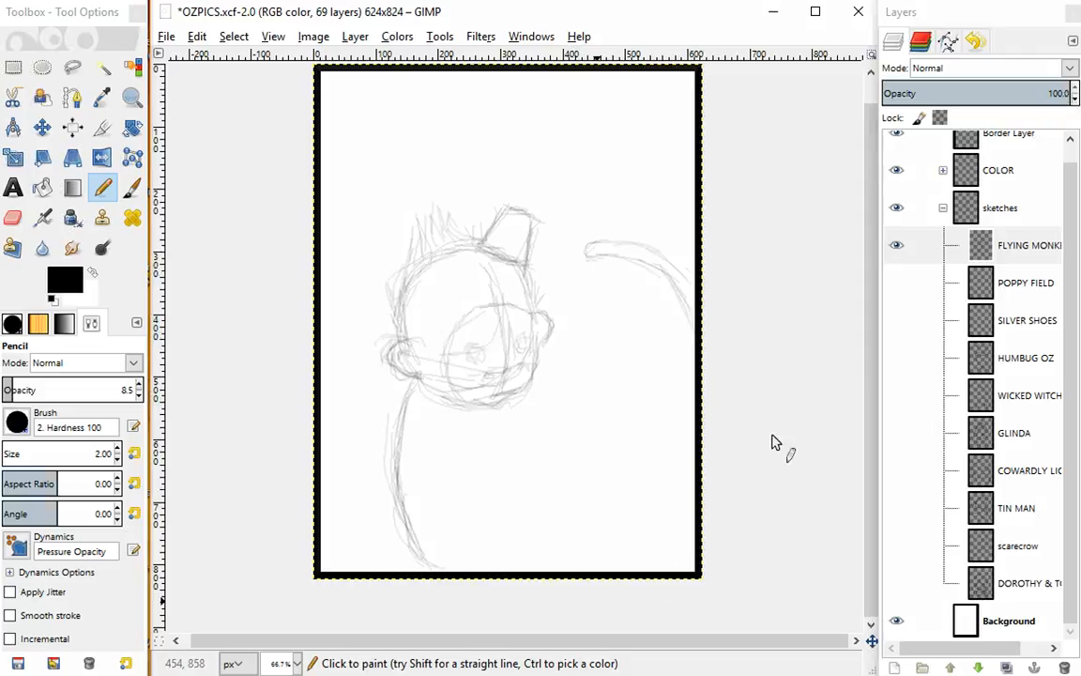
mouse_move(596, 243)
left_mouse_down()
mouse_move(582, 284)
mouse_move(601, 292)
mouse_move(599, 281)
left_mouse_up()
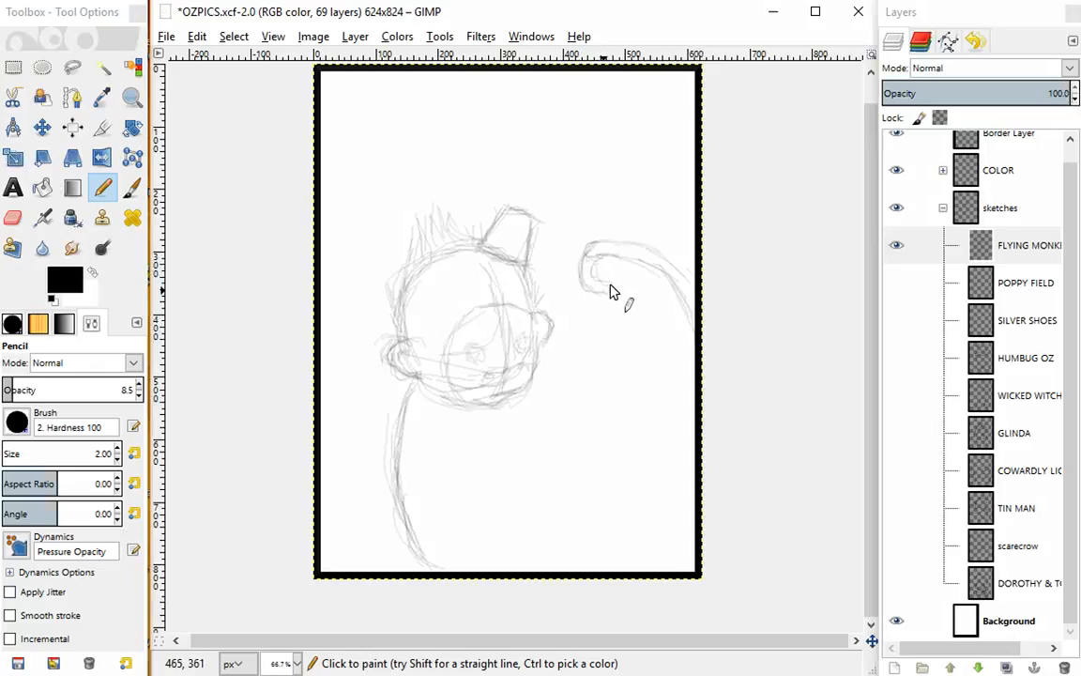
mouse_move(610, 292)
left_mouse_down()
mouse_move(610, 266)
mouse_move(610, 292)
mouse_move(678, 303)
mouse_move(689, 335)
left_mouse_up()
mouse_move(587, 243)
left_mouse_down()
mouse_move(621, 237)
mouse_move(664, 252)
mouse_move(690, 284)
left_mouse_up()
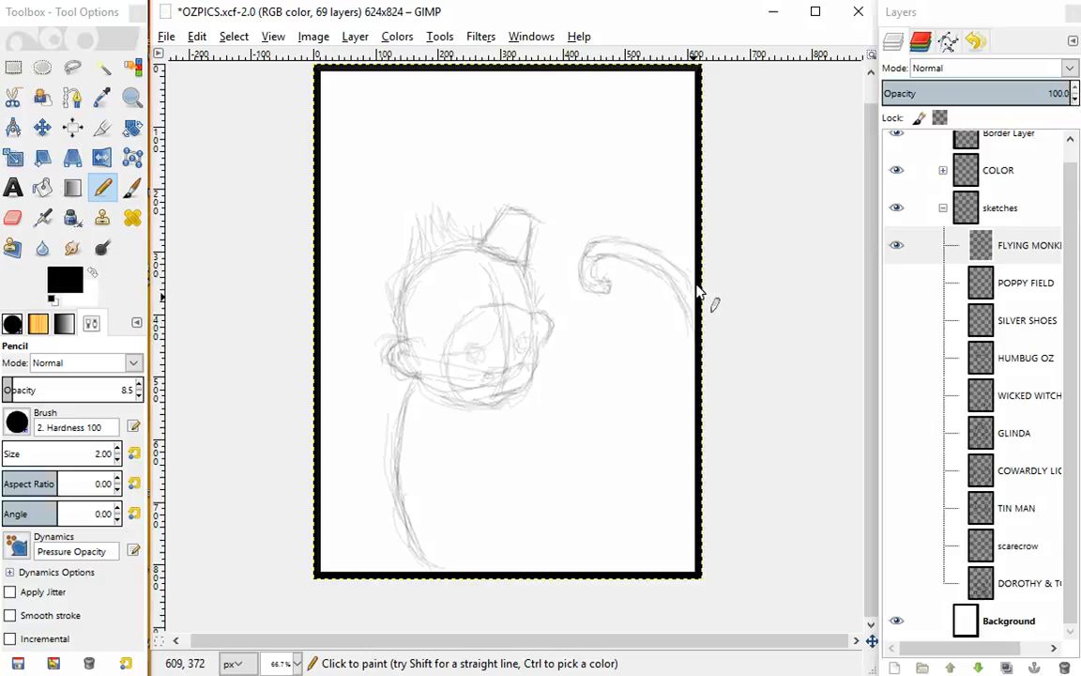
mouse_move(602, 244)
left_mouse_down()
mouse_move(584, 281)
mouse_move(605, 293)
mouse_move(597, 273)
mouse_move(610, 262)
mouse_move(651, 269)
mouse_move(694, 334)
left_mouse_up()
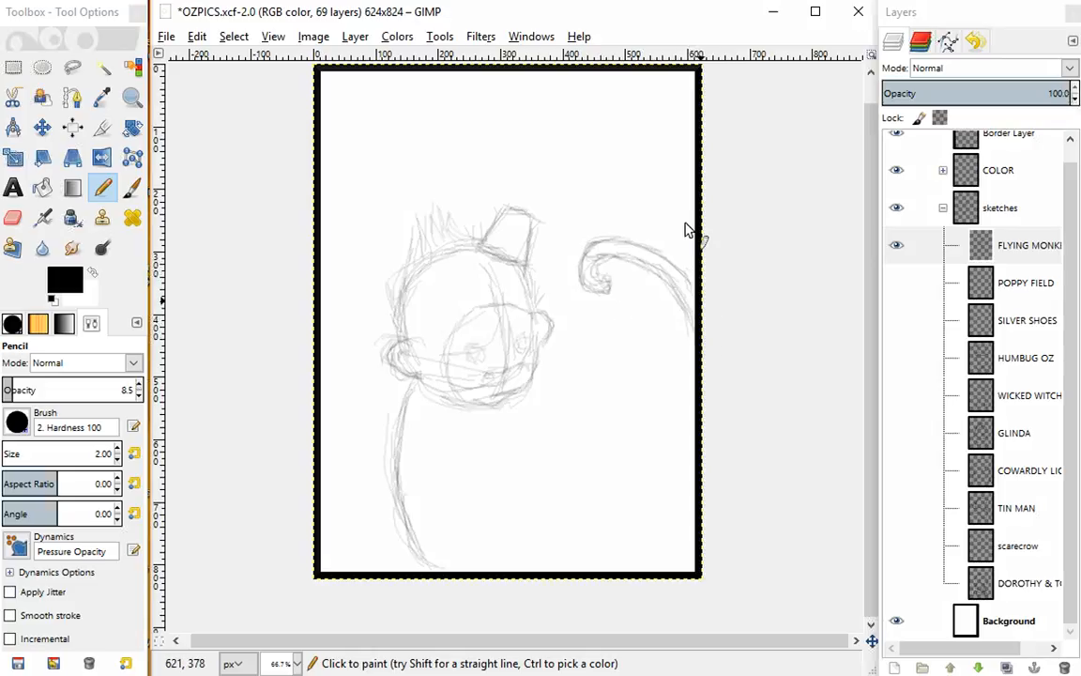
Sketch a large wing contour rising from below the left ear and arching over the head beyond the hat
mouse_move(406, 400)
left_mouse_down()
mouse_move(386, 389)
mouse_move(372, 325)
left_mouse_up()
mouse_move(560, 159)
left_mouse_down()
mouse_move(477, 150)
mouse_move(502, 139)
mouse_move(468, 135)
mouse_move(423, 166)
mouse_move(421, 158)
mouse_move(360, 318)
mouse_move(382, 232)
mouse_move(368, 320)
mouse_move(368, 264)
mouse_move(365, 371)
mouse_move(356, 349)
mouse_move(404, 410)
left_mouse_up()
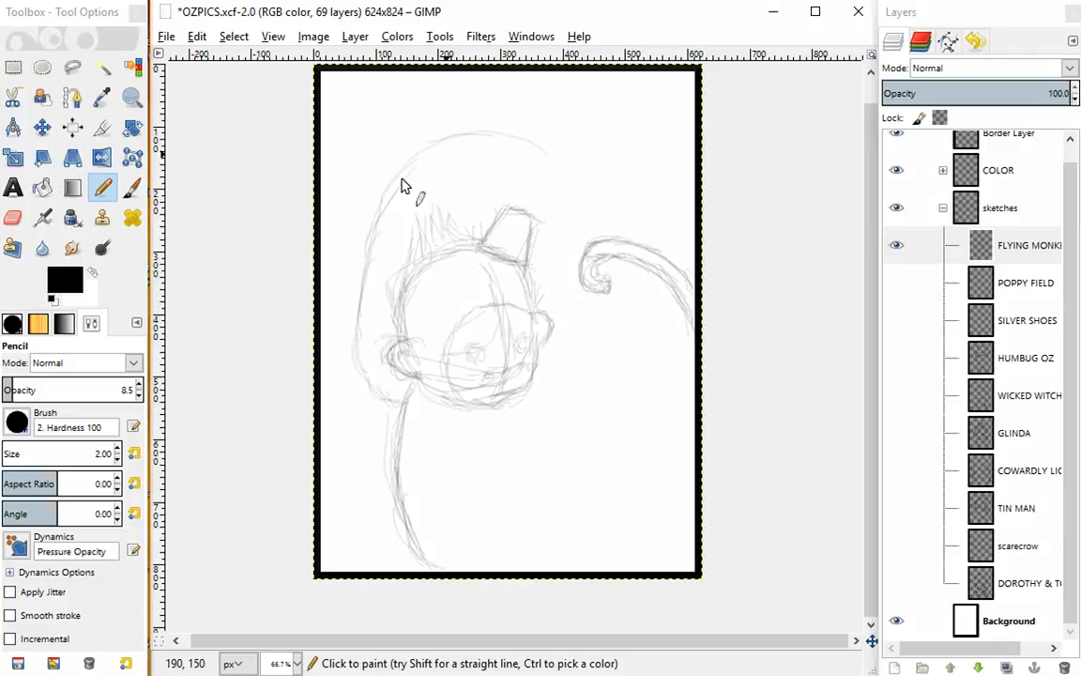
left_click_drag(548, 148, 565, 176)
left_click_drag(631, 60, 628, 98)
left_click_drag(638, 75, 604, 151)
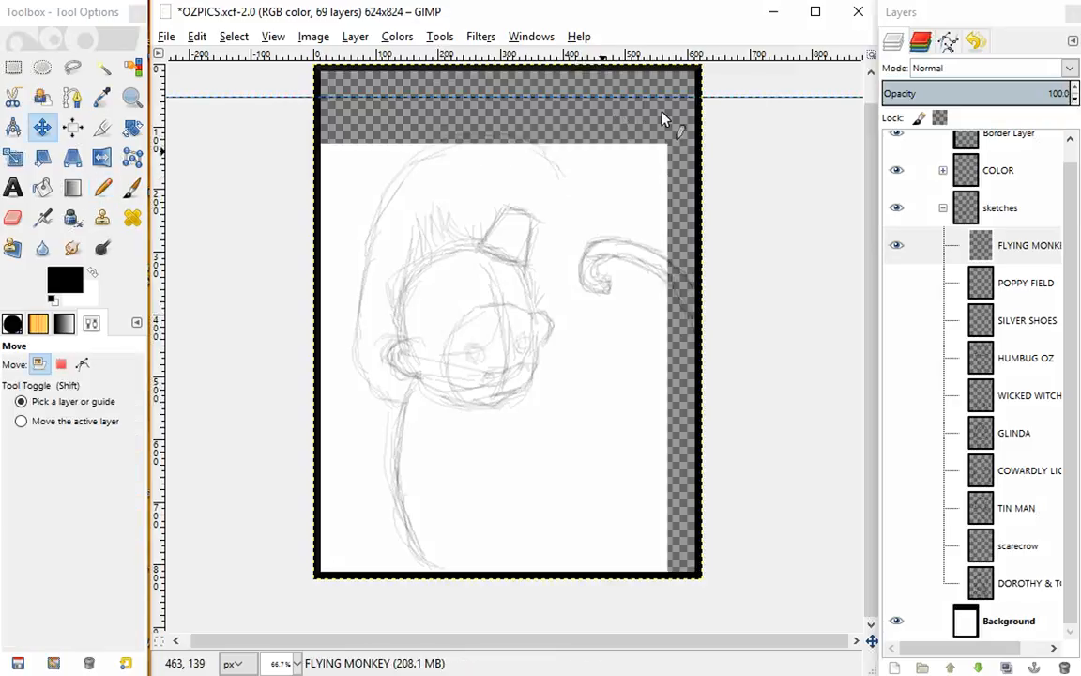
key("ctrl+z")
key("ctrl+z")
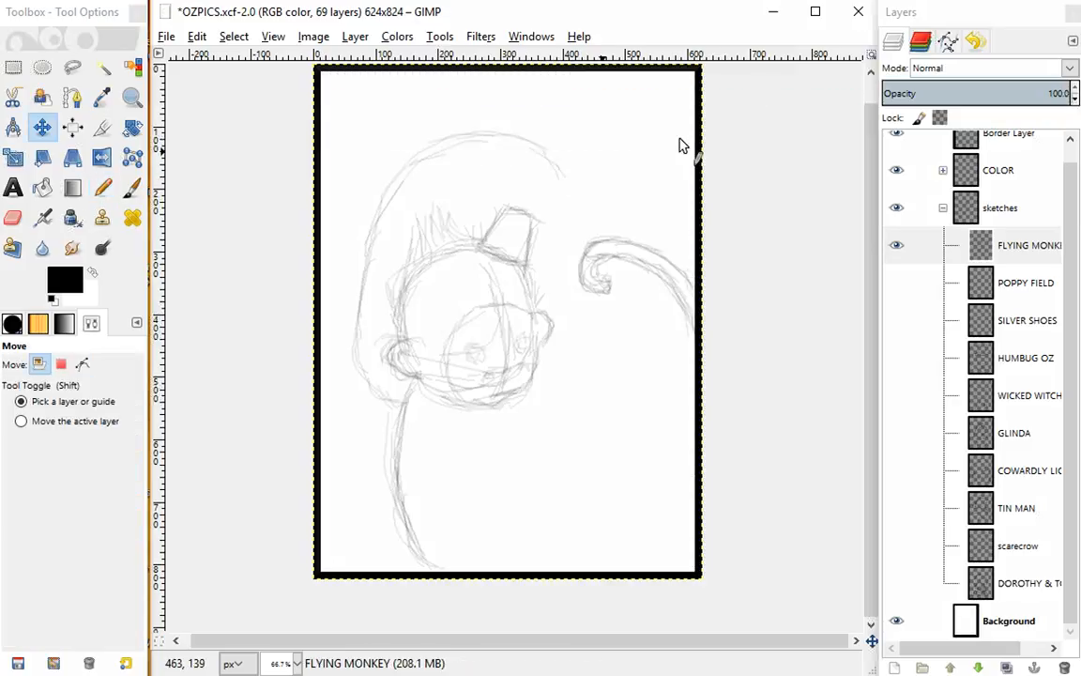
scroll(657, 126, "up", 5)
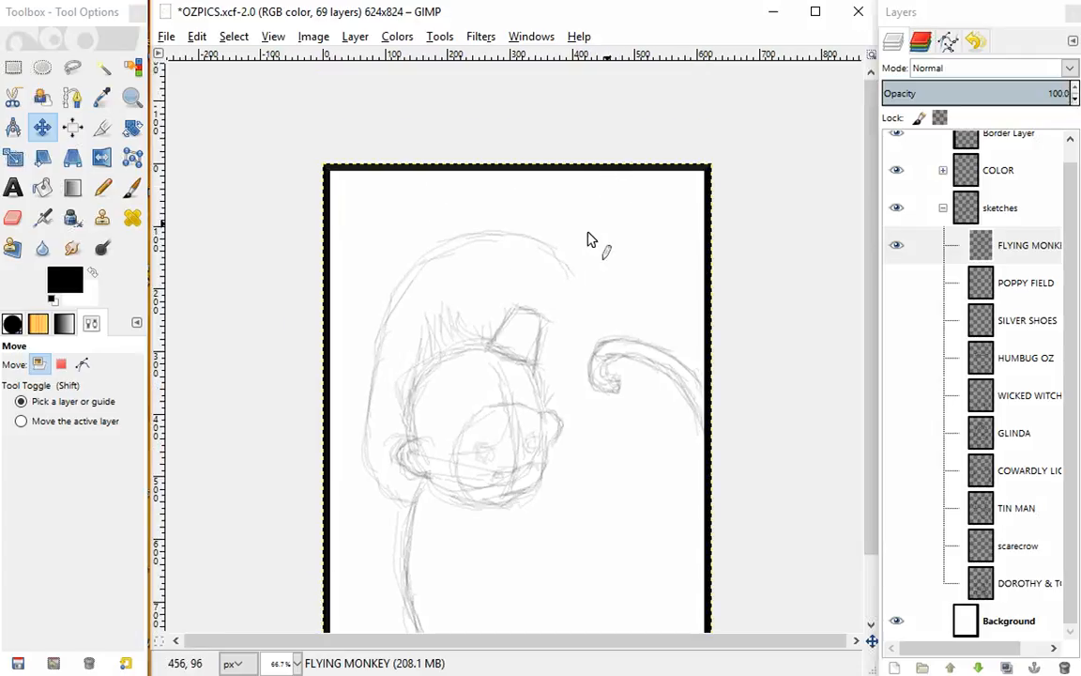
left_click_drag(564, 265, 579, 271)
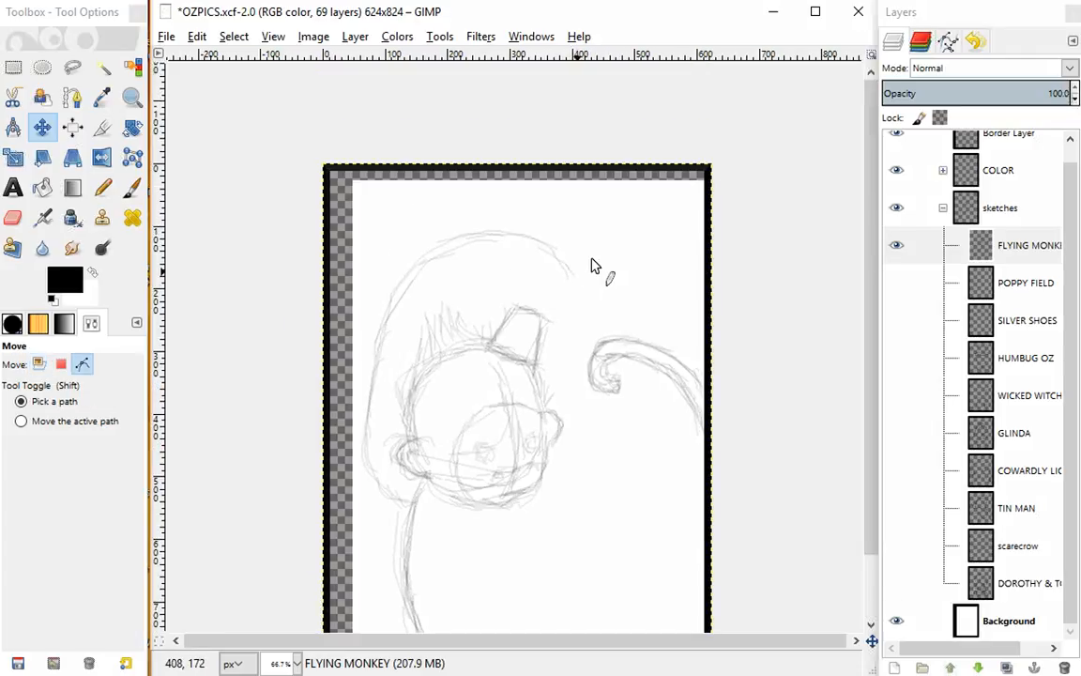
key("ctrl+z")
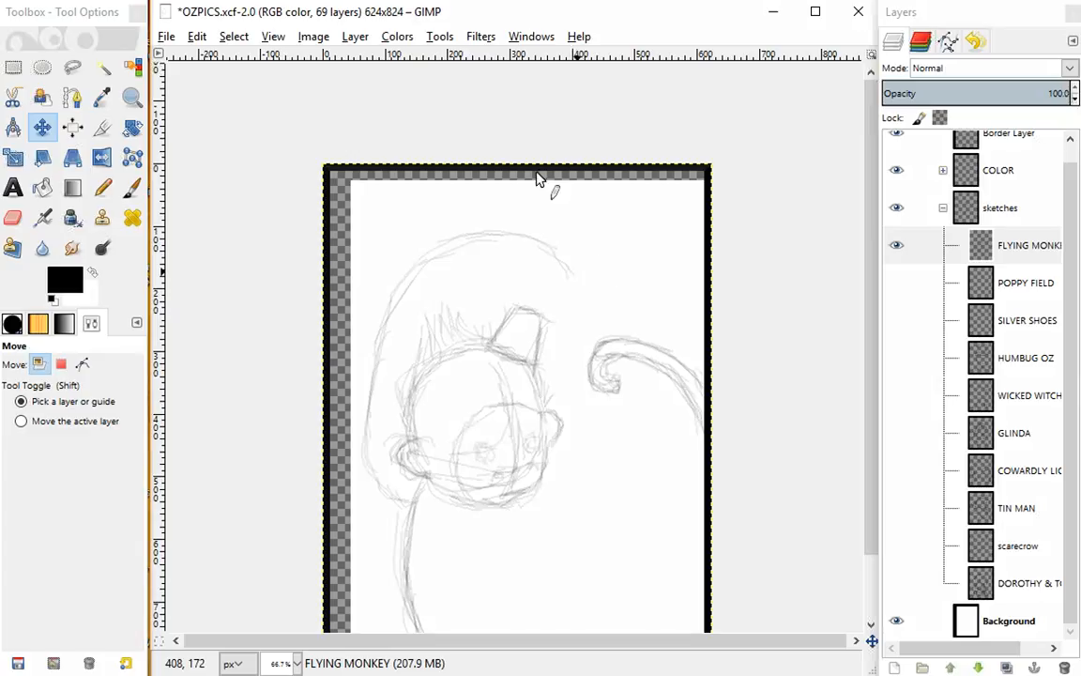
key("ctrl+z")
left_click(999, 246)
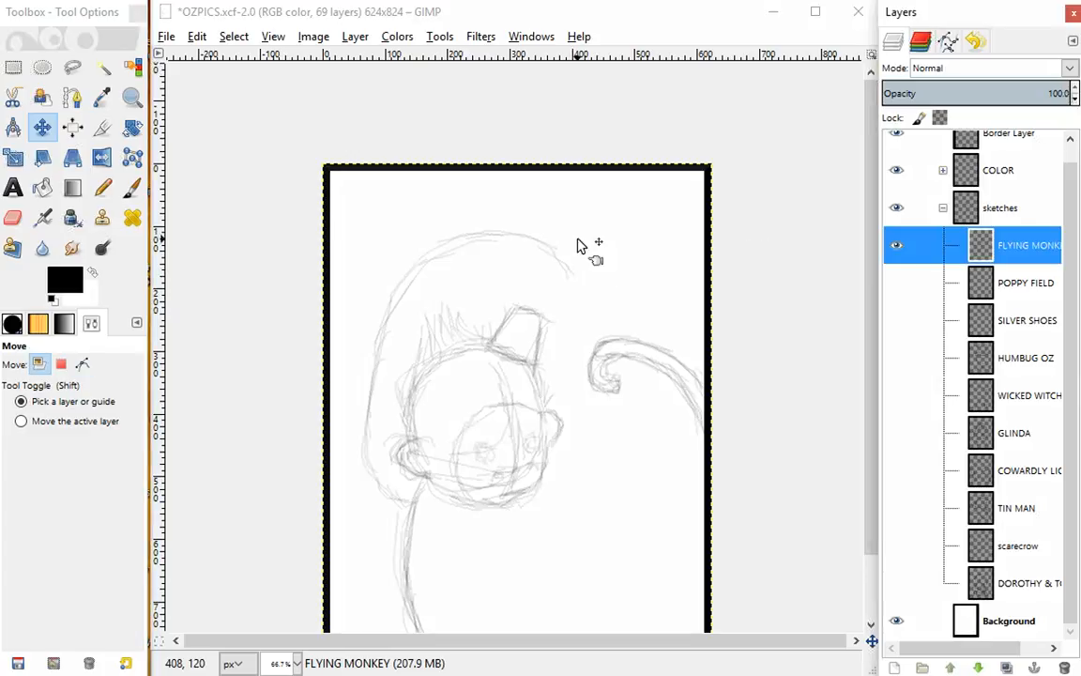
key("n")
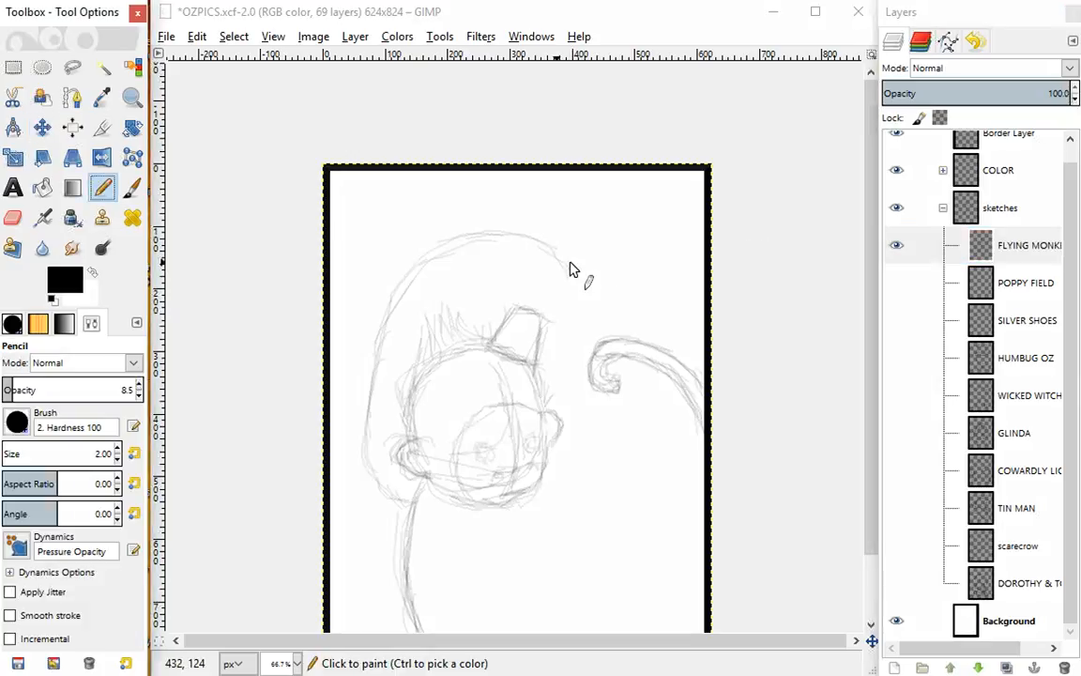
Continue the wing contour past the hat and up to the page's upper border, and sketch a second outer edge around its arch
left_click_drag(574, 272, 600, 252)
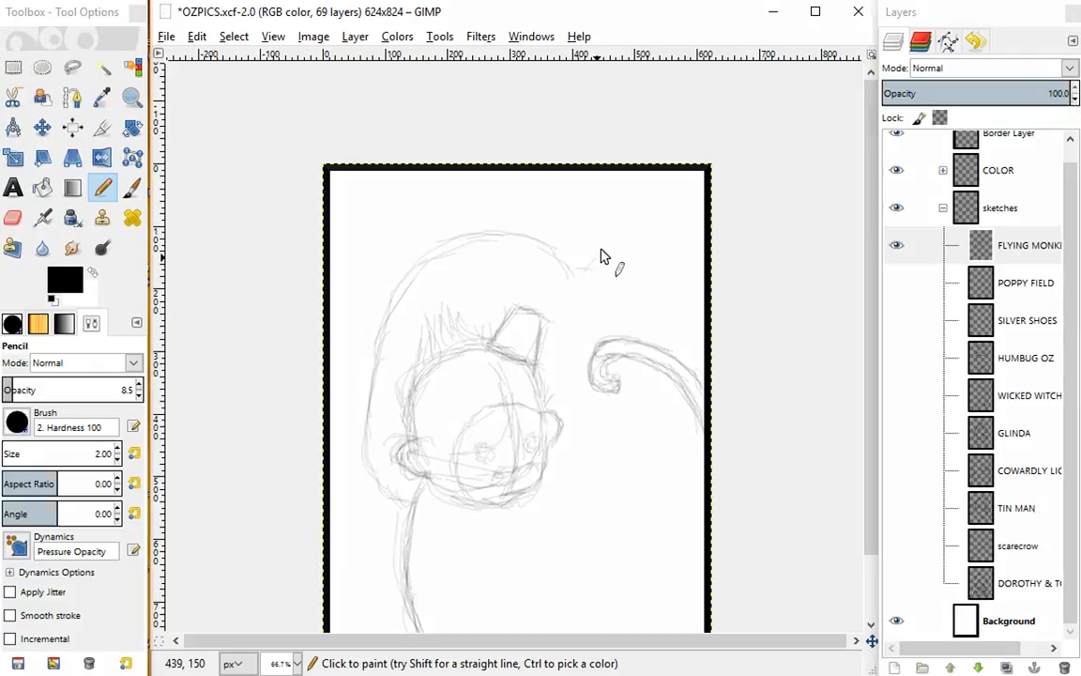
left_click_drag(604, 174, 601, 256)
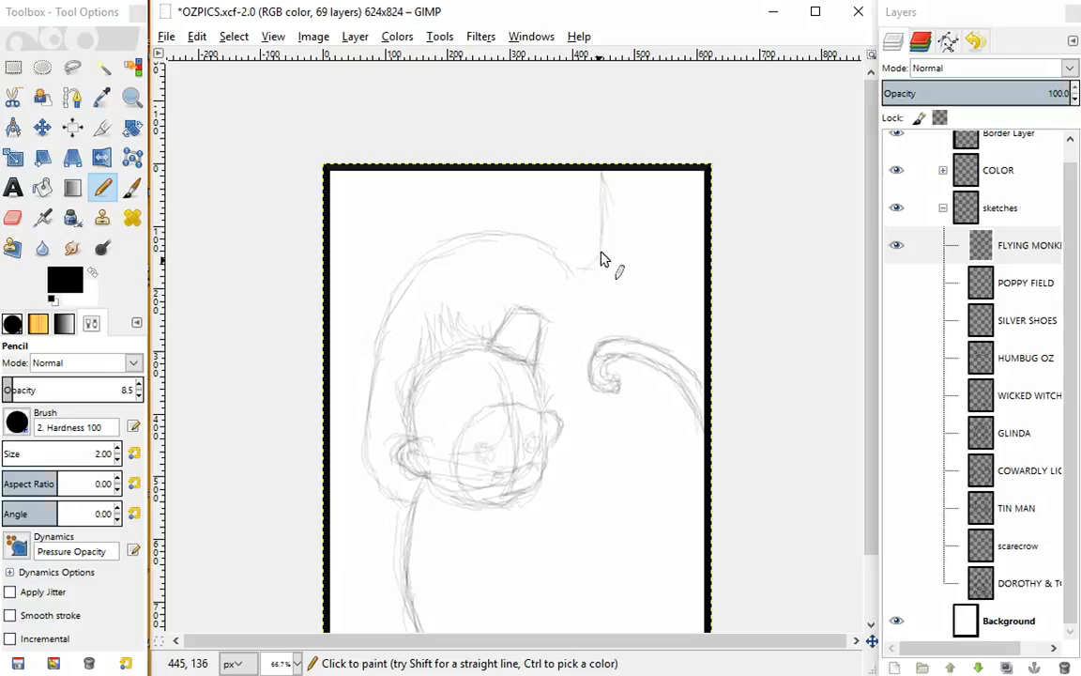
left_click_drag(413, 272, 350, 398)
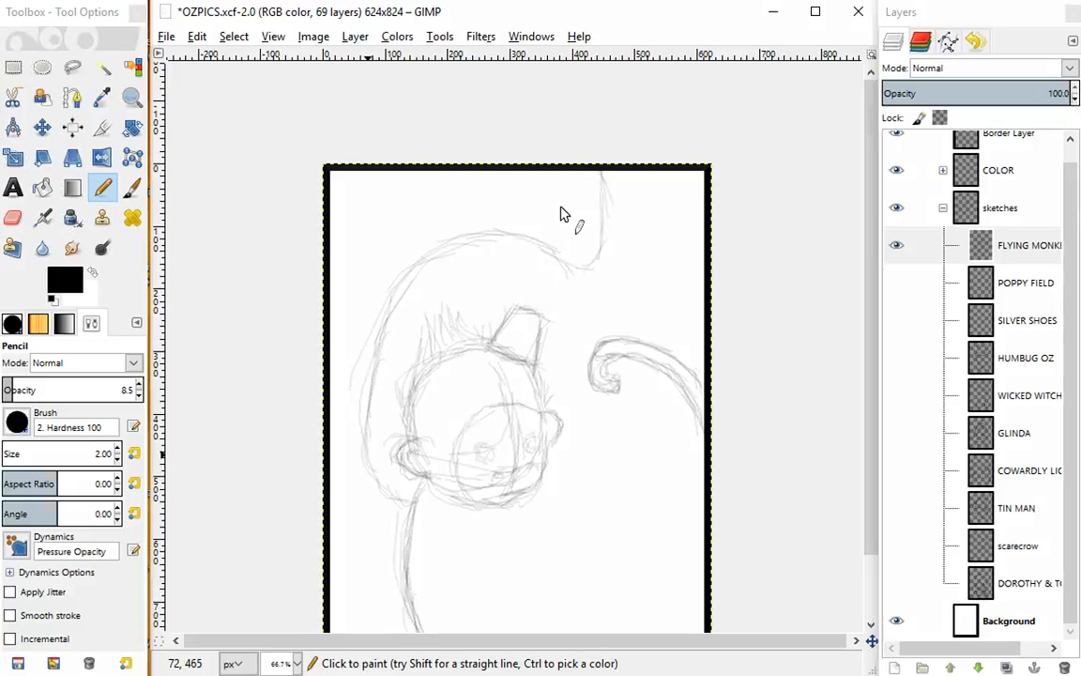
mouse_move(561, 208)
left_mouse_down()
mouse_move(572, 169)
mouse_move(435, 213)
left_mouse_up()
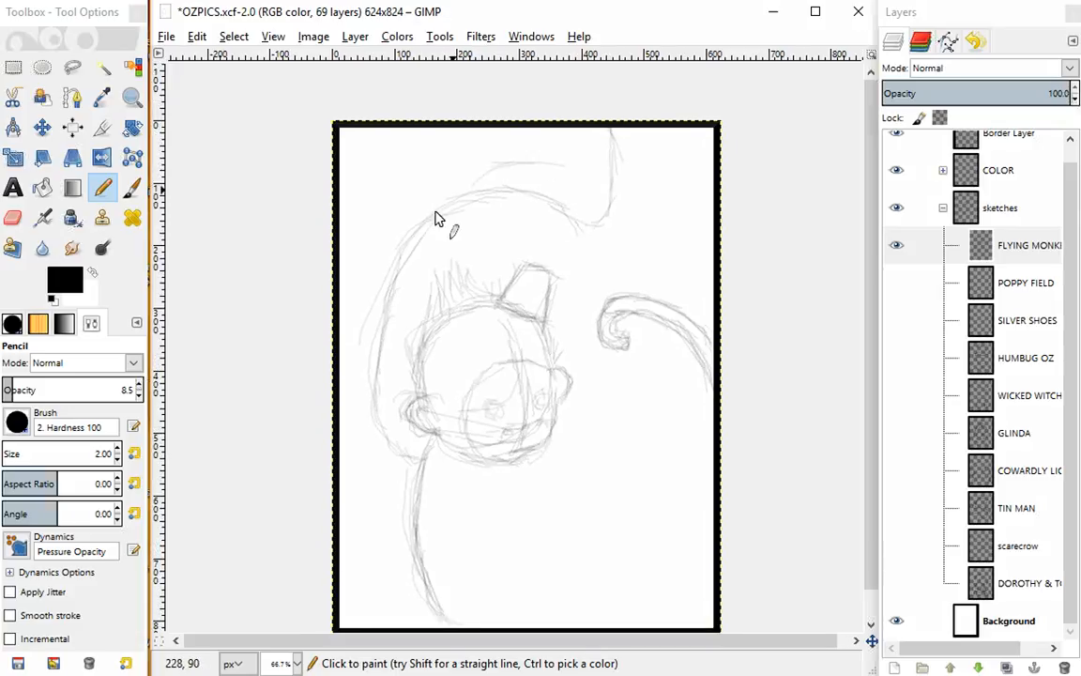
mouse_move(477, 171)
left_mouse_down()
mouse_move(390, 264)
mouse_move(423, 232)
mouse_move(378, 324)
left_mouse_up()
left_click_drag(383, 402, 387, 429)
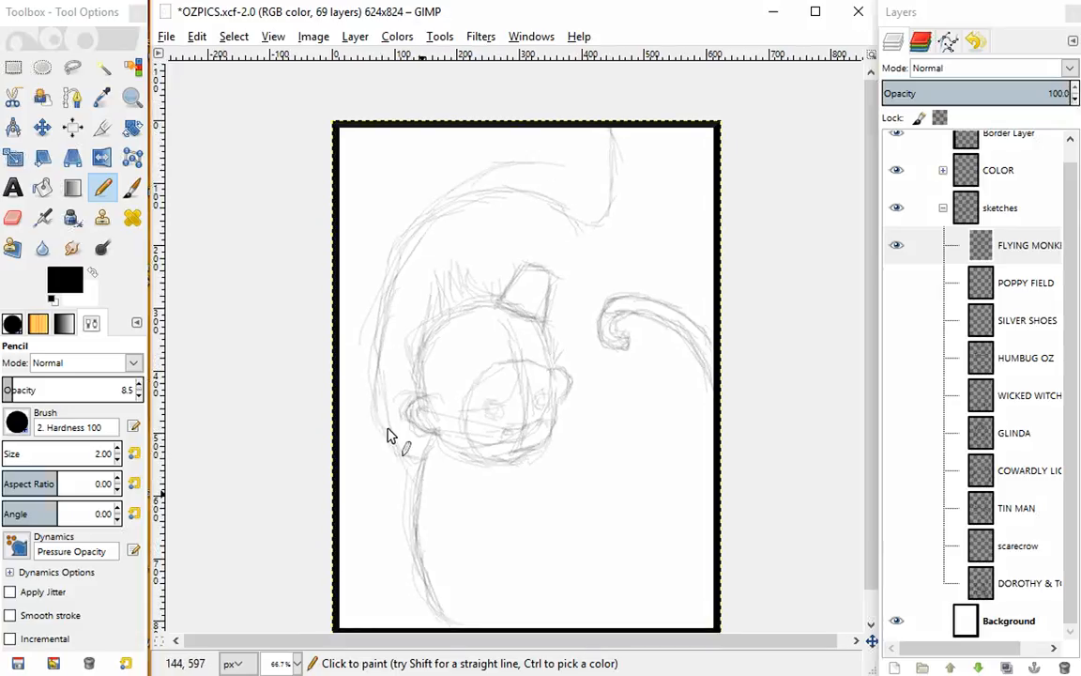
Sketch long feather strokes sweeping from the left page border across the lower body line
left_click_drag(485, 538, 418, 482)
mouse_move(488, 547)
left_mouse_down()
mouse_move(343, 432)
mouse_move(347, 301)
left_mouse_up()
left_click_drag(338, 376, 357, 466)
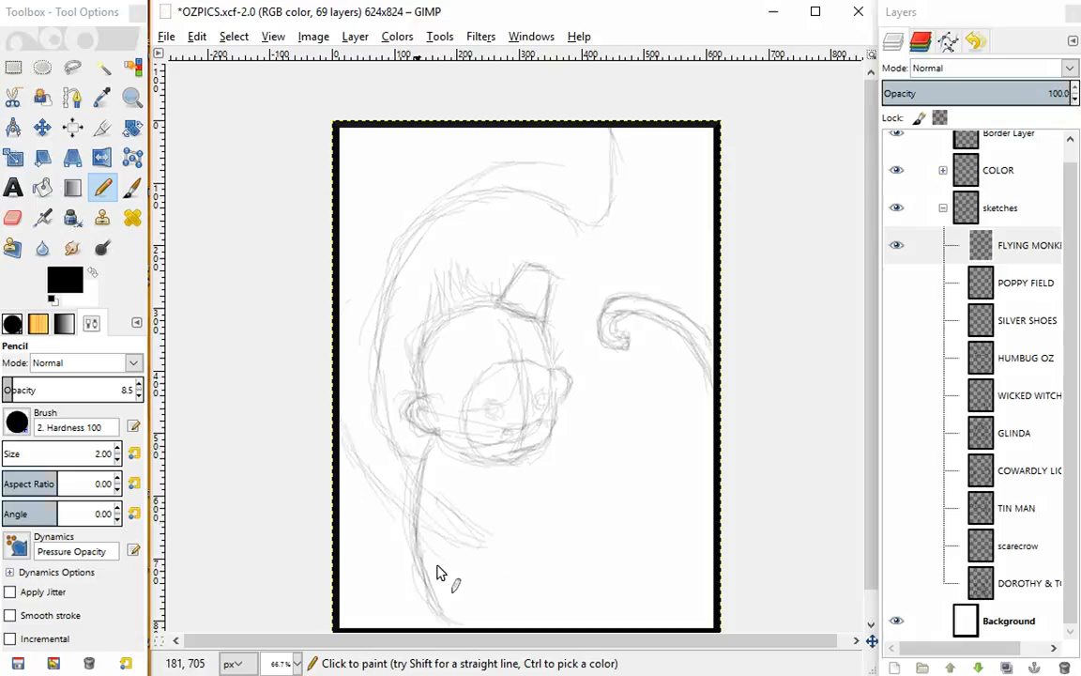
left_click_drag(376, 543, 475, 595)
left_click_drag(413, 567, 483, 584)
left_click_drag(352, 528, 469, 592)
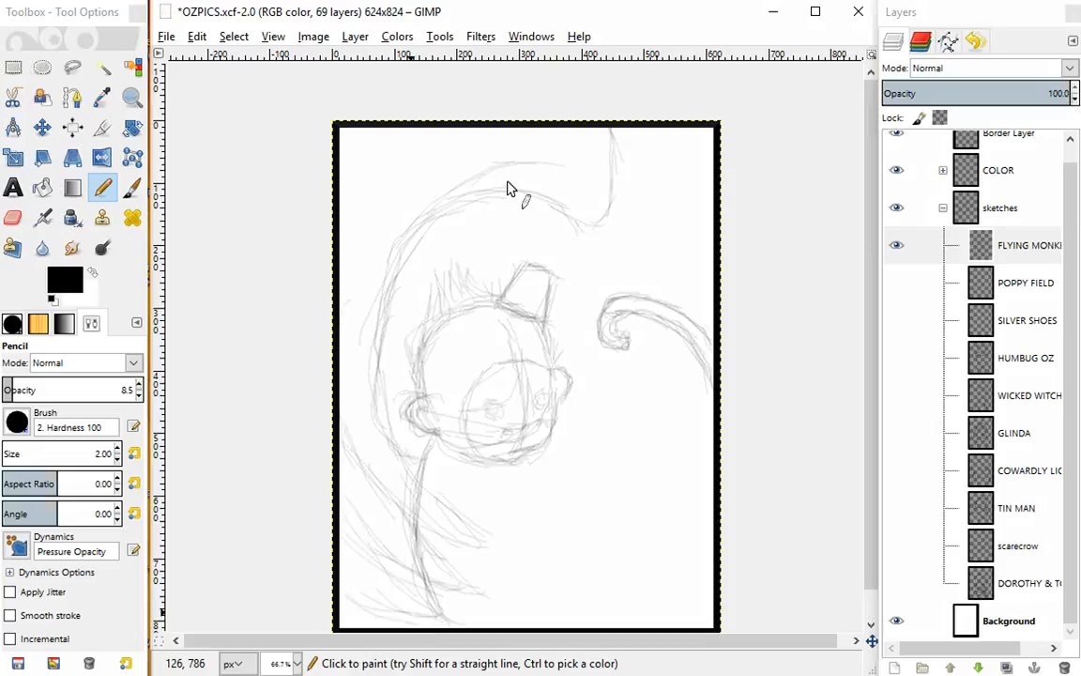
Sketch the wing tip near the upper border and strengthen the wing edges and lower feathers with overlapping strokes
left_click_drag(548, 145, 568, 167)
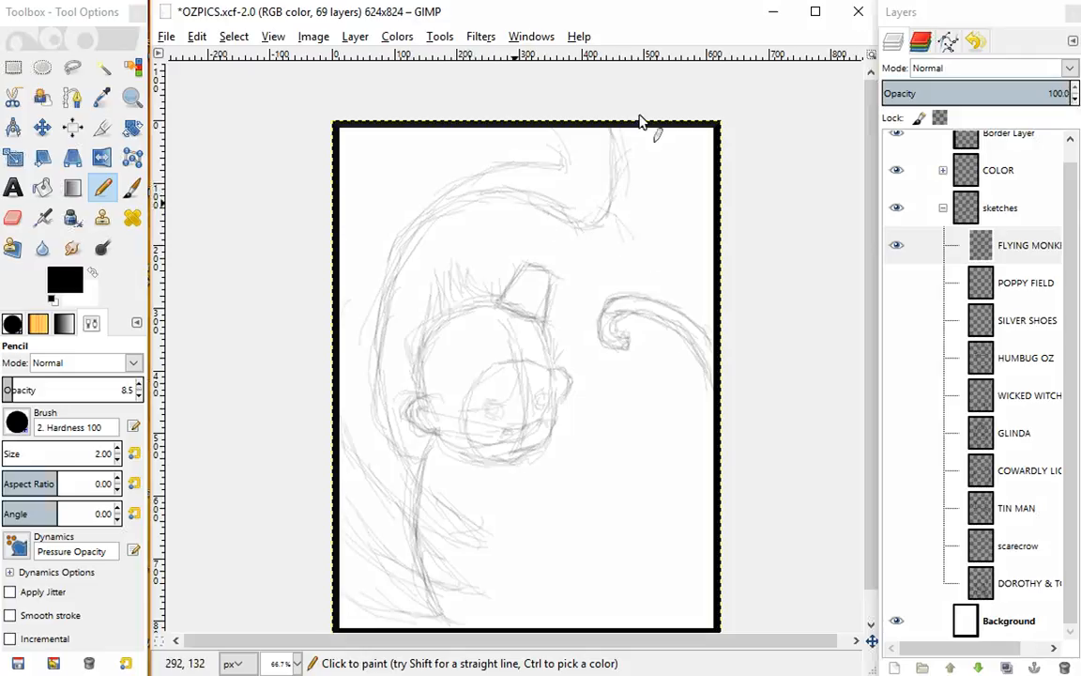
left_click_drag(615, 153, 429, 204)
left_click_drag(443, 476, 481, 541)
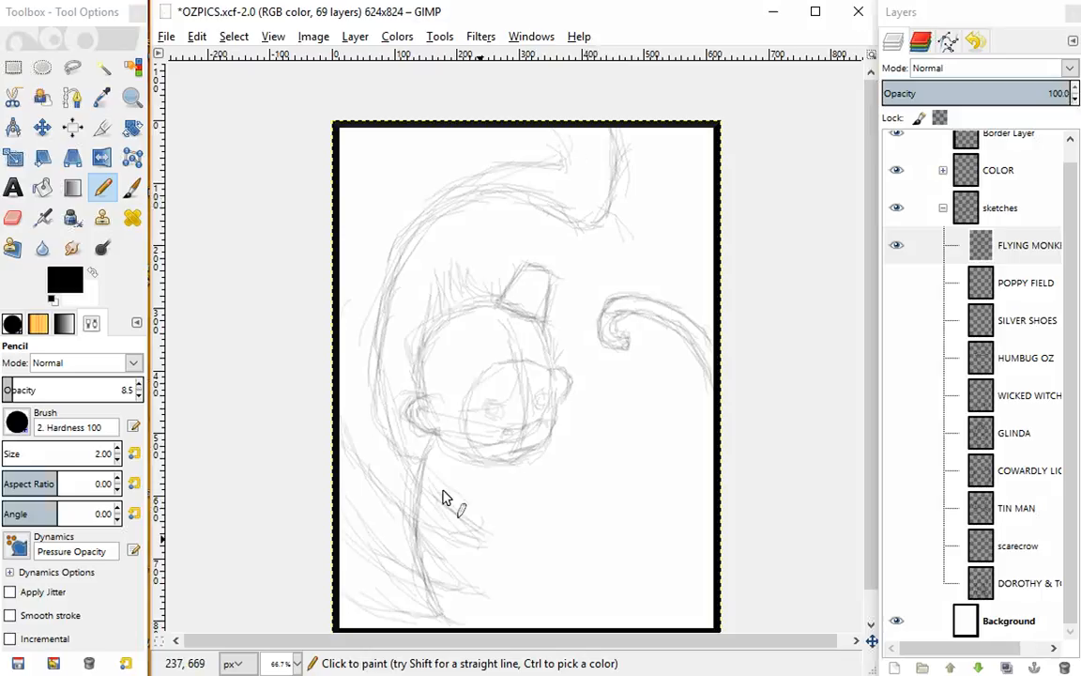
left_click_drag(444, 493, 483, 534)
Sketch the body's right side from beneath the head to the lower border, with a curved line crossing the lower body
scroll(545, 395, "down", 3)
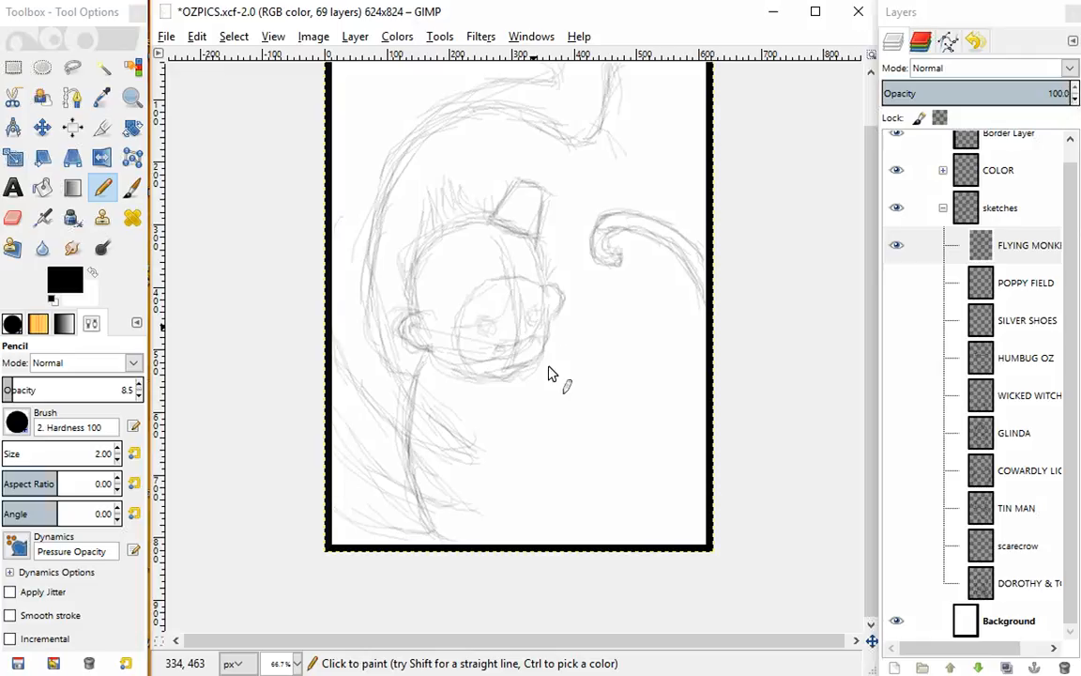
left_click_drag(549, 367, 565, 458)
mouse_move(552, 393)
left_mouse_down()
mouse_move(564, 458)
mouse_move(542, 533)
left_mouse_up()
left_click_drag(552, 362, 562, 525)
left_click_drag(503, 476, 568, 499)
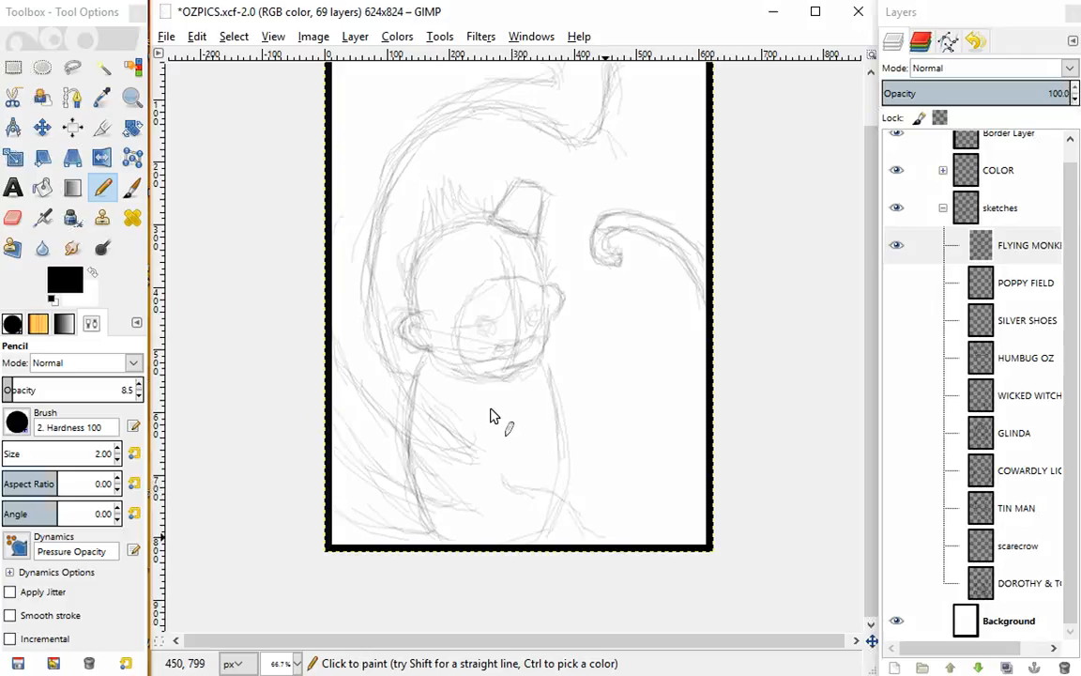
mouse_move(779, 340)
left_mouse_down()
mouse_move(794, 370)
mouse_move(774, 386)
left_mouse_up()
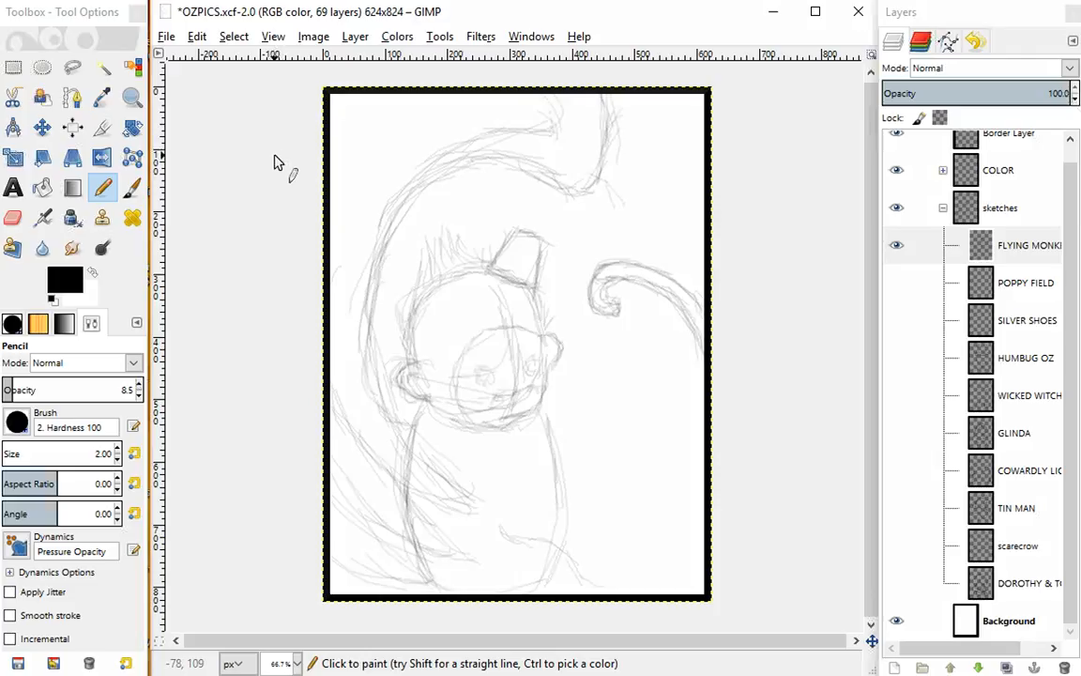
Clear the entire sketch from the FLYING MONKEY layer, remove the selection and keep that layer active
key("ctrl")
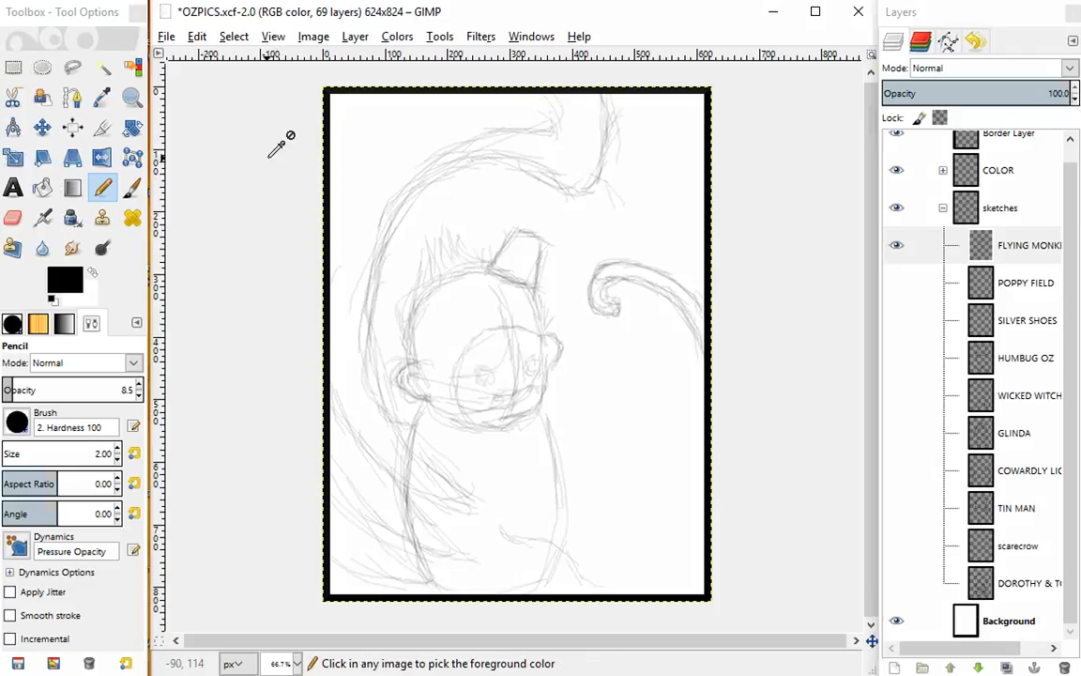
key("ctrl+a")
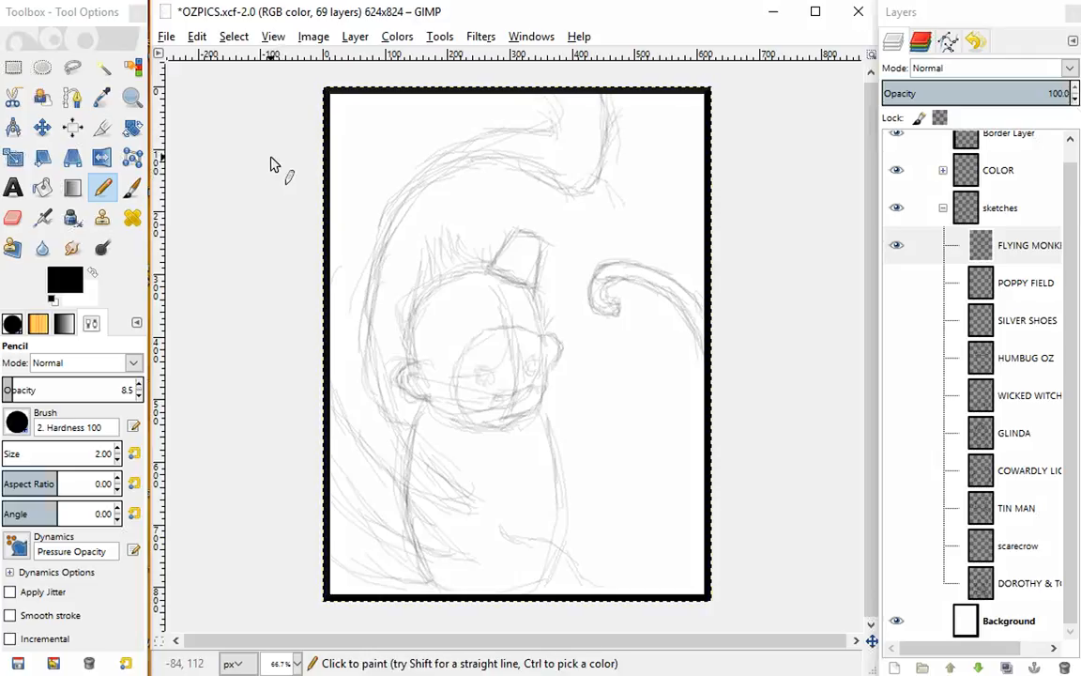
key("Delete")
key("ctrl+shift+a")
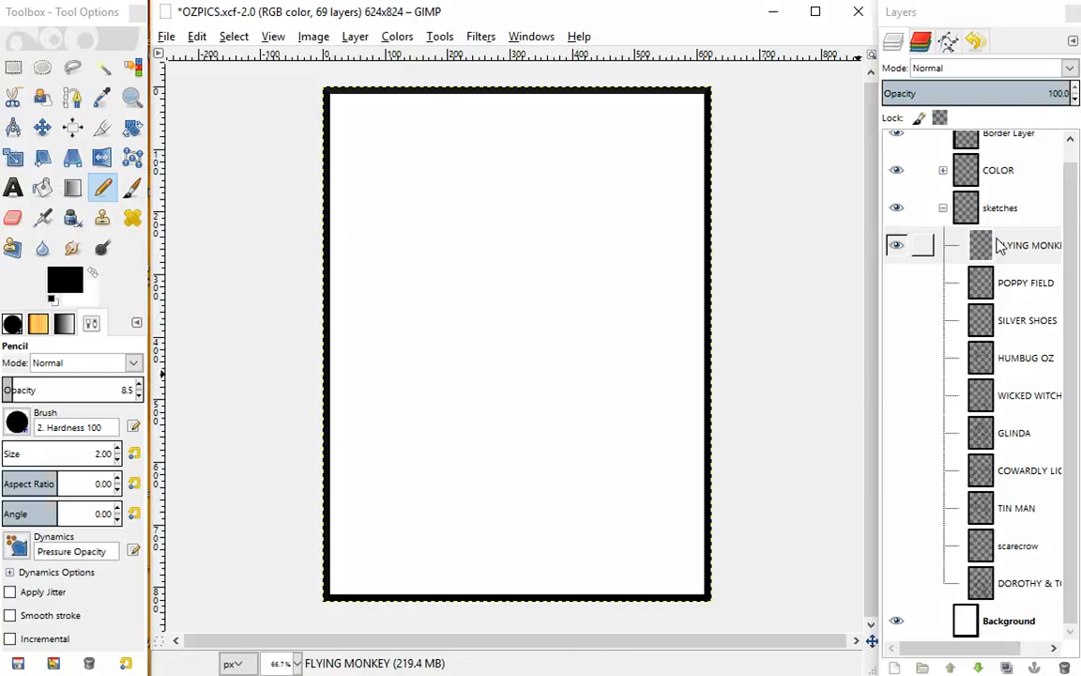
left_click(915, 245)
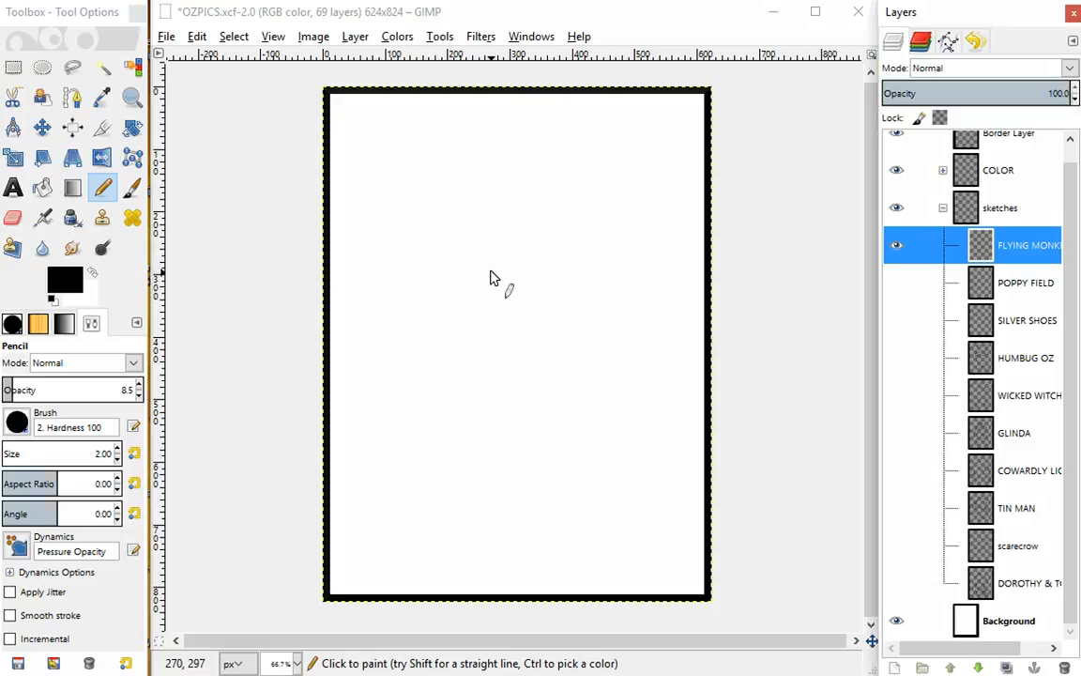
Sketch a rough round head in the middle of the page with two small eyes and nostrils
mouse_move(495, 233)
left_mouse_down()
mouse_move(449, 295)
mouse_move(452, 354)
mouse_move(515, 242)
mouse_move(558, 252)
mouse_move(605, 314)
mouse_move(599, 358)
mouse_move(500, 383)
left_mouse_up()
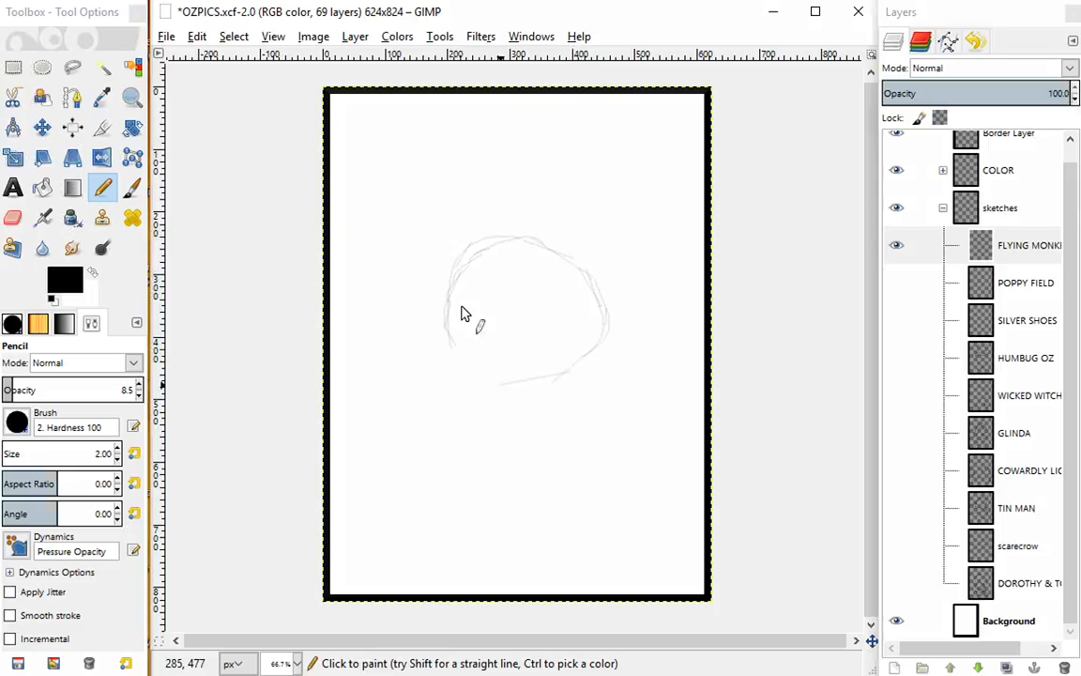
mouse_move(461, 313)
left_mouse_down()
mouse_move(466, 385)
mouse_move(494, 376)
mouse_move(491, 390)
mouse_move(598, 324)
mouse_move(574, 365)
mouse_move(588, 362)
mouse_move(598, 292)
mouse_move(573, 244)
mouse_move(603, 305)
mouse_move(580, 373)
mouse_move(542, 376)
mouse_move(520, 391)
mouse_move(468, 272)
mouse_move(468, 330)
mouse_move(490, 399)
mouse_move(470, 277)
mouse_move(506, 242)
mouse_move(557, 248)
mouse_move(601, 322)
left_mouse_up()
left_click_drag(538, 392, 508, 392)
mouse_move(447, 295)
left_mouse_down()
mouse_move(441, 329)
mouse_move(464, 391)
left_mouse_up()
left_click_drag(470, 388, 508, 403)
mouse_move(519, 330)
left_mouse_down()
mouse_move(536, 329)
mouse_move(530, 343)
mouse_move(459, 339)
mouse_move(466, 346)
left_mouse_up()
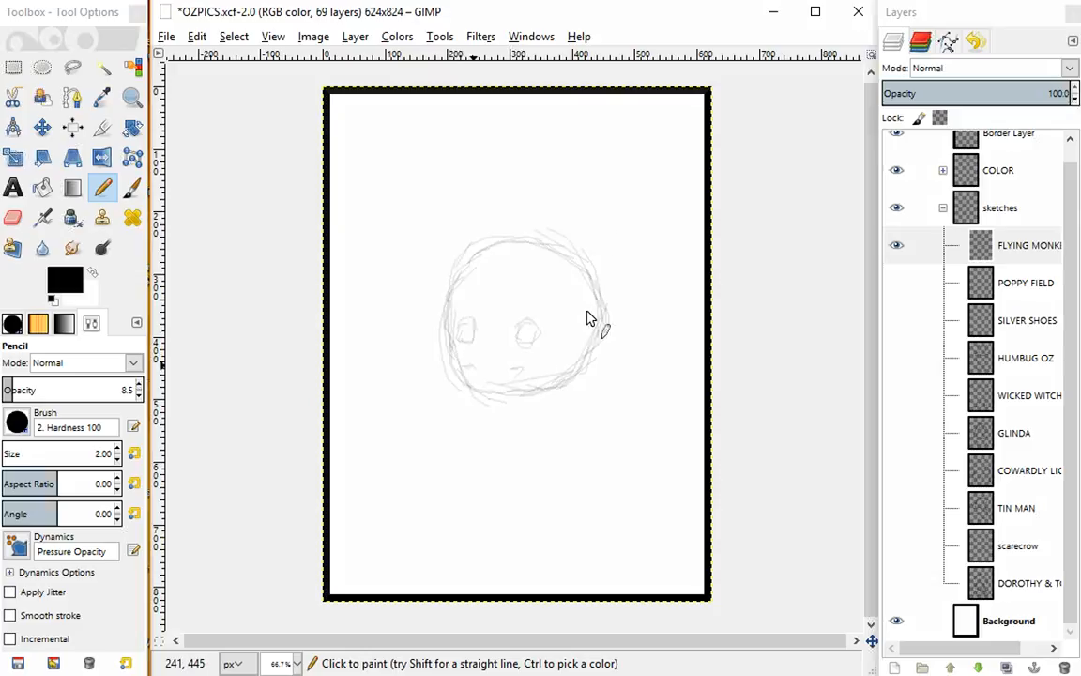
Sketch an ear on each side of the head and an inner face outline around the eyes
left_click_drag(599, 320, 603, 363)
mouse_move(608, 316)
left_mouse_down()
mouse_move(607, 346)
mouse_move(581, 364)
left_mouse_up()
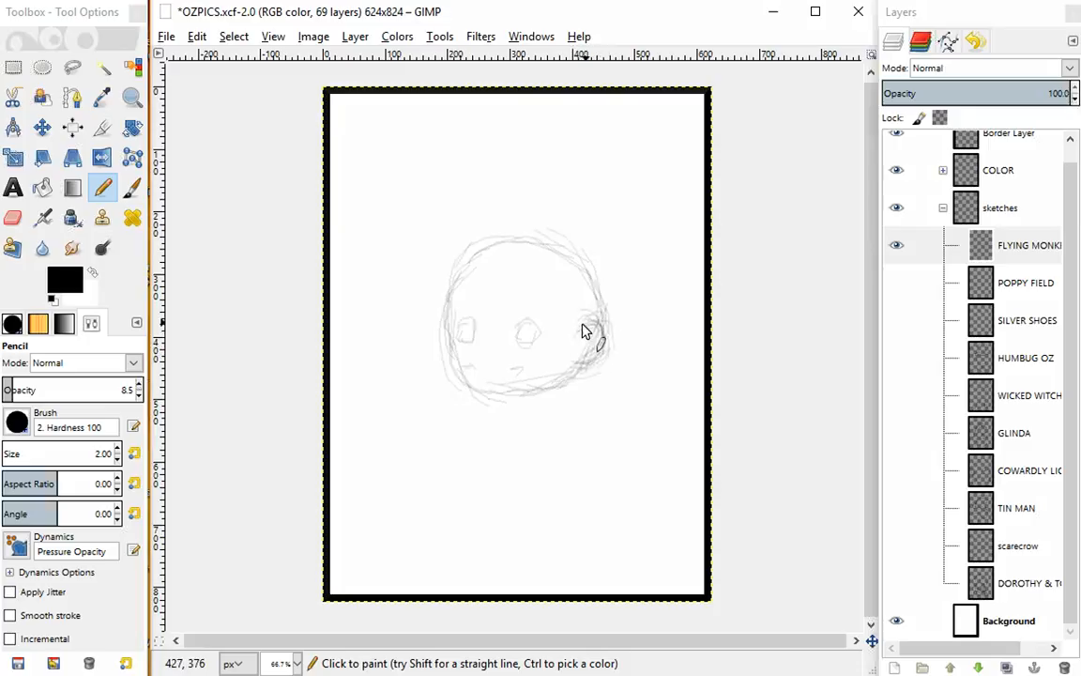
mouse_move(441, 310)
left_mouse_down()
mouse_move(485, 297)
mouse_move(462, 294)
mouse_move(531, 288)
mouse_move(563, 312)
mouse_move(557, 287)
mouse_move(578, 366)
left_mouse_up()
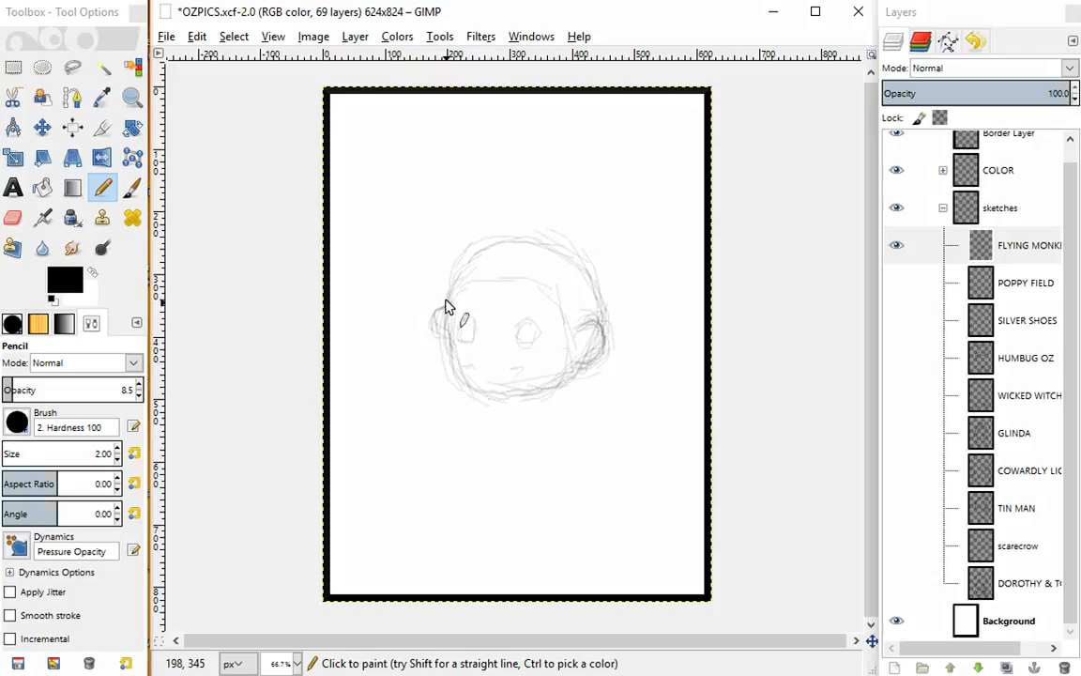
Sketch spiky fur around the top and right of the head and a small hat on its upper left
mouse_move(455, 256)
left_mouse_down()
mouse_move(511, 213)
mouse_move(513, 226)
mouse_move(548, 216)
mouse_move(582, 182)
mouse_move(584, 223)
left_mouse_up()
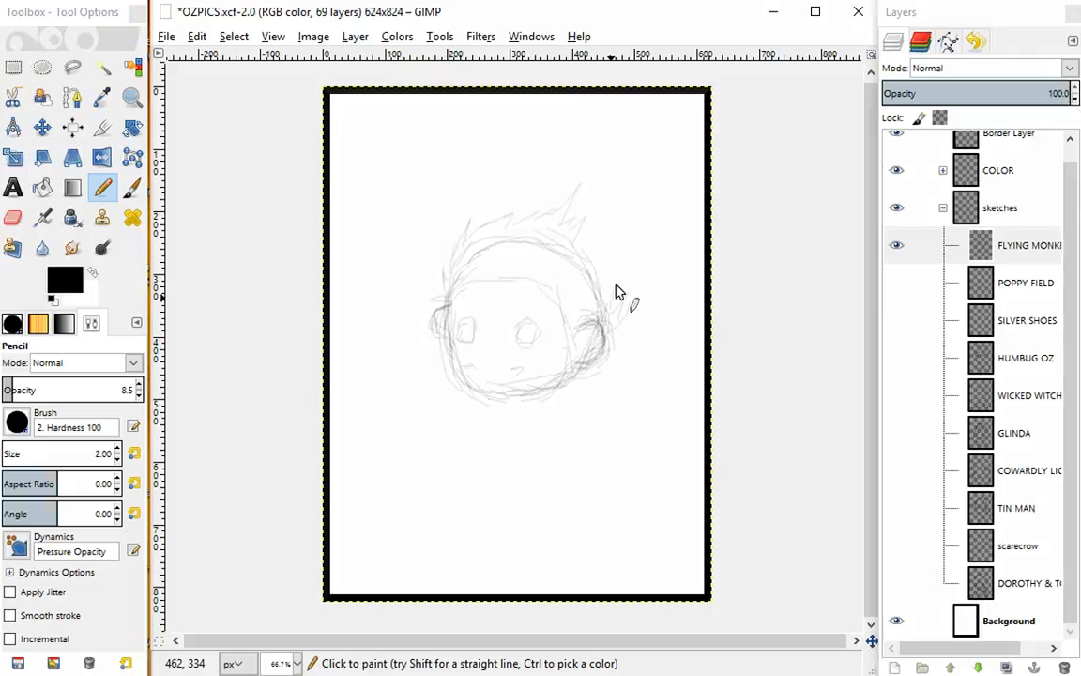
left_click_drag(616, 286, 599, 255)
mouse_move(443, 243)
left_mouse_down()
mouse_move(449, 273)
mouse_move(442, 229)
mouse_move(448, 275)
left_mouse_up()
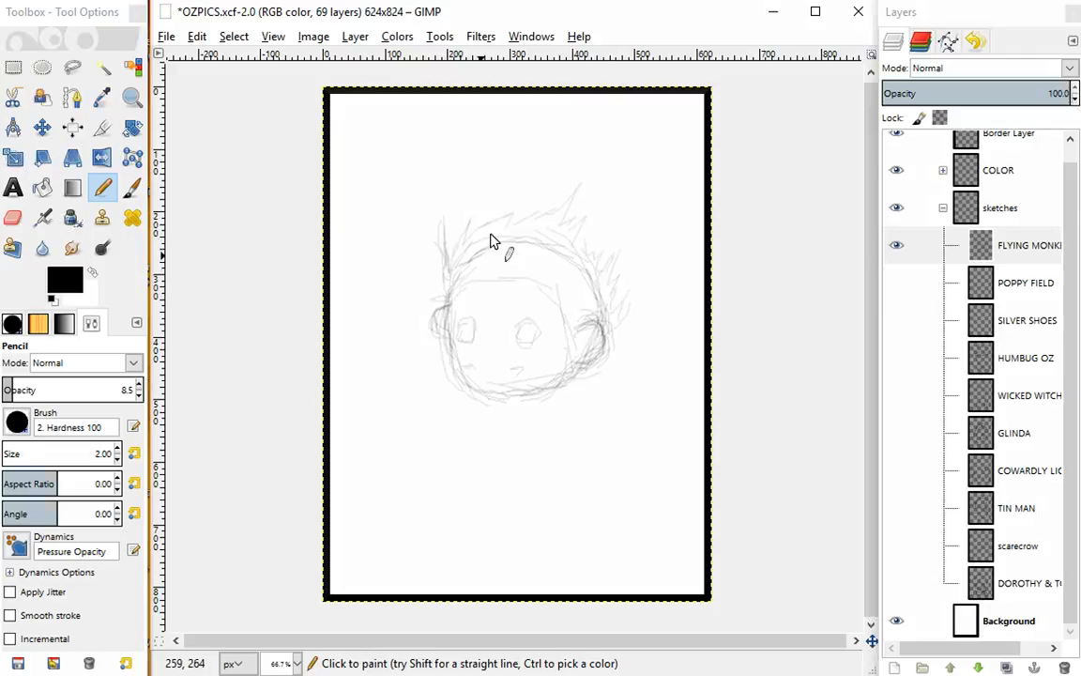
left_click_drag(472, 204, 487, 249)
left_click_drag(441, 211, 445, 267)
left_click_drag(446, 265, 486, 248)
mouse_move(486, 249)
left_mouse_down()
mouse_move(478, 206)
mouse_move(488, 265)
left_mouse_up()
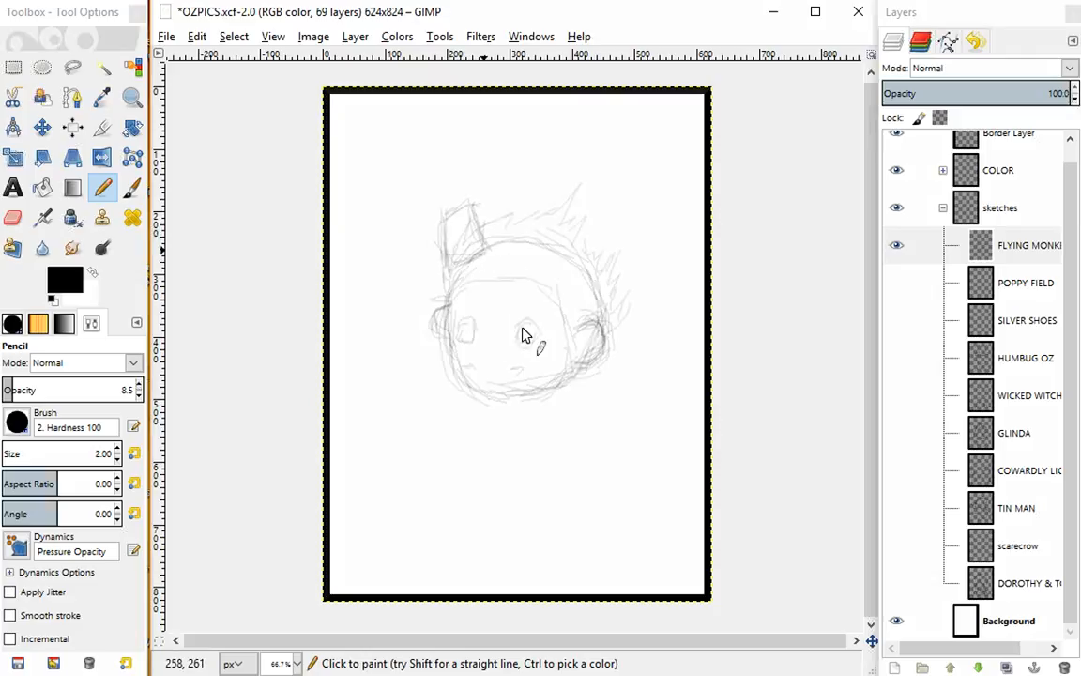
Set the pencil opacity to 12 and define the right eye, nostrils, mouth line and rounded chin
mouse_move(523, 335)
left_mouse_down()
mouse_move(531, 331)
mouse_move(531, 346)
left_mouse_up()
left_click(21, 390)
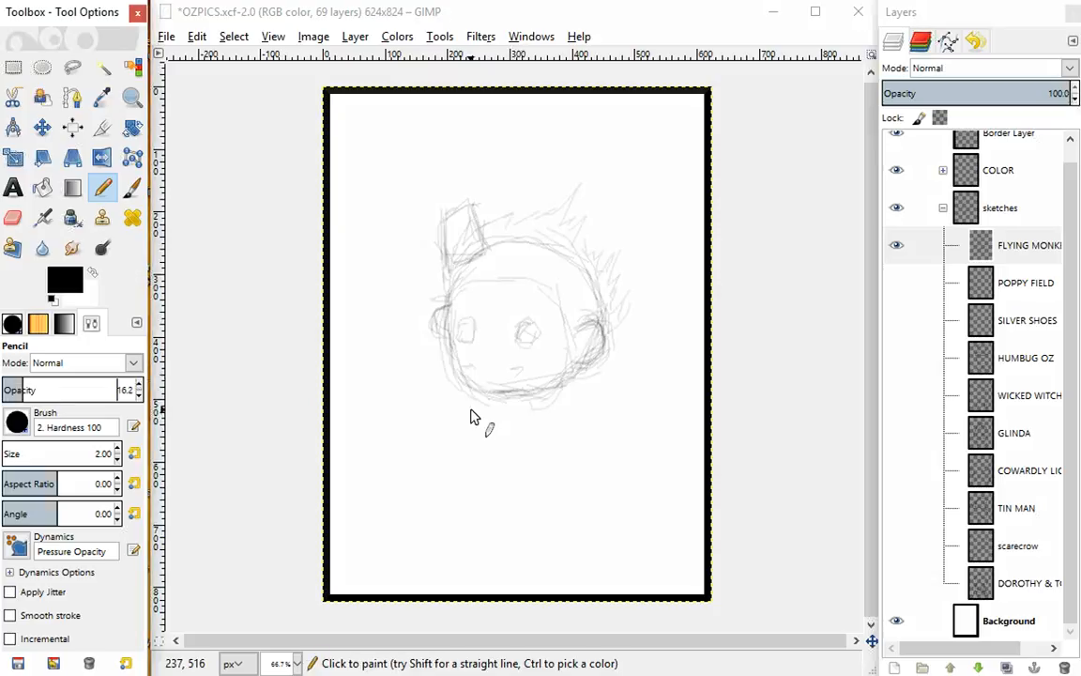
mouse_move(498, 398)
left_mouse_down()
mouse_move(473, 398)
mouse_move(525, 390)
mouse_move(513, 369)
mouse_move(476, 367)
left_mouse_up()
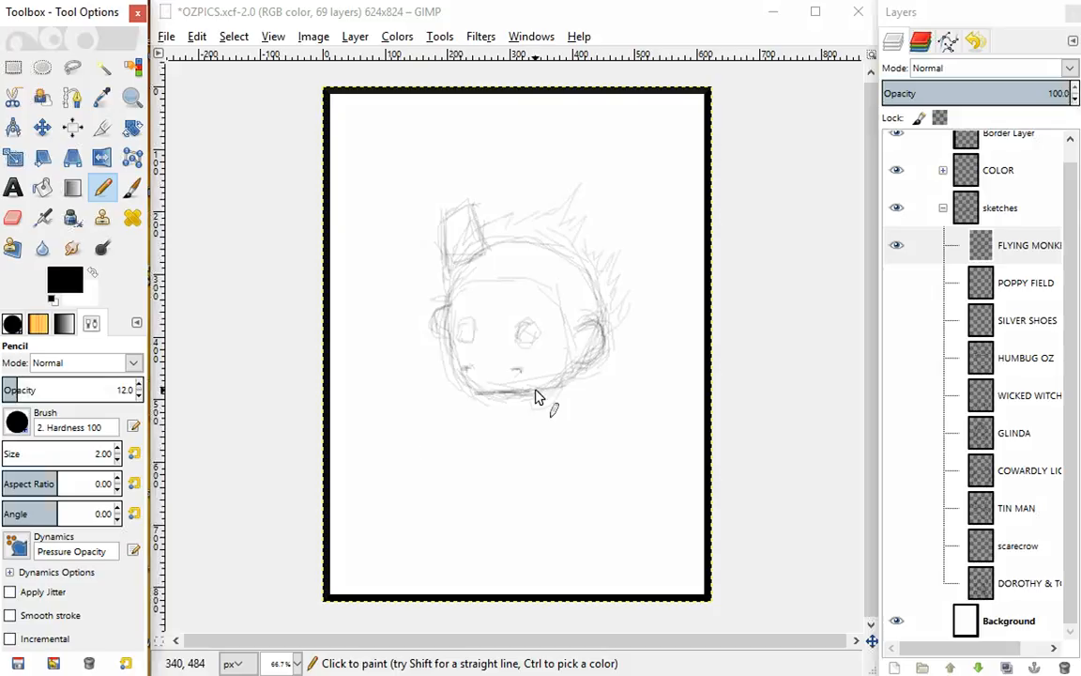
left_click_drag(452, 358, 490, 410)
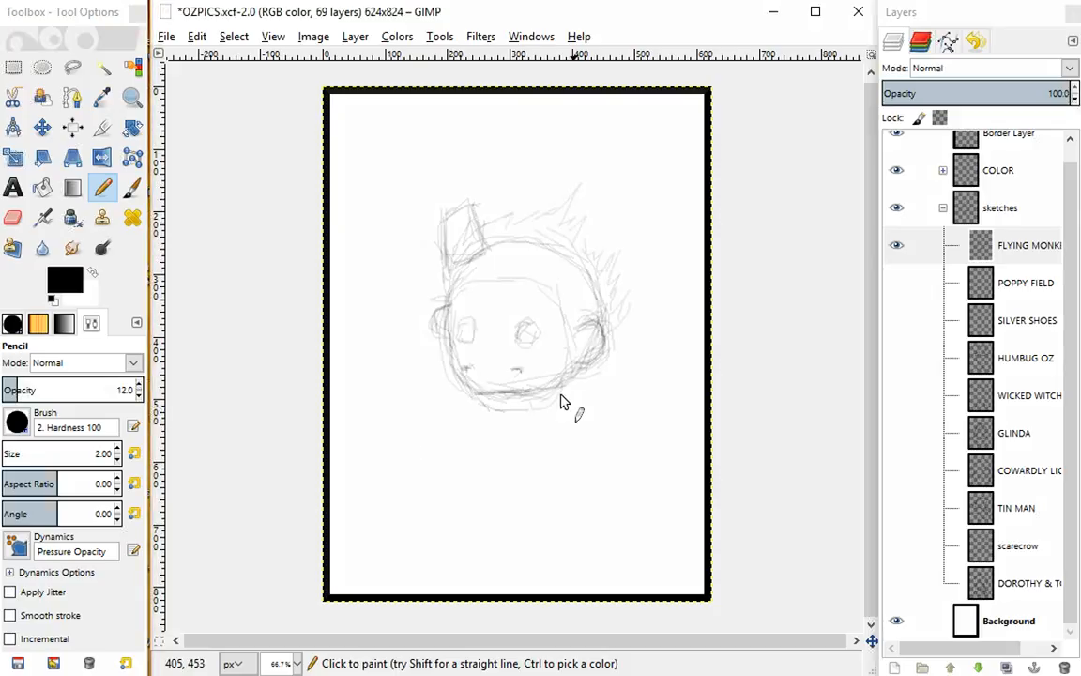
mouse_move(468, 389)
left_mouse_down()
mouse_move(543, 410)
mouse_move(531, 410)
mouse_move(591, 377)
mouse_move(583, 369)
mouse_move(573, 411)
left_mouse_up()
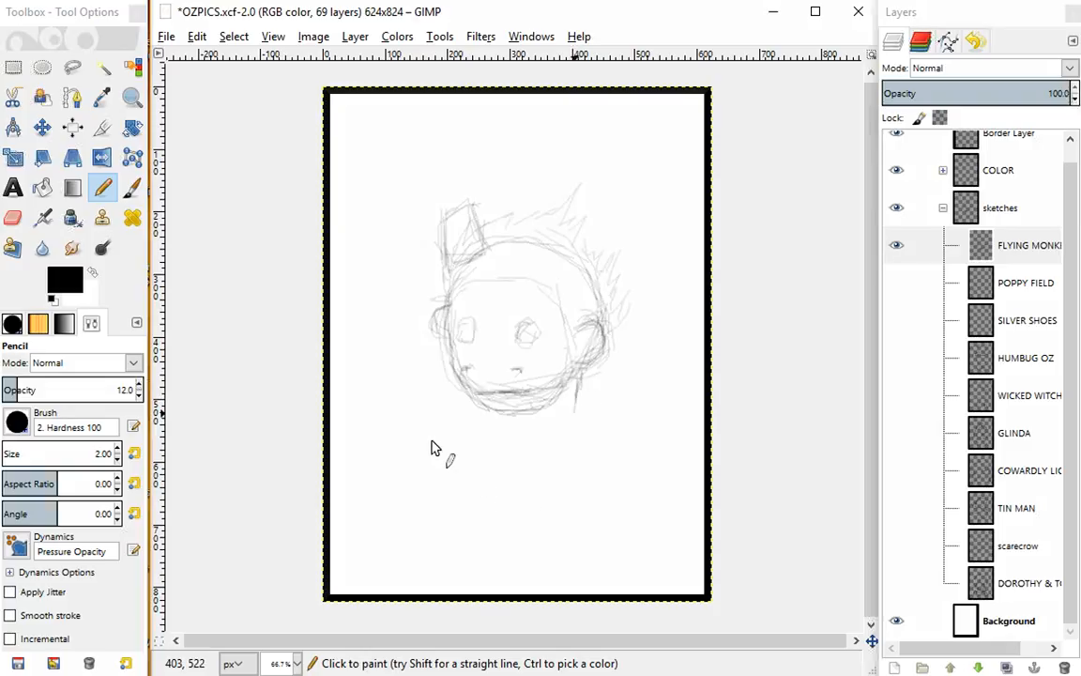
Try a body stroke below the head's left side and undo it
mouse_move(428, 444)
left_mouse_down()
mouse_move(401, 485)
mouse_move(436, 461)
mouse_move(419, 479)
left_mouse_up()
key("ctrl")
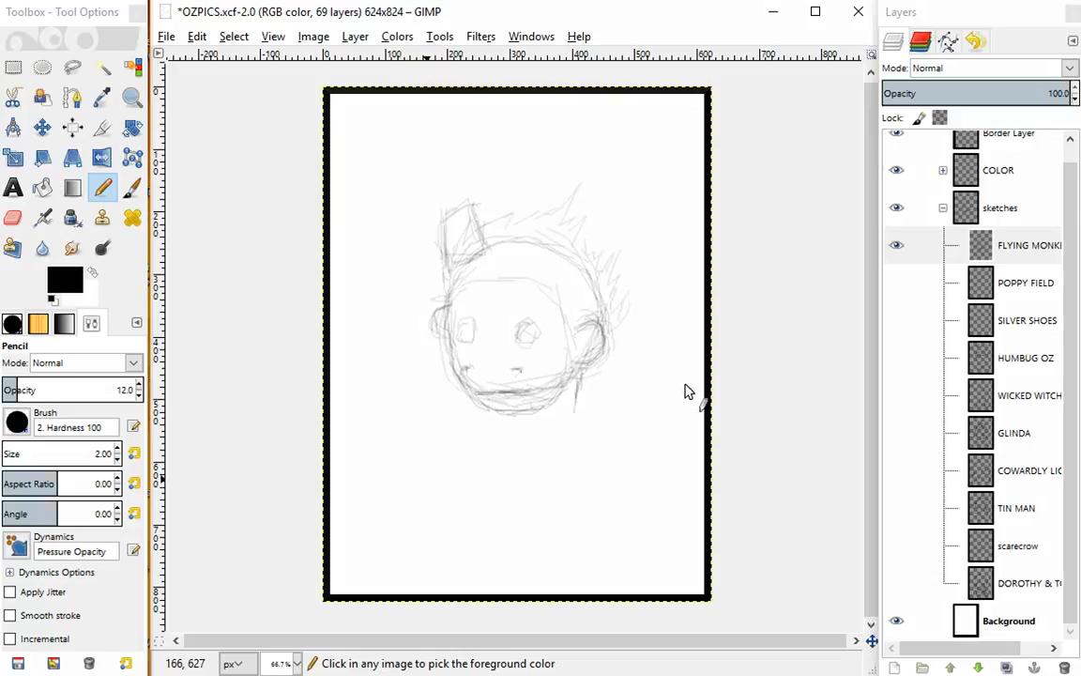
left_click_drag(610, 404, 614, 335)
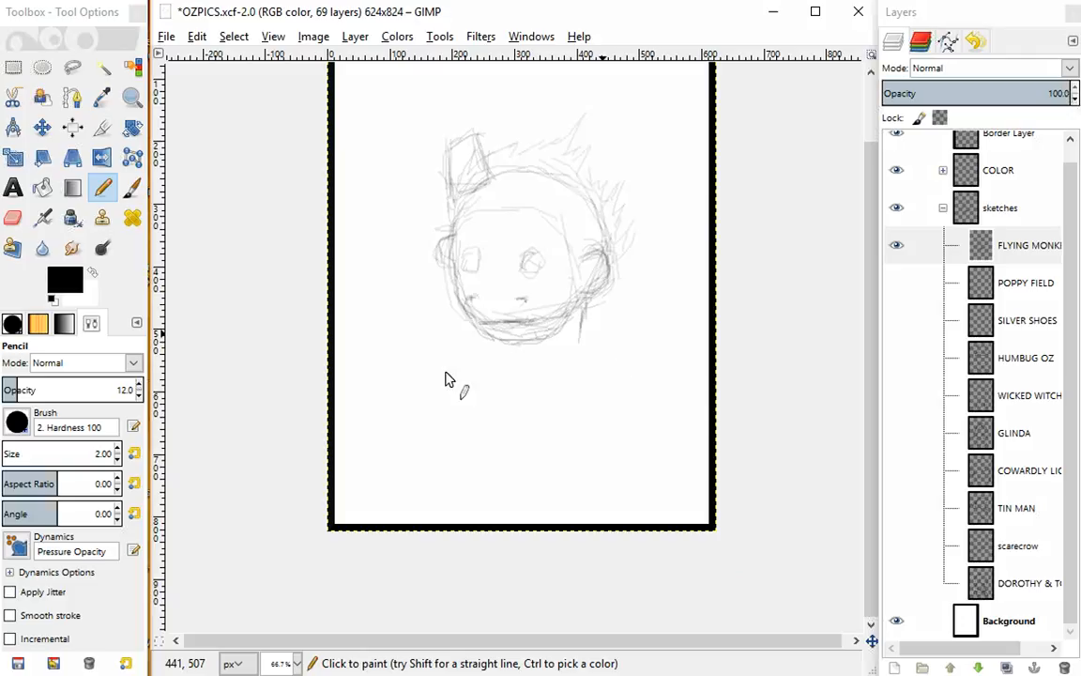
left_click_drag(614, 329, 608, 367)
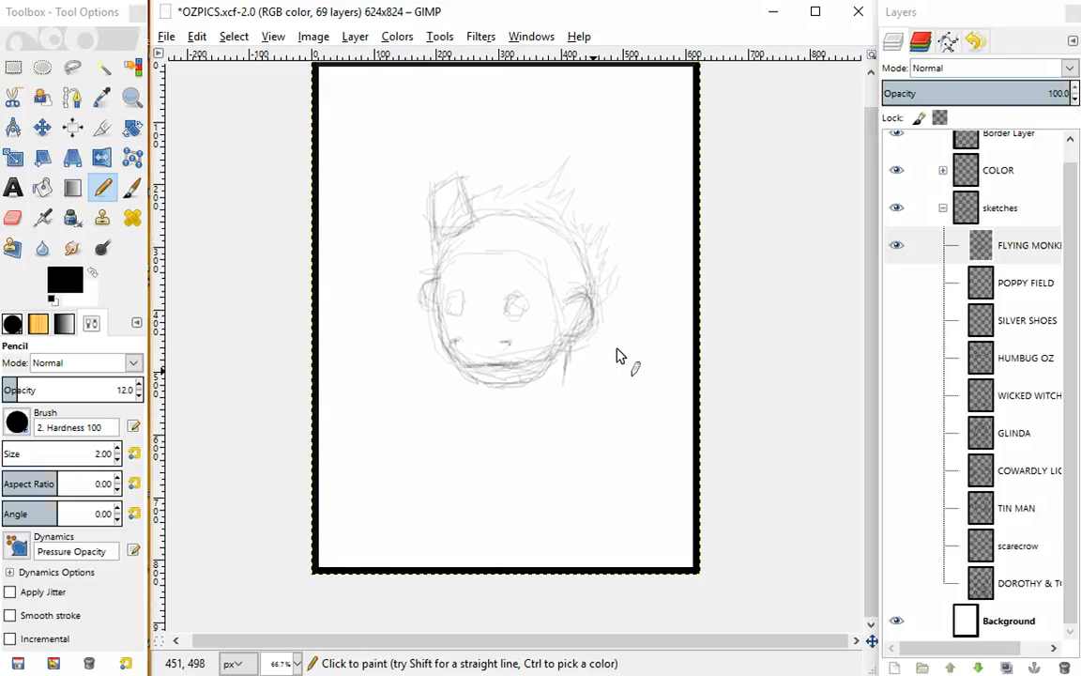
Clear the second head sketch from the FLYING MONKEY layer, deselect and make the layer active for drawing again
key("ctrl+z")
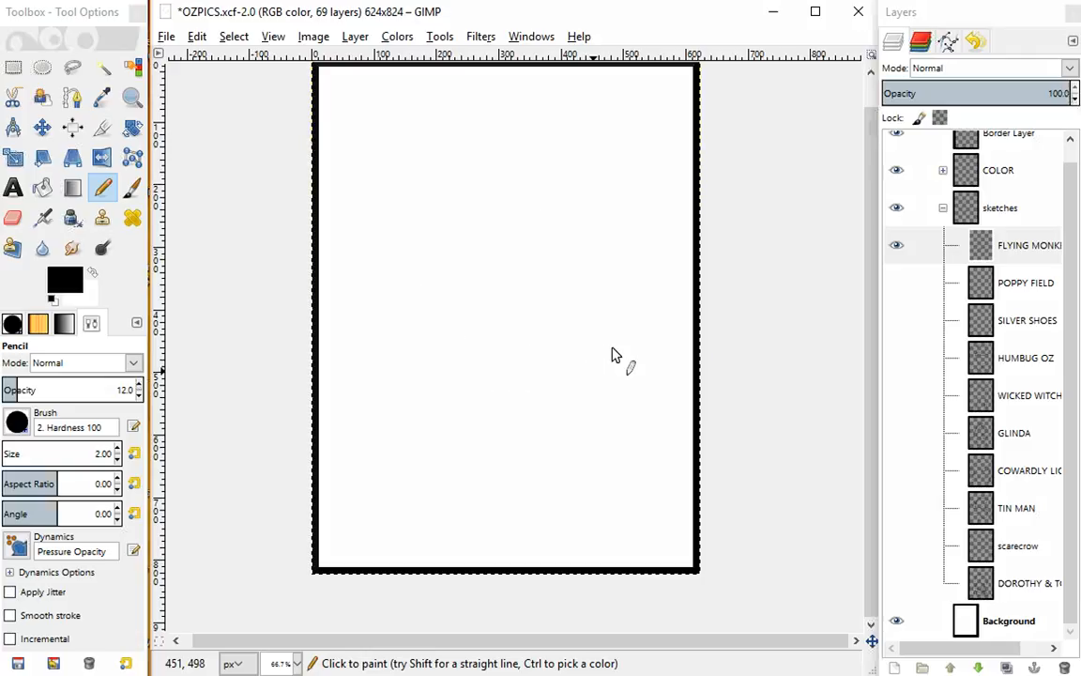
key("ctrl")
mouse_move(605, 326)
left_mouse_down()
mouse_move(628, 339)
mouse_move(618, 347)
left_mouse_up()
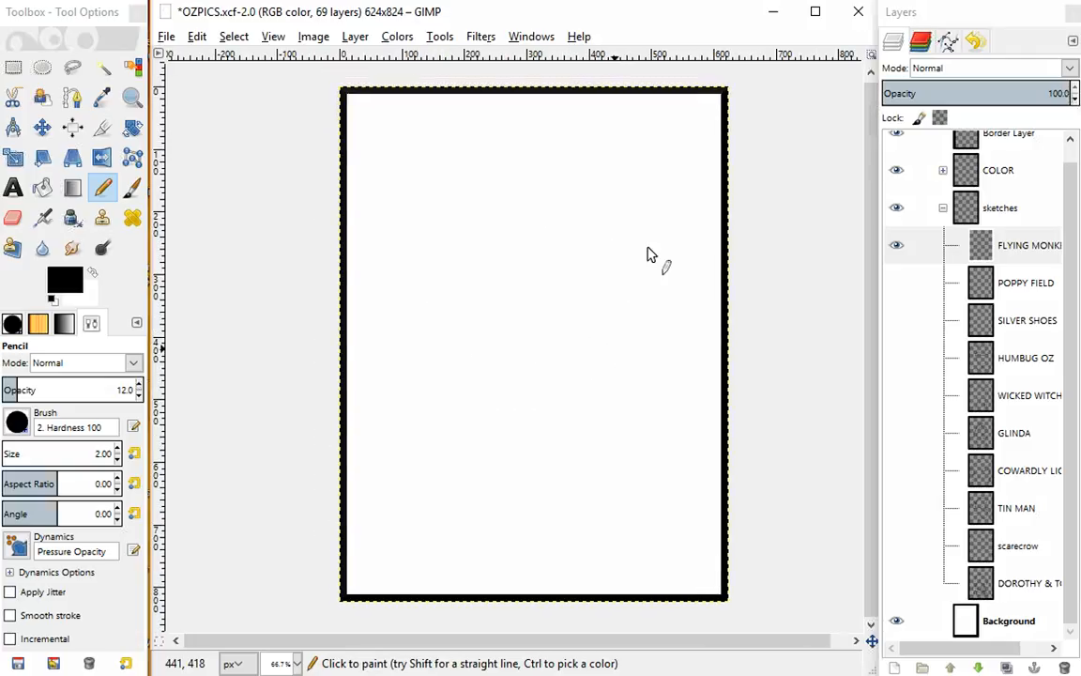
left_click(906, 246)
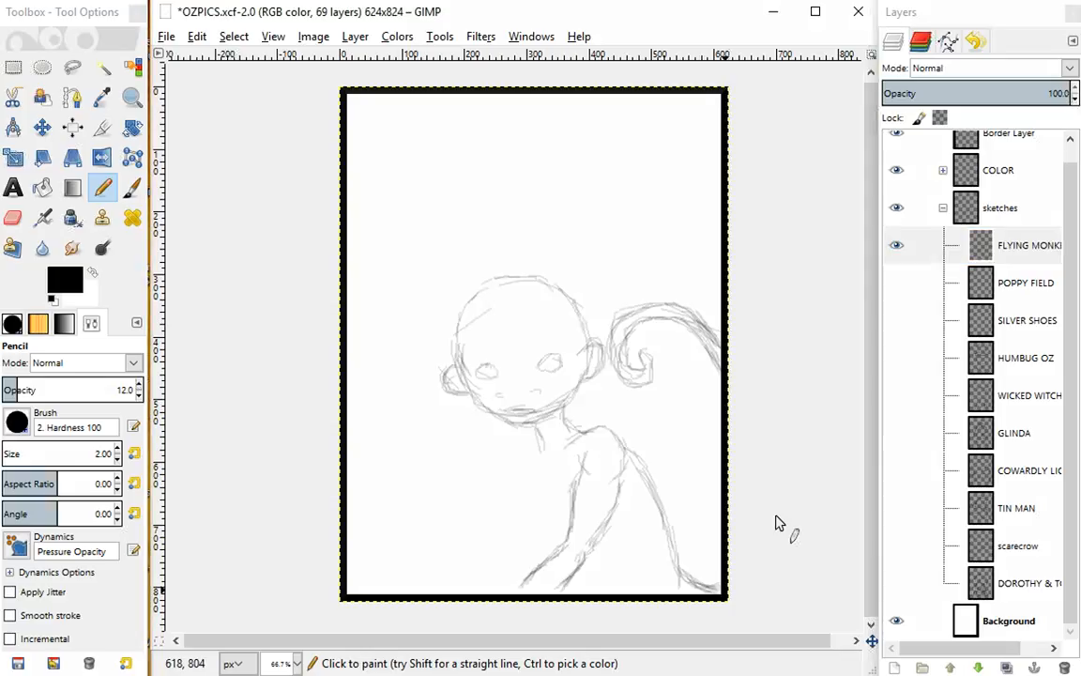
Sketch the neck's left side, the left shoulder and upper arm, and a curved chest line beside it
key("ctrl")
left_click_drag(521, 463, 500, 536)
left_click_drag(523, 494, 542, 523)
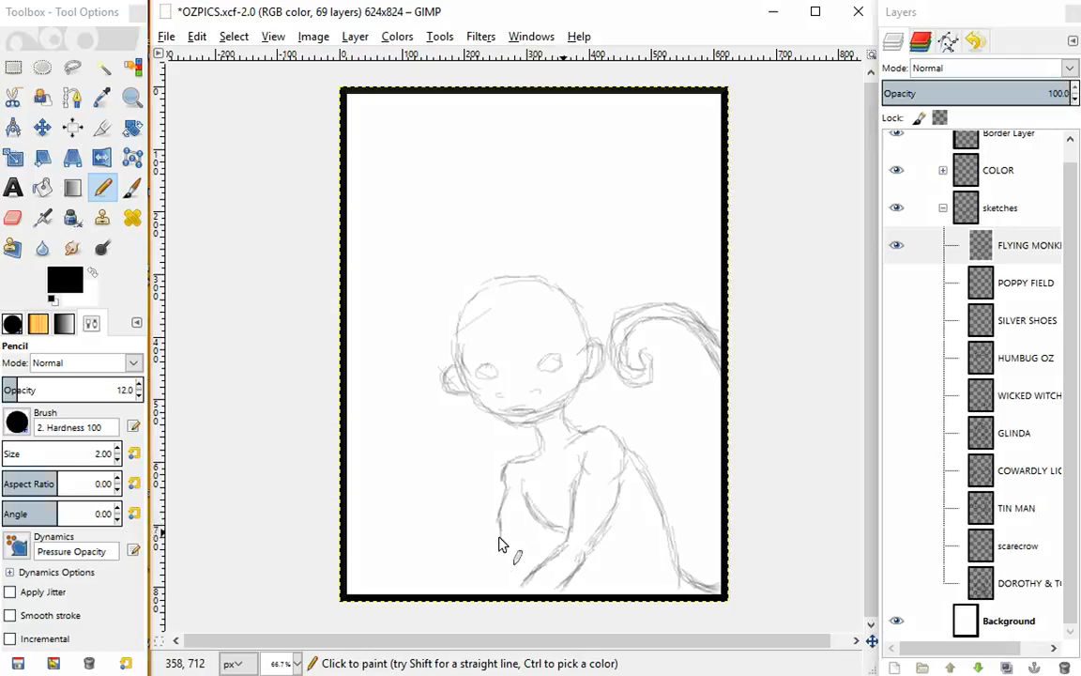
Try a long left forearm reaching from the elbow to the lower-left part of the bordered page
left_click_drag(496, 543, 462, 558)
left_click_drag(410, 590, 492, 546)
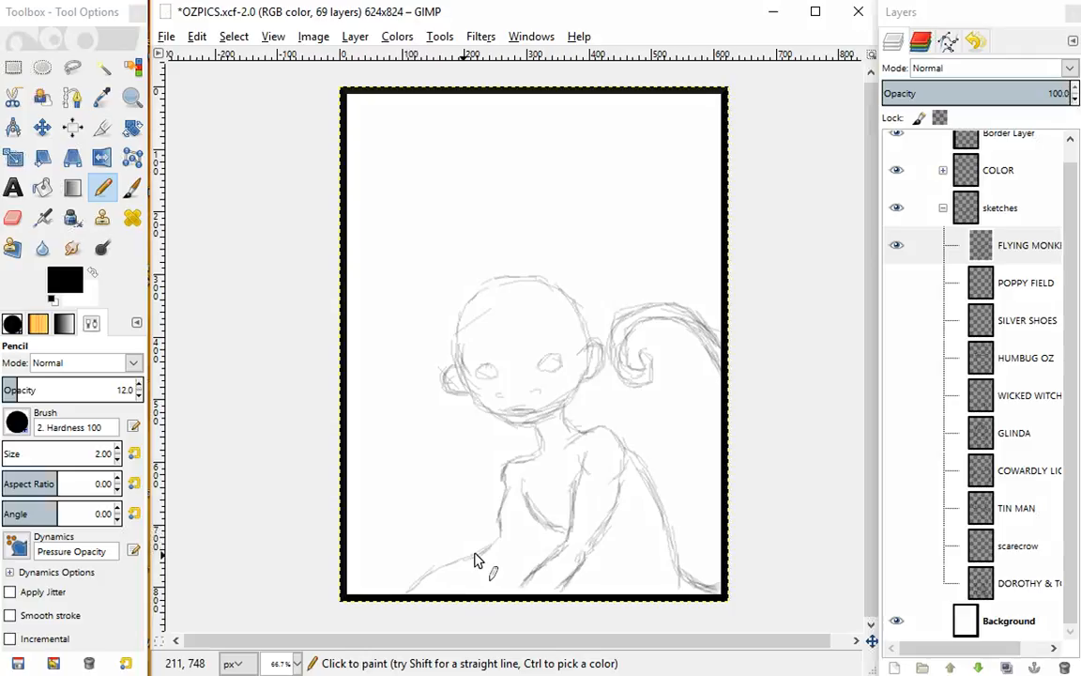
mouse_move(413, 586)
left_mouse_down()
mouse_move(493, 541)
mouse_move(404, 585)
left_mouse_up()
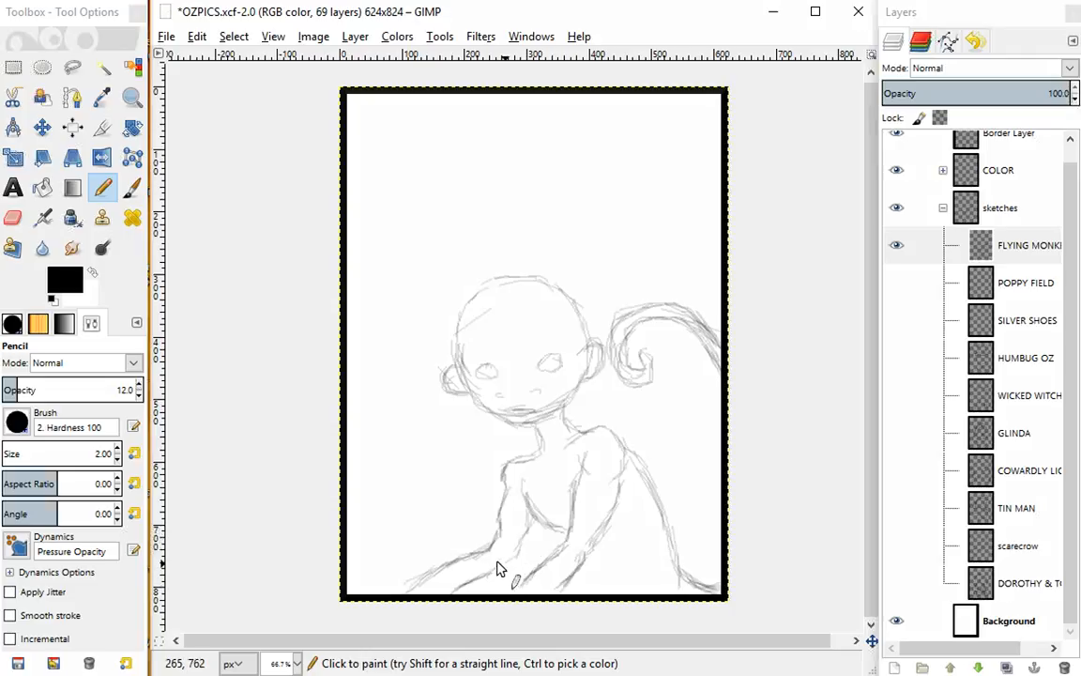
Clear the left forearm strokes with a rectangular selection of about 260 × 108 px and deselect
left_click(15, 64)
left_click(383, 560)
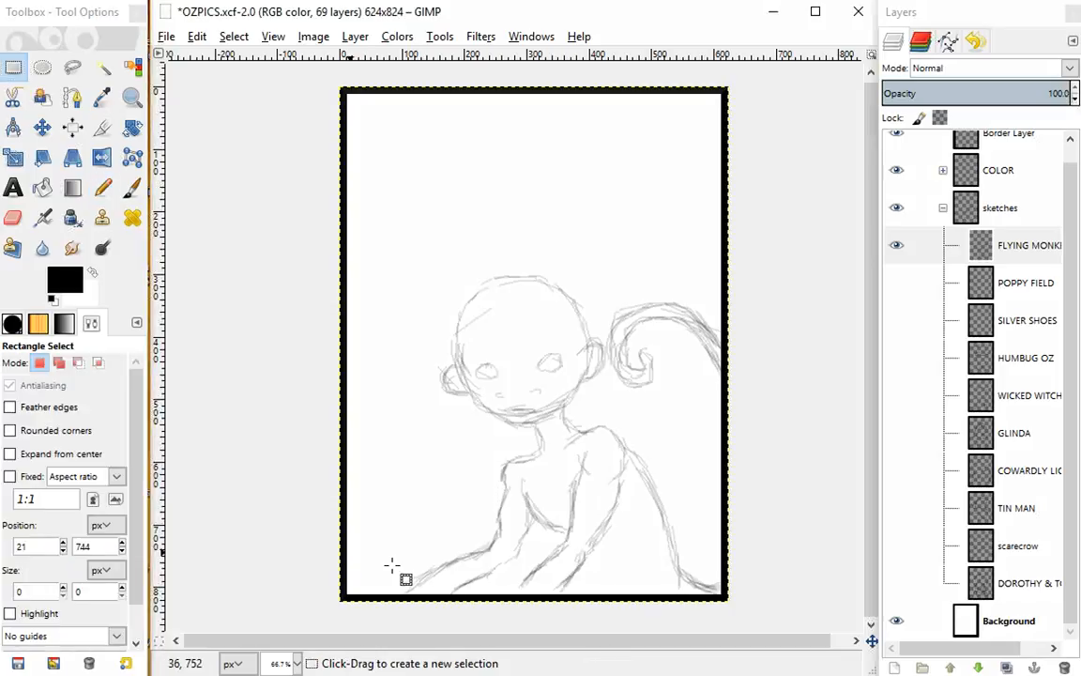
left_click_drag(392, 565, 514, 616)
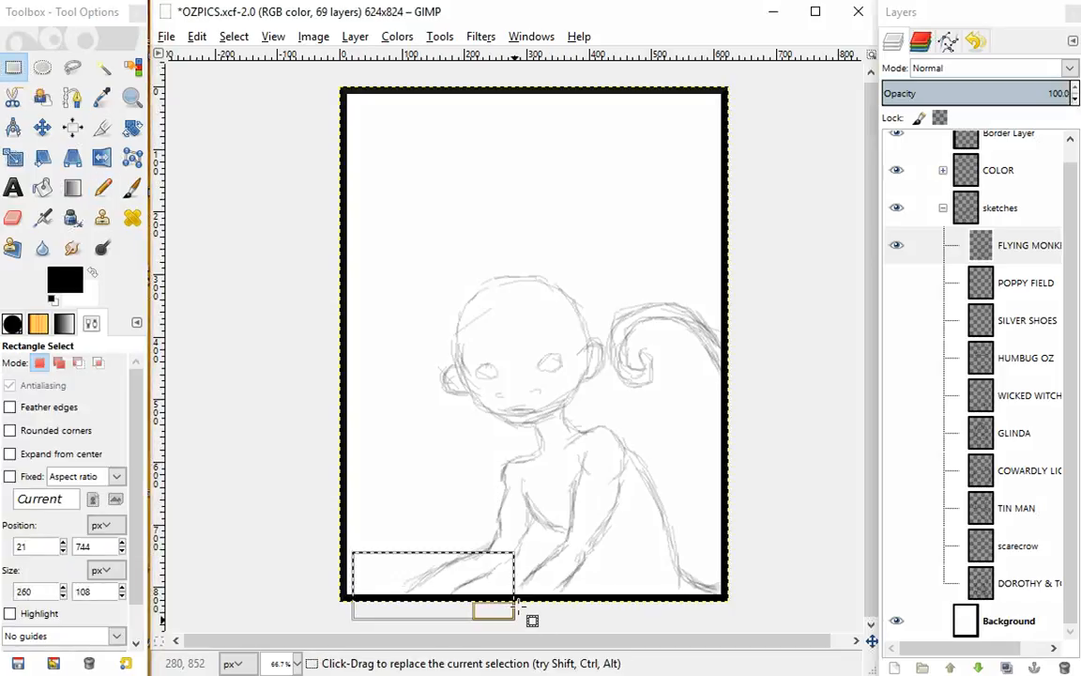
key("Delete")
key("ctrl+shift+a")
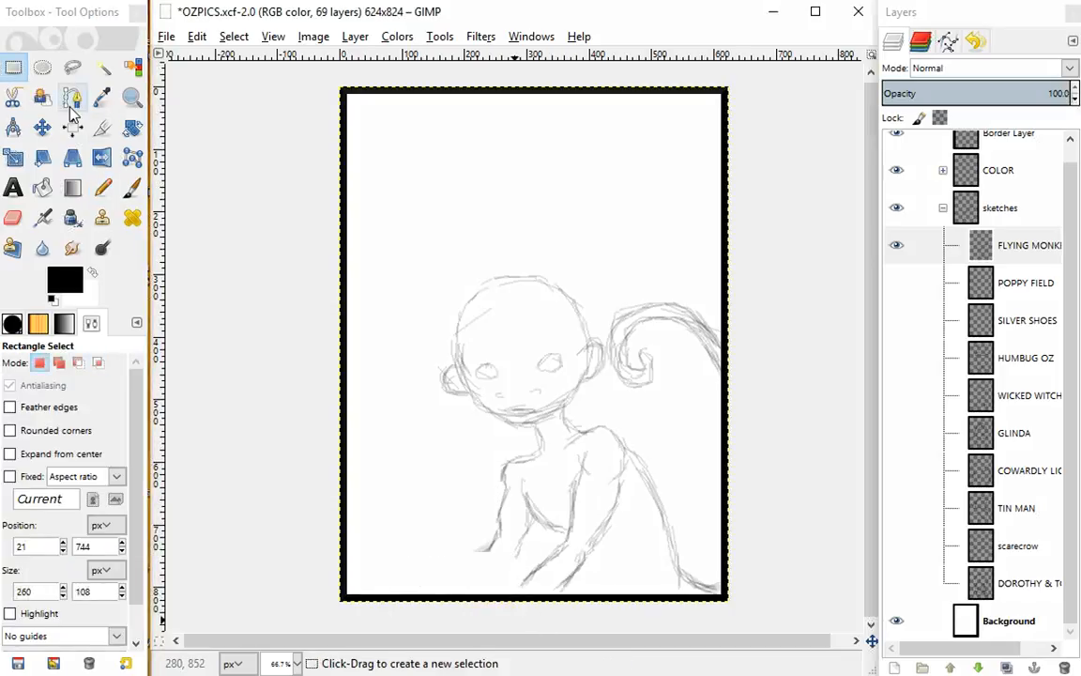
Redraw the left forearm in pencil, running at a steeper angle from the elbow to the bottom border
left_click(102, 186)
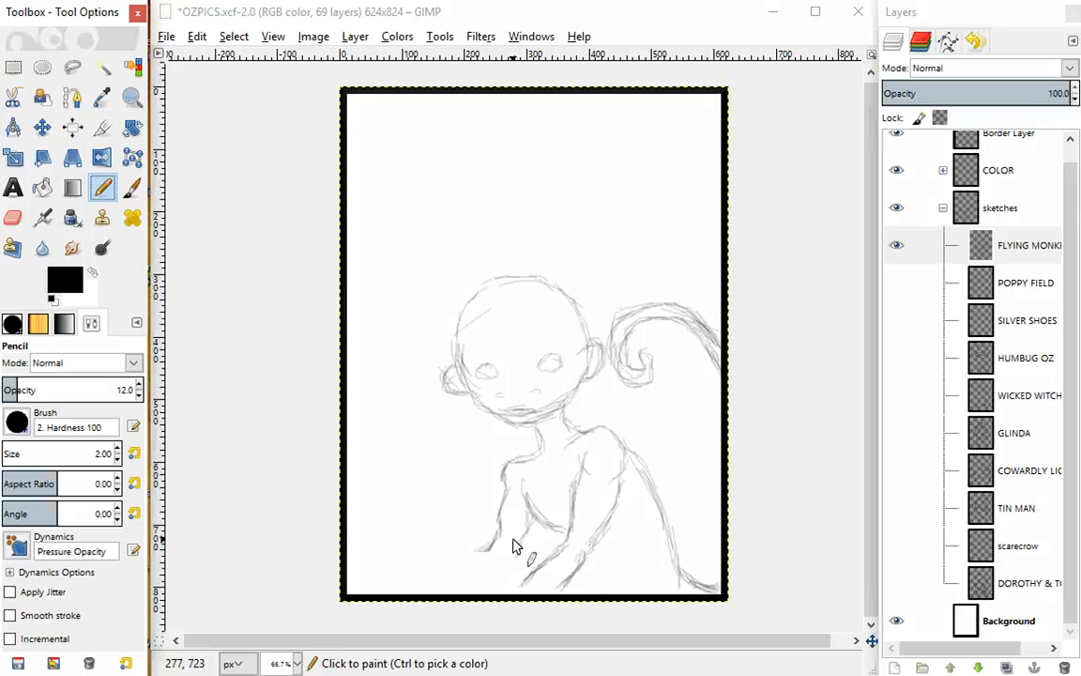
mouse_move(518, 558)
left_mouse_down()
mouse_move(530, 531)
mouse_move(524, 543)
mouse_move(501, 510)
mouse_move(489, 550)
left_mouse_up()
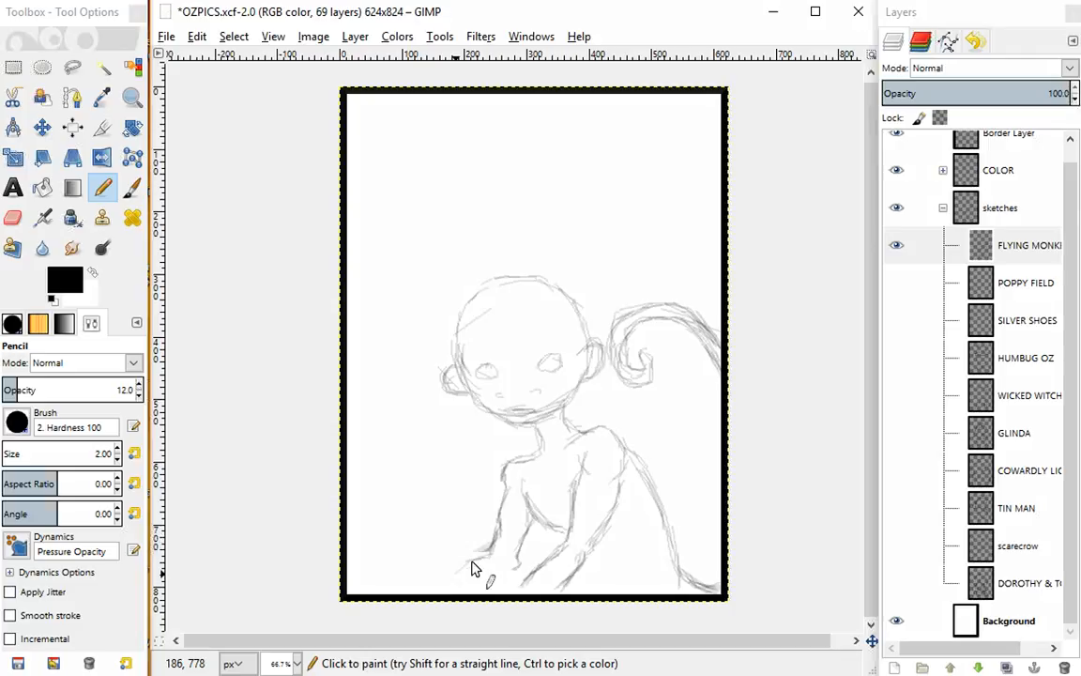
left_click_drag(466, 570, 432, 590)
mouse_move(501, 573)
left_mouse_down()
mouse_move(437, 591)
mouse_move(464, 571)
mouse_move(504, 574)
left_mouse_up()
Sketch short leg strokes beside the right forearm and reinforce the curve of the back
left_click_drag(595, 540, 608, 570)
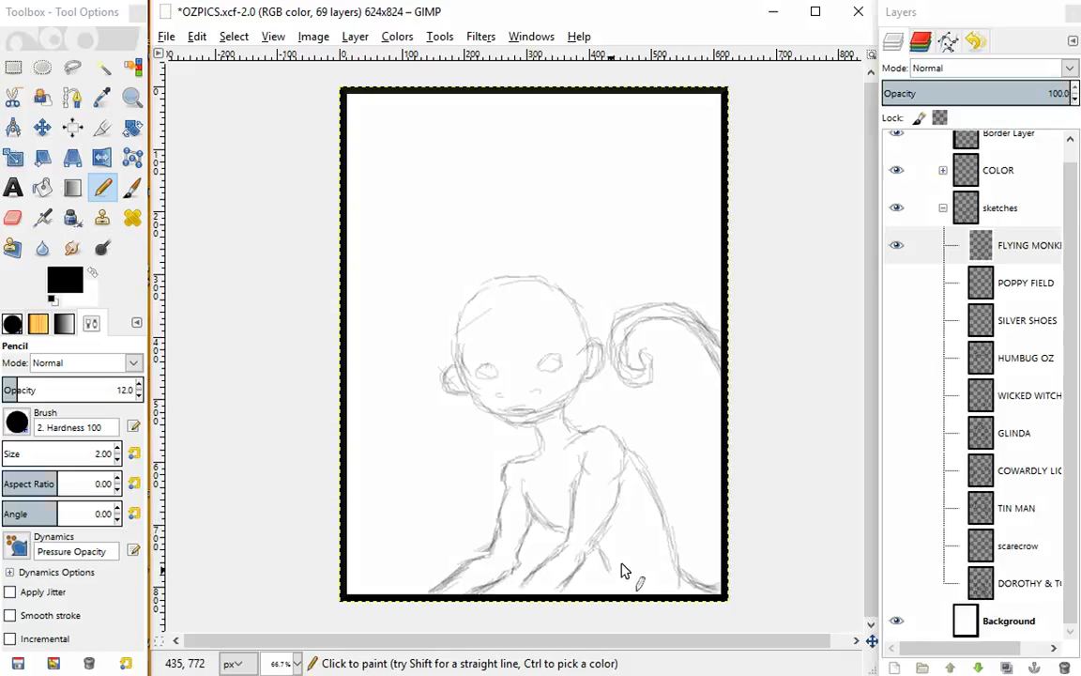
left_click_drag(609, 586, 629, 569)
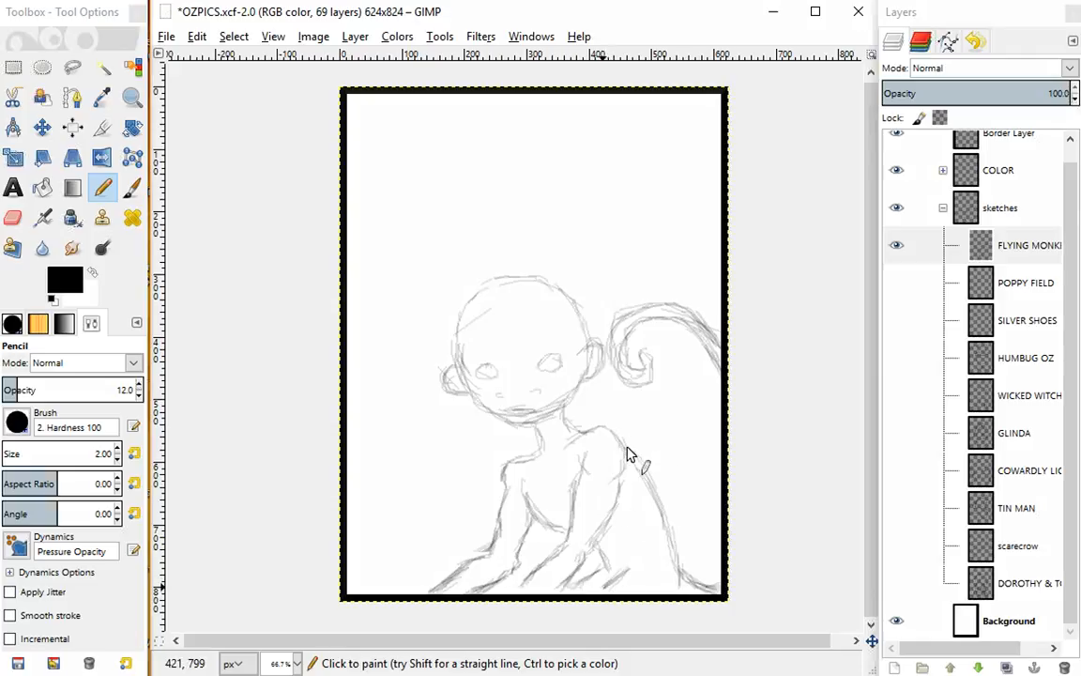
mouse_move(627, 447)
left_mouse_down()
mouse_move(659, 479)
mouse_move(674, 539)
left_mouse_up()
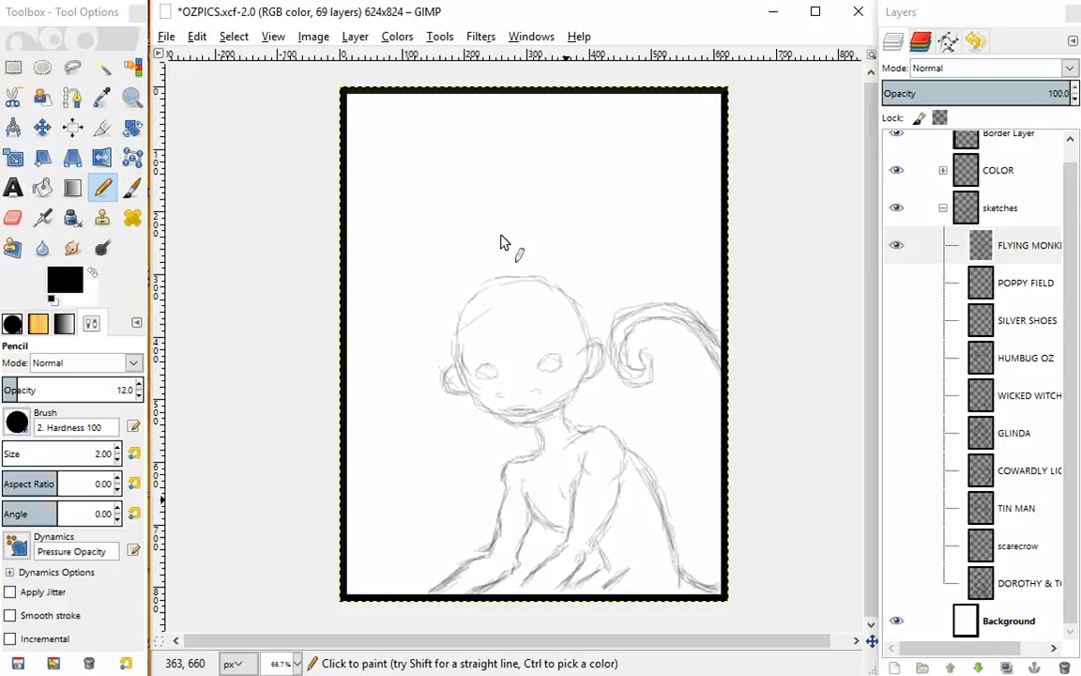
Sketch the right wing's outline from the shoulder up around the head and out to the right border
left_click_drag(612, 423, 626, 367)
mouse_move(508, 249)
left_mouse_down()
mouse_move(581, 275)
mouse_move(570, 264)
mouse_move(606, 293)
left_mouse_up()
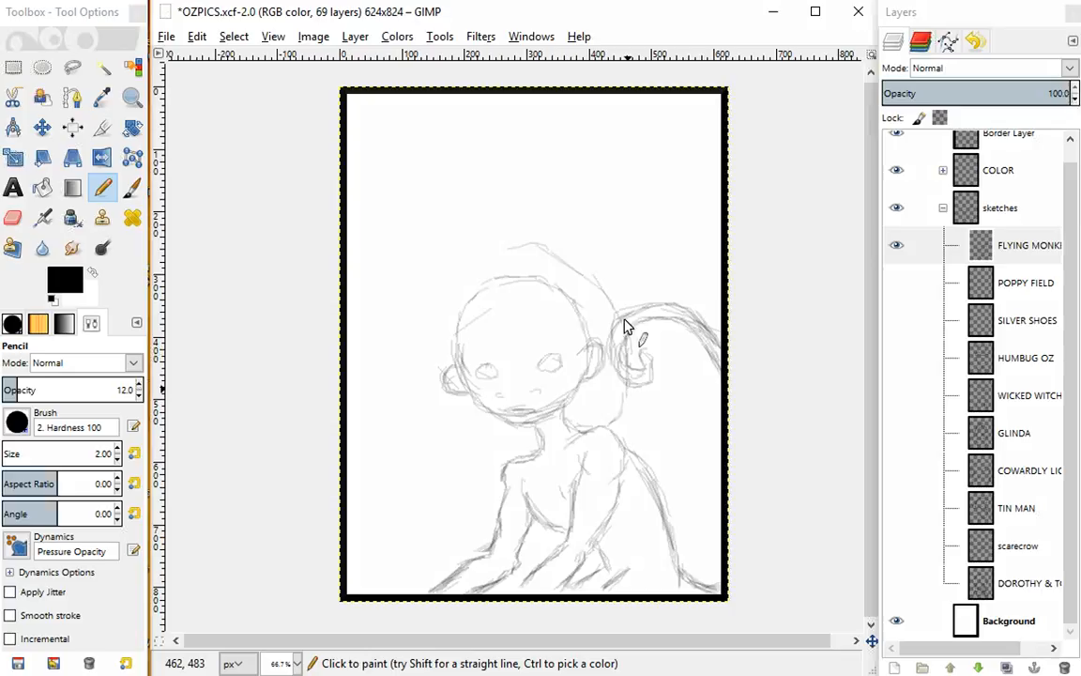
mouse_move(516, 244)
left_mouse_down()
mouse_move(524, 200)
mouse_move(510, 244)
mouse_move(513, 205)
mouse_move(559, 186)
left_mouse_up()
left_click_drag(737, 148, 573, 159)
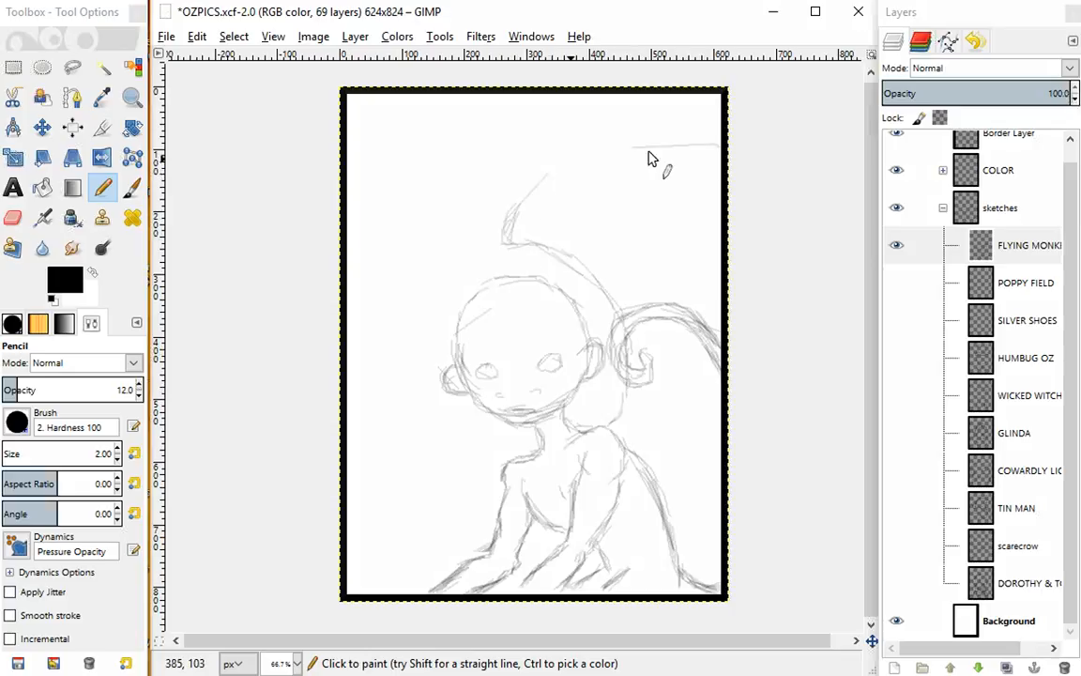
mouse_move(722, 139)
left_mouse_down()
mouse_move(548, 177)
mouse_move(517, 205)
left_mouse_up()
Sketch the left wing's leading edge from the left border down around the head to below the chin
mouse_move(370, 173)
left_mouse_down()
mouse_move(424, 223)
mouse_move(439, 302)
mouse_move(427, 362)
mouse_move(475, 425)
left_mouse_up()
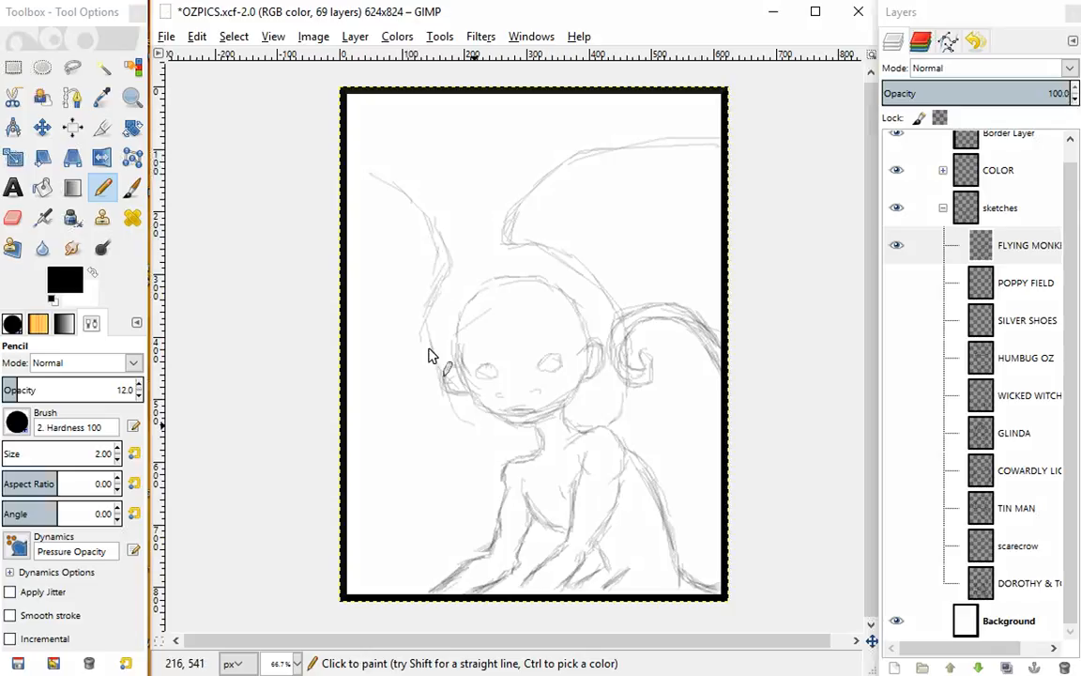
mouse_move(428, 326)
left_mouse_down()
mouse_move(511, 443)
mouse_move(484, 418)
mouse_move(516, 450)
mouse_move(534, 450)
mouse_move(446, 420)
left_mouse_up()
mouse_move(432, 316)
left_mouse_down()
mouse_move(426, 363)
mouse_move(462, 419)
left_mouse_up()
left_click_drag(414, 298, 442, 395)
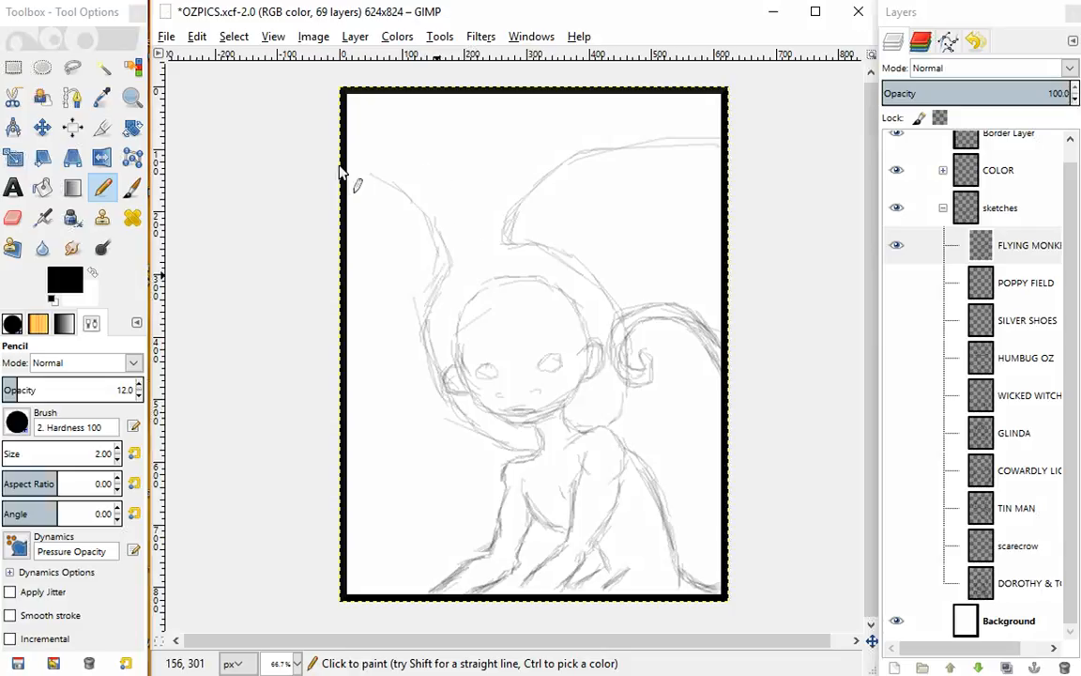
mouse_move(344, 166)
left_mouse_down()
mouse_move(404, 189)
mouse_move(445, 241)
mouse_move(426, 316)
left_mouse_up()
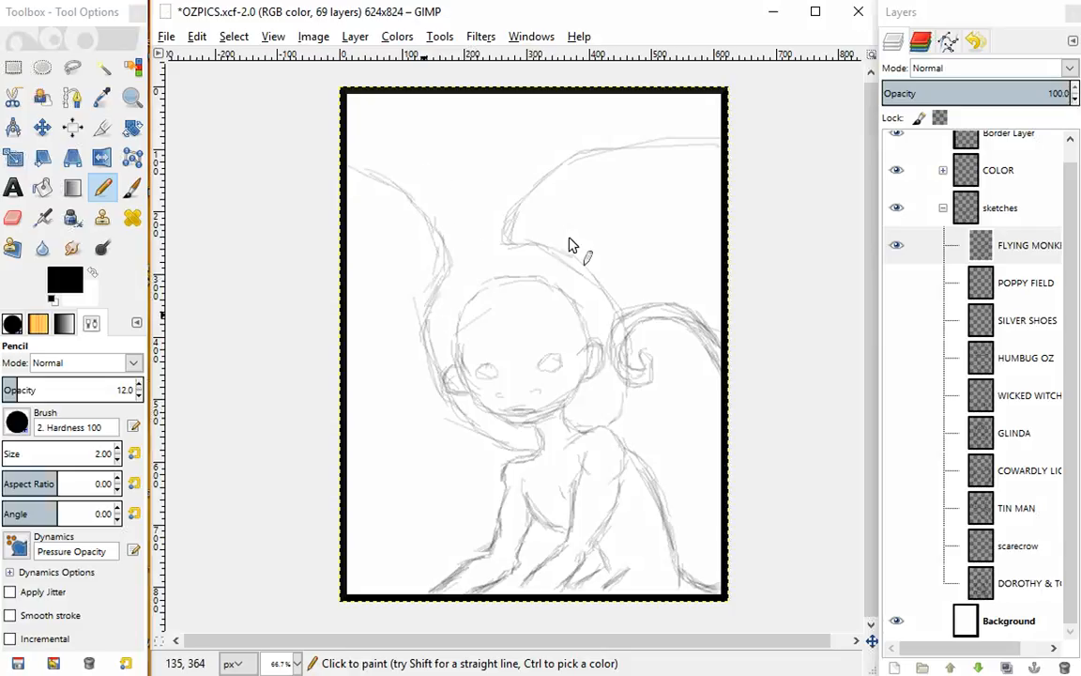
Sketch the right wing's inner curve and the left wing's long outer feathers sweeping down along the left border
mouse_move(558, 233)
left_mouse_down()
mouse_move(597, 226)
mouse_move(677, 270)
mouse_move(612, 231)
mouse_move(699, 293)
mouse_move(719, 340)
left_mouse_up()
mouse_move(419, 265)
left_mouse_down()
mouse_move(381, 301)
mouse_move(351, 372)
left_mouse_up()
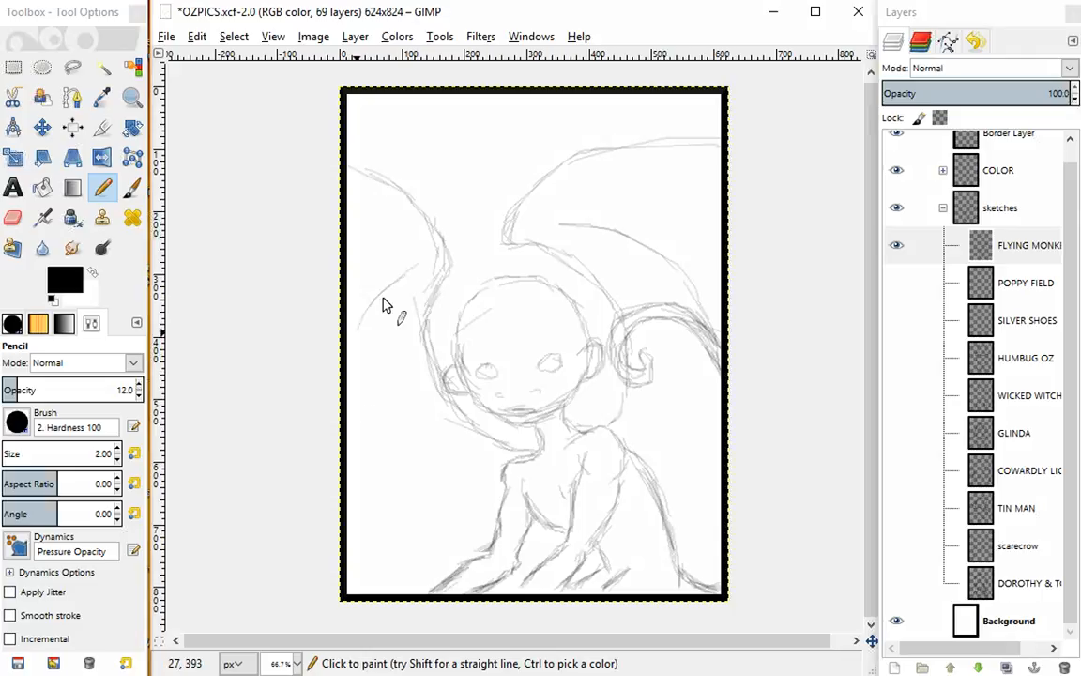
left_click_drag(384, 299, 350, 427)
left_click_drag(360, 480, 392, 544)
left_click_drag(345, 498, 377, 548)
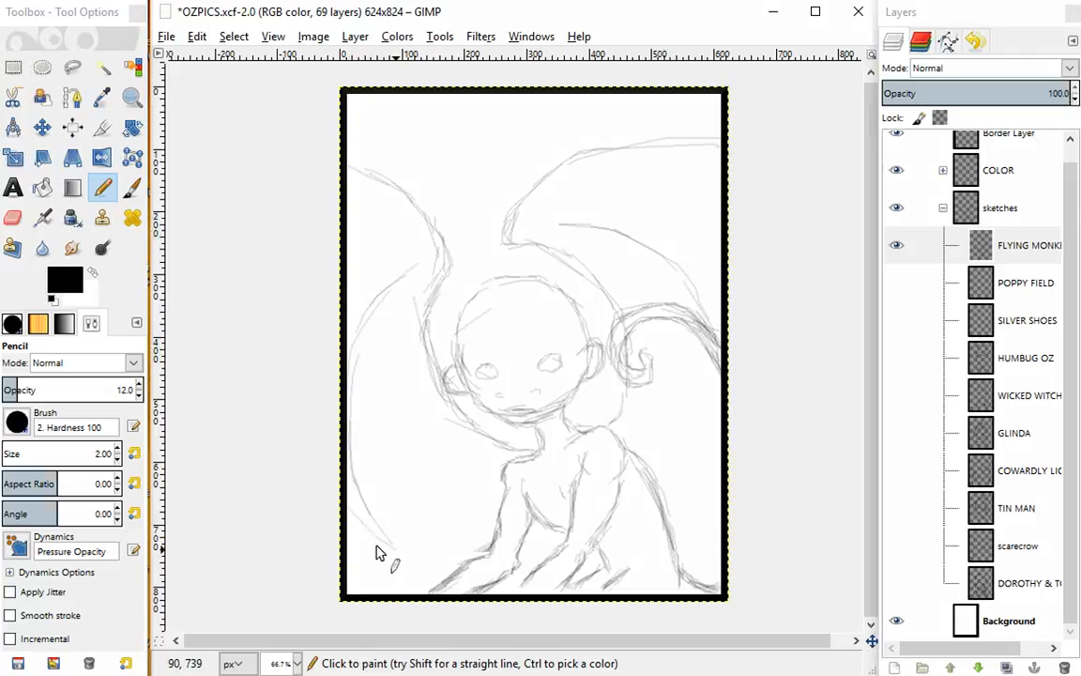
mouse_move(337, 507)
left_mouse_down()
mouse_move(383, 529)
mouse_move(374, 543)
mouse_move(366, 499)
mouse_move(397, 546)
mouse_move(329, 515)
mouse_move(377, 559)
mouse_move(338, 543)
mouse_move(369, 553)
left_mouse_up()
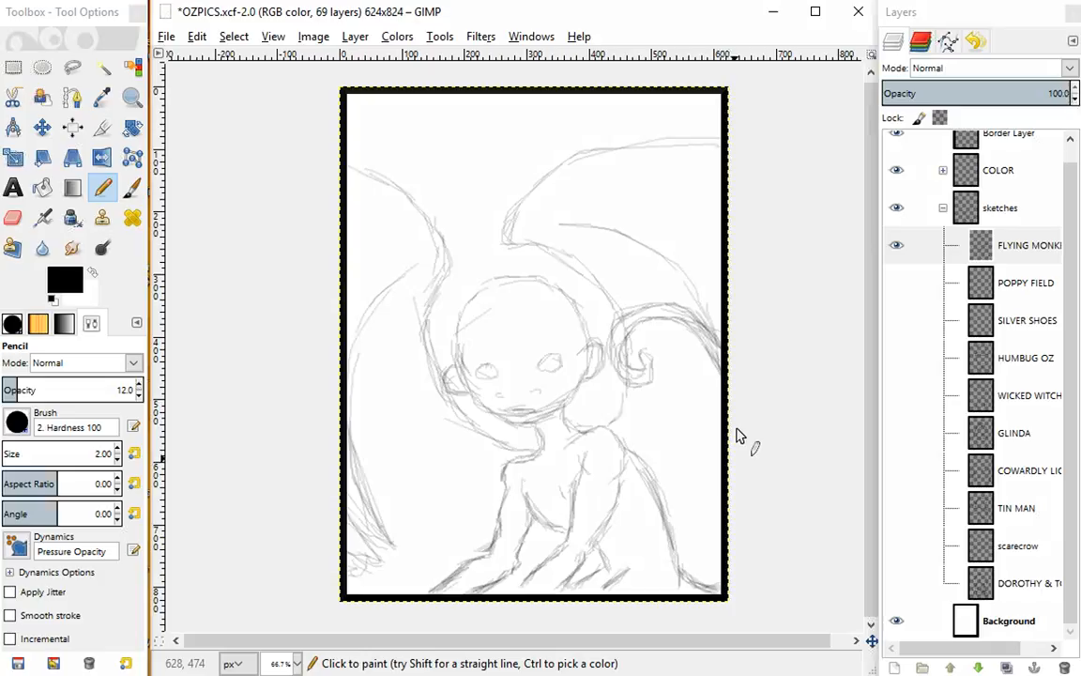
Add feather tips in both lower corners and sketch the lower edges of both wings toward the body
mouse_move(729, 459)
left_mouse_down()
mouse_move(696, 533)
mouse_move(714, 528)
mouse_move(697, 538)
mouse_move(723, 481)
mouse_move(698, 524)
mouse_move(729, 507)
mouse_move(731, 497)
mouse_move(698, 548)
mouse_move(743, 531)
mouse_move(723, 552)
left_mouse_up()
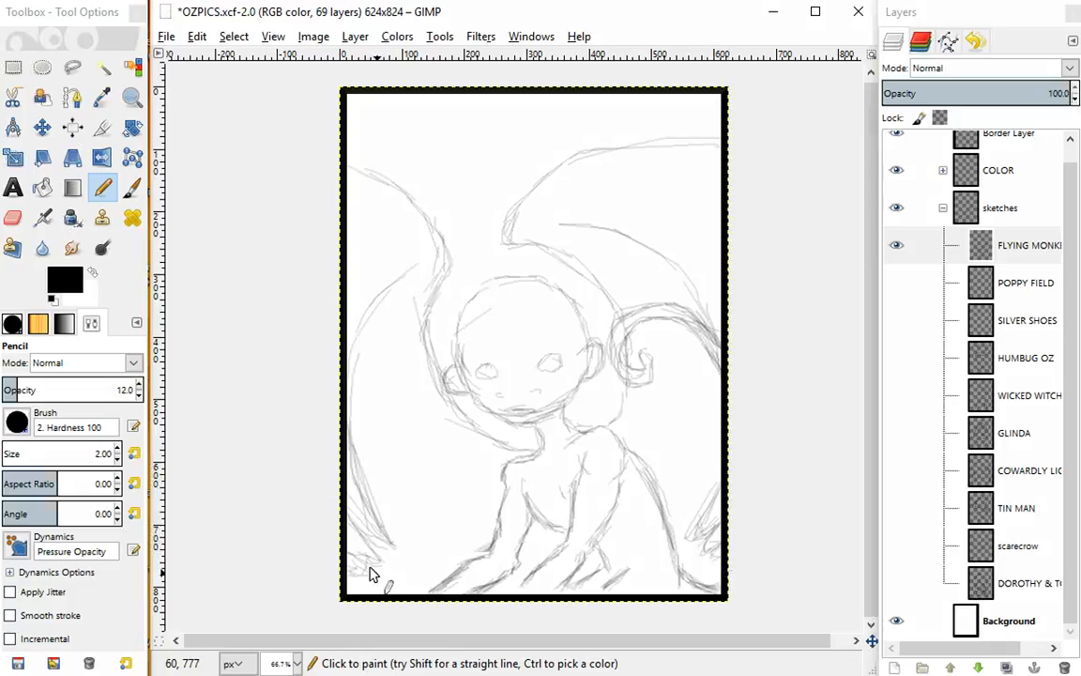
left_click_drag(369, 566, 357, 579)
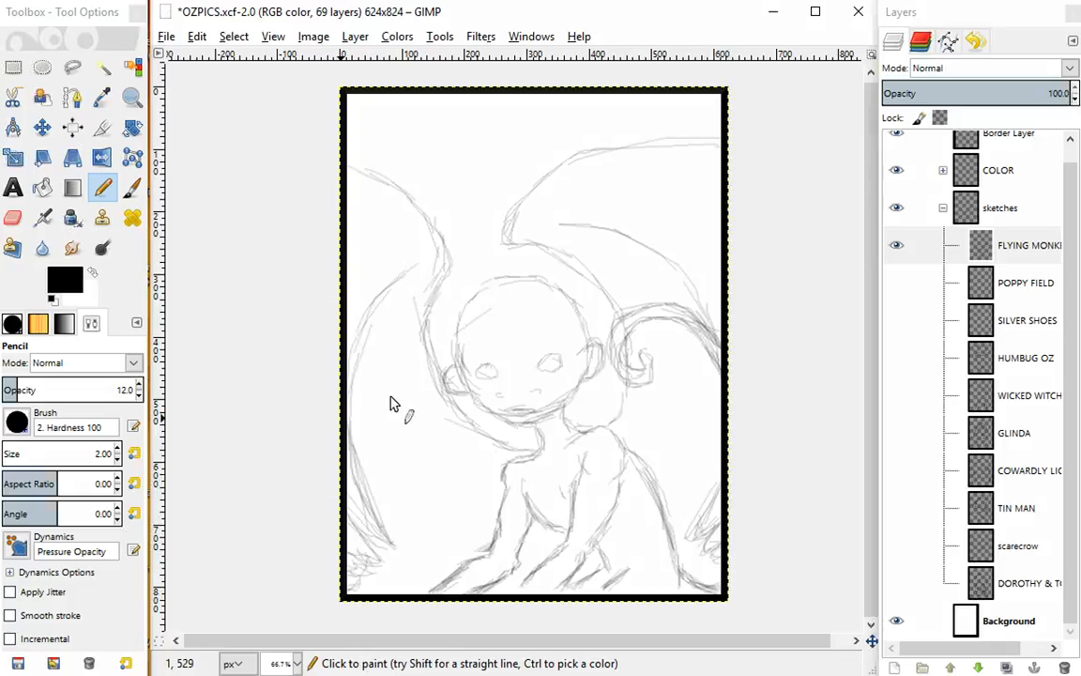
mouse_move(352, 430)
left_mouse_down()
mouse_move(371, 487)
mouse_move(367, 447)
mouse_move(358, 476)
left_mouse_up()
mouse_move(355, 434)
left_mouse_down()
mouse_move(385, 410)
mouse_move(459, 459)
mouse_move(491, 472)
left_mouse_up()
mouse_move(640, 434)
left_mouse_down()
mouse_move(647, 441)
mouse_move(707, 330)
left_mouse_up()
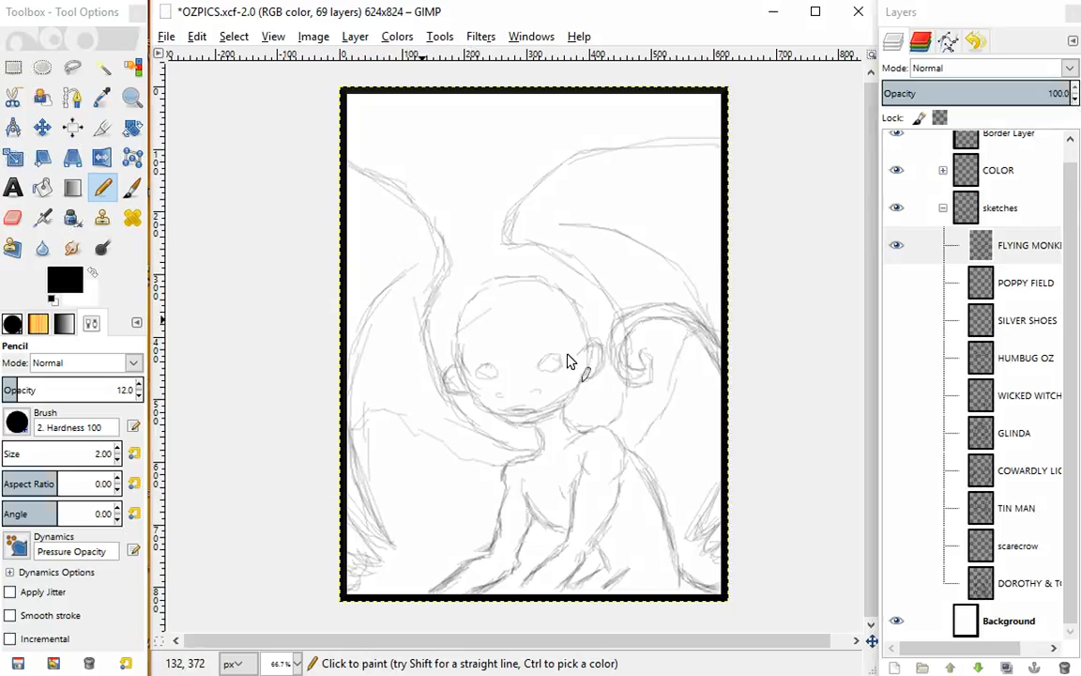
Mark the muzzle above the nostrils, set the pencil opacity to 26.8 and darken the eyes, nostrils and mouth
left_click_drag(528, 390, 544, 388)
left_click(38, 386)
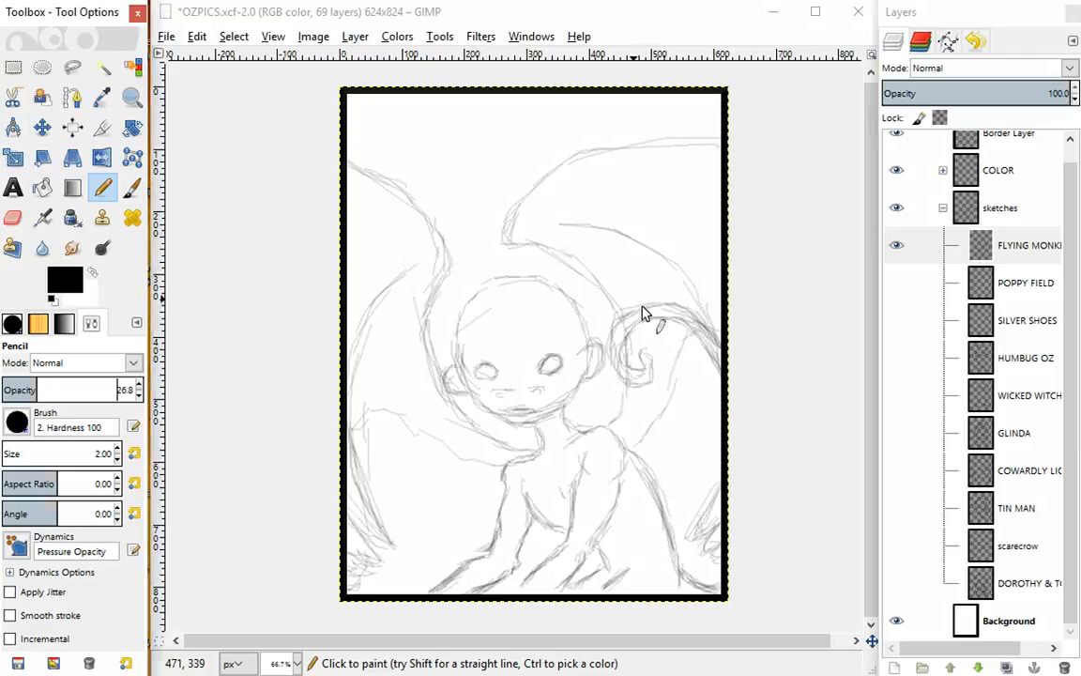
mouse_move(540, 379)
left_mouse_down()
mouse_move(556, 358)
mouse_move(558, 377)
mouse_move(481, 373)
left_mouse_up()
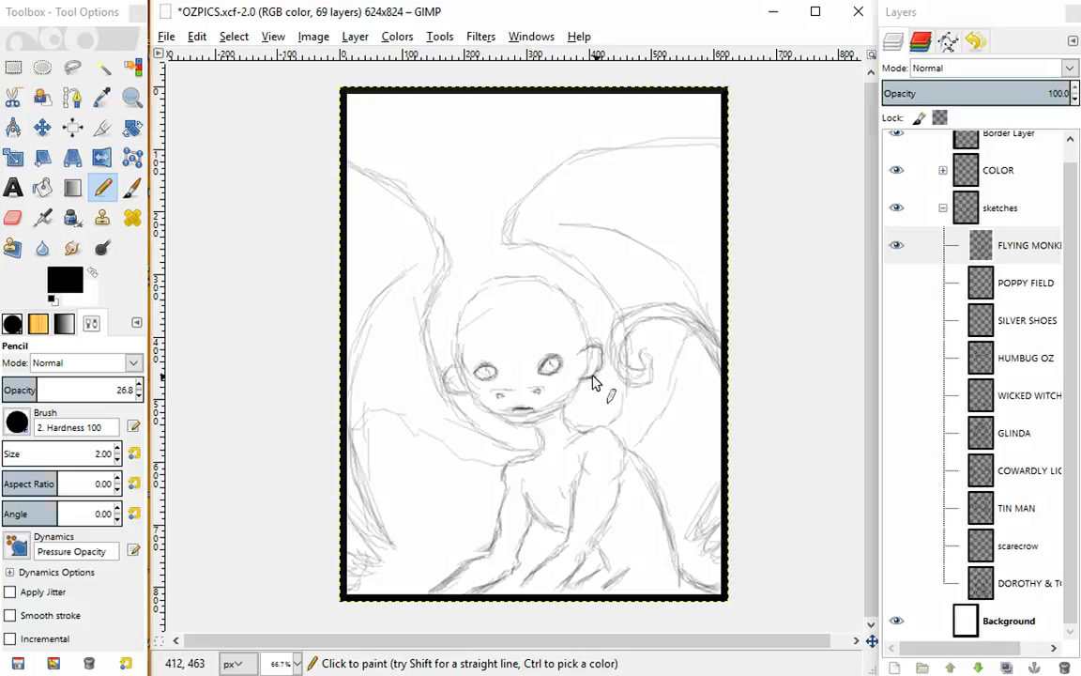
Darken both ears, add their inner lines, and strengthen the jaw and chin outline
left_click_drag(583, 353, 594, 378)
mouse_move(459, 369)
left_mouse_down()
mouse_move(458, 391)
mouse_move(462, 382)
mouse_move(486, 399)
left_mouse_up()
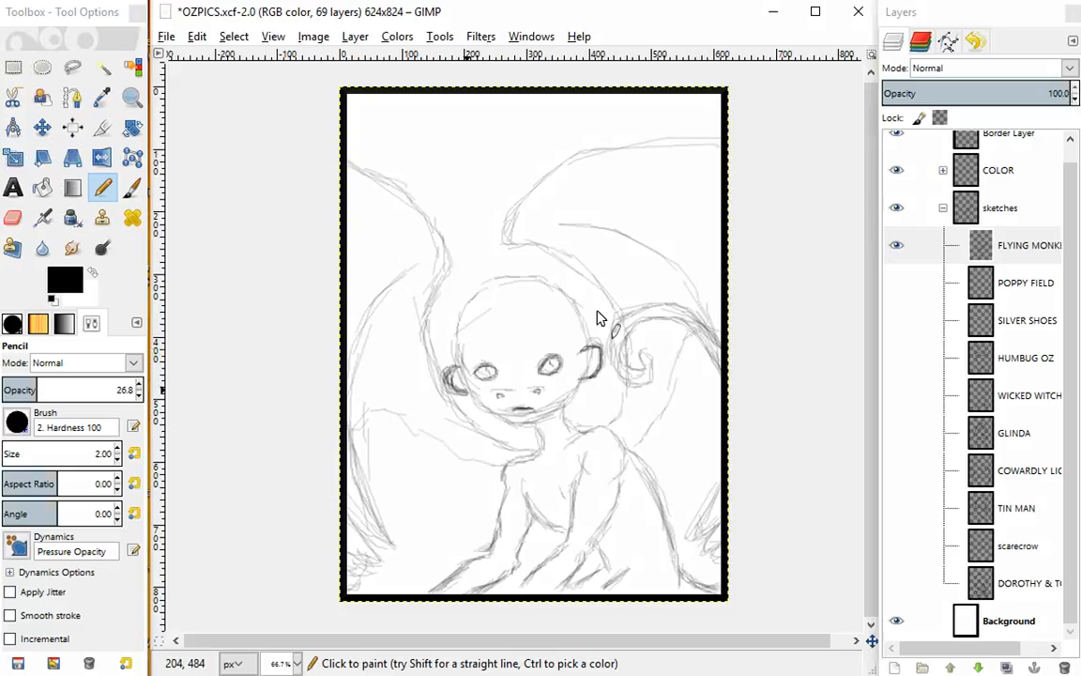
left_click_drag(594, 360, 596, 366)
mouse_move(462, 379)
left_mouse_down()
mouse_move(447, 381)
mouse_move(452, 371)
left_mouse_up()
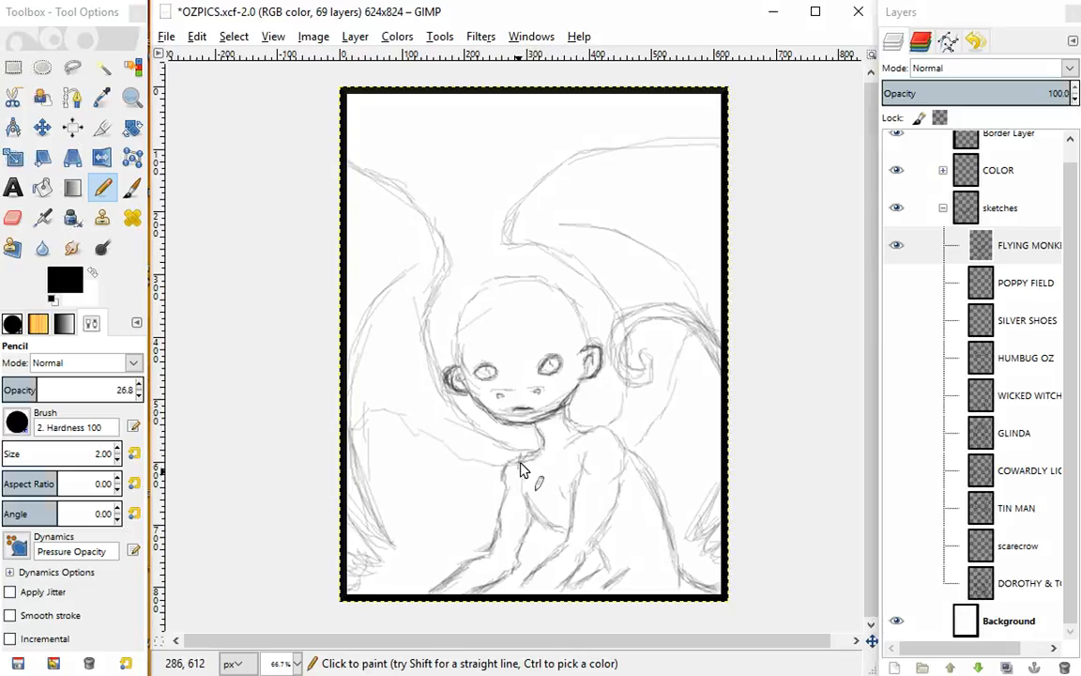
Draw darker, nearly vertical lines down the torso from the left shoulder, the neck and beside the right shoulder
left_click_drag(523, 469, 523, 575)
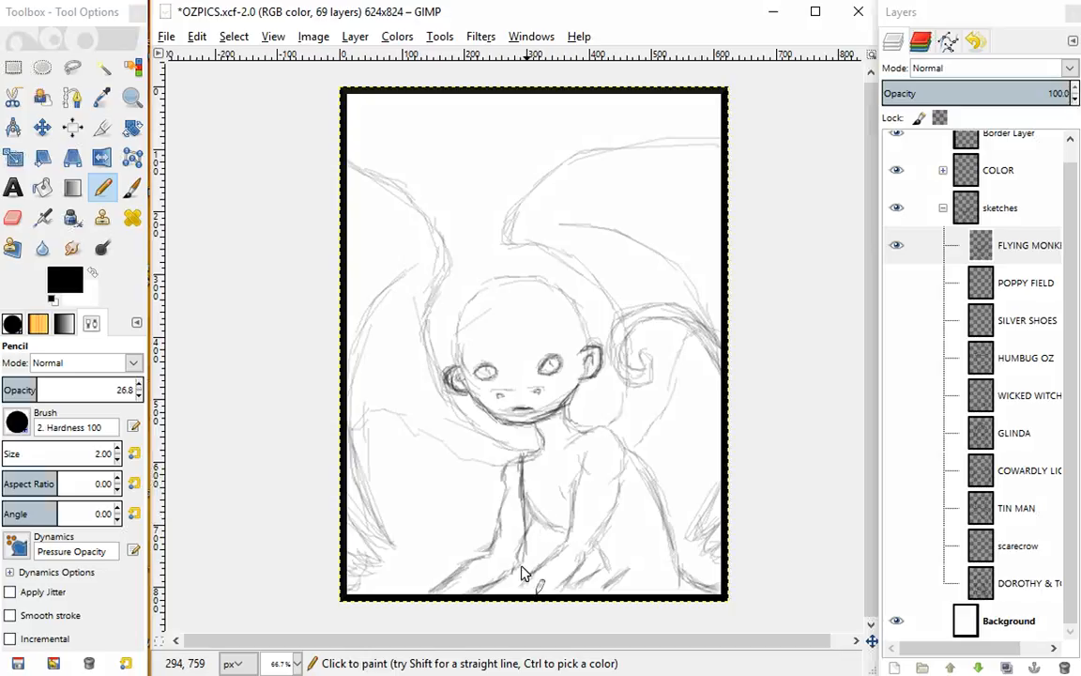
left_click_drag(539, 443, 542, 561)
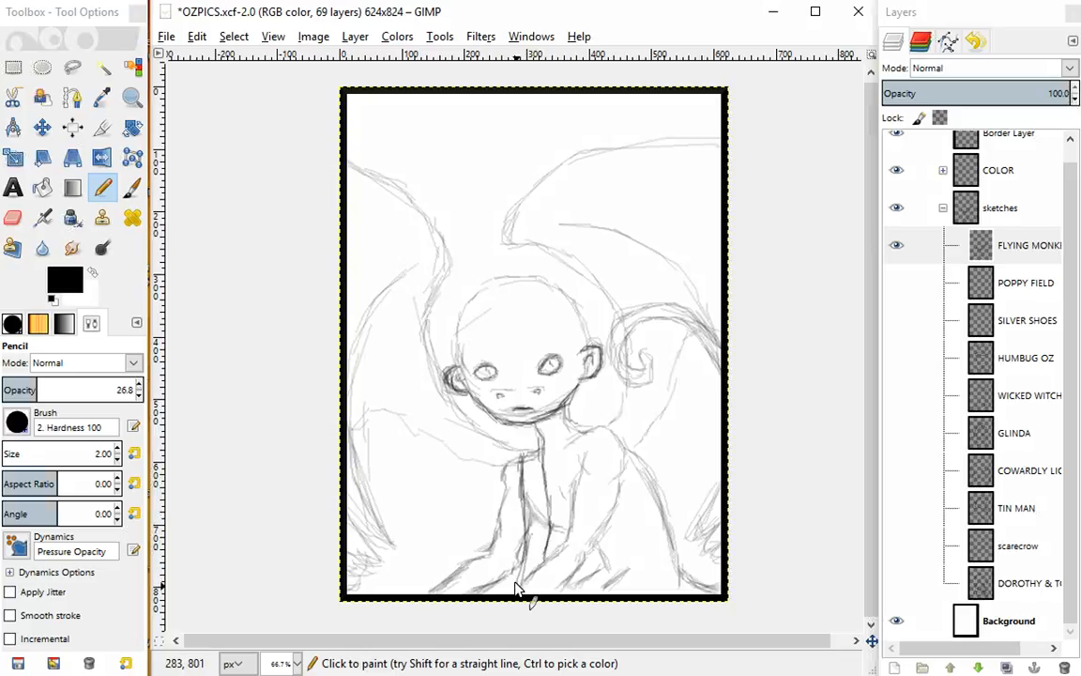
left_click_drag(572, 449, 568, 513)
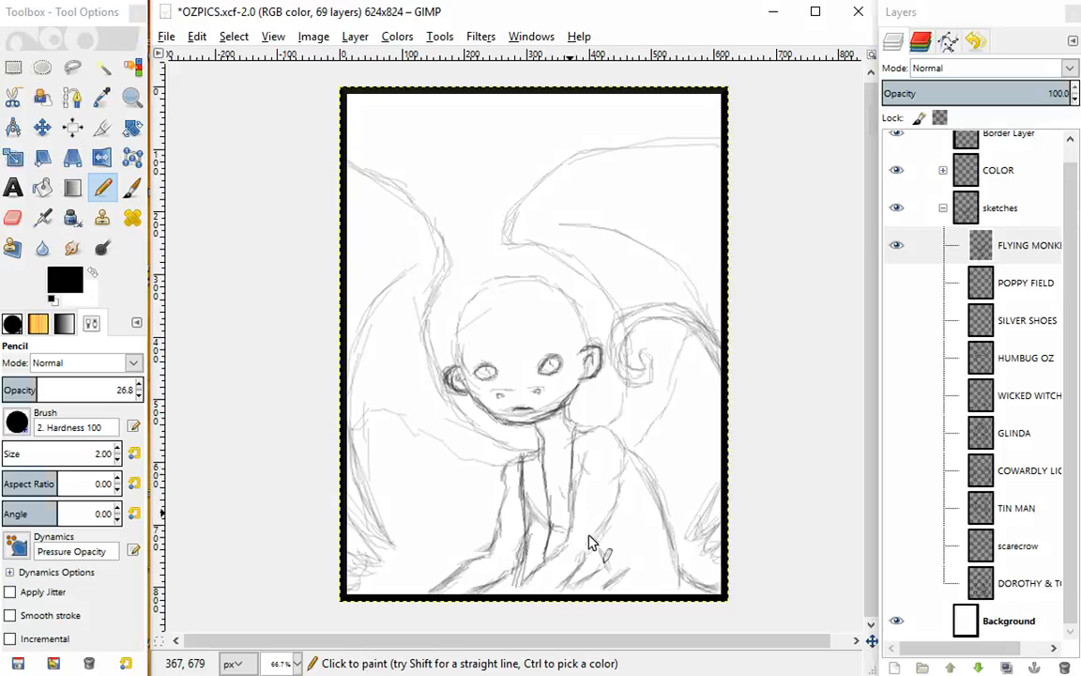
Draw the diagonal leg lines beside the right arm and darken the shoulders, arms and back
left_click_drag(582, 567, 579, 590)
left_click_drag(635, 535, 599, 577)
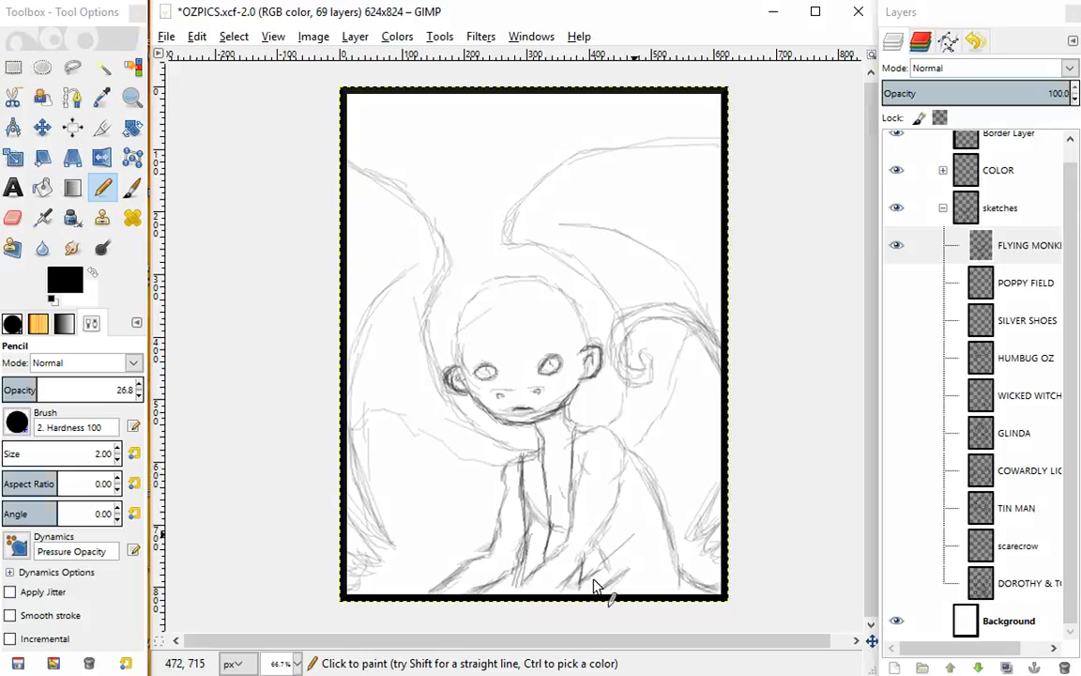
left_click_drag(645, 527, 665, 513)
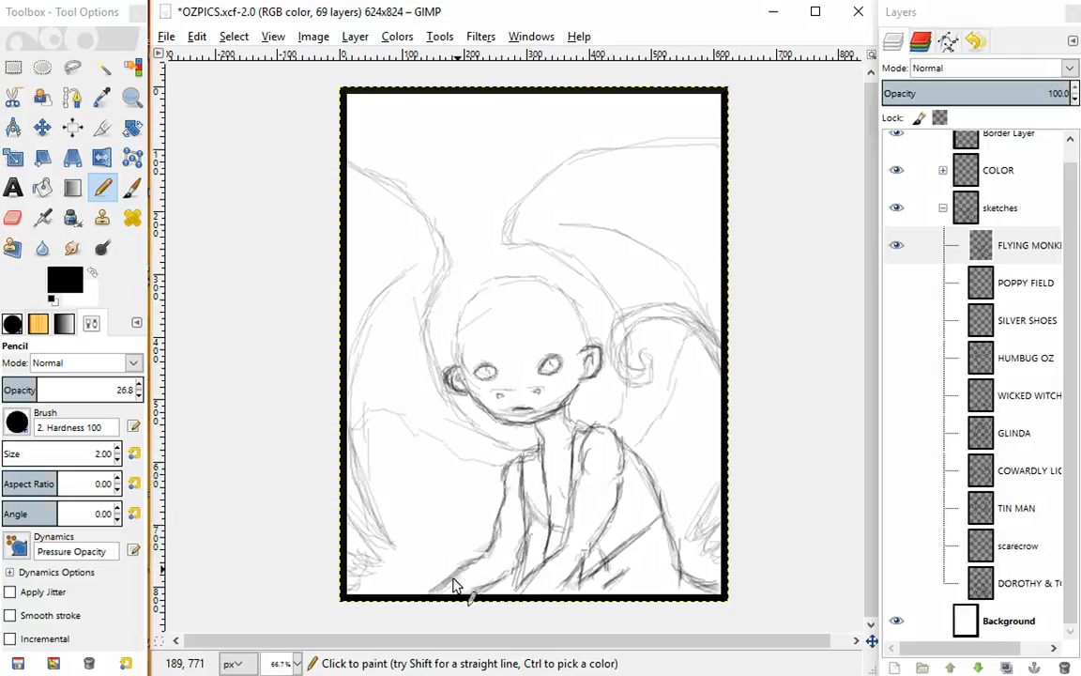
left_click_drag(532, 540, 518, 587)
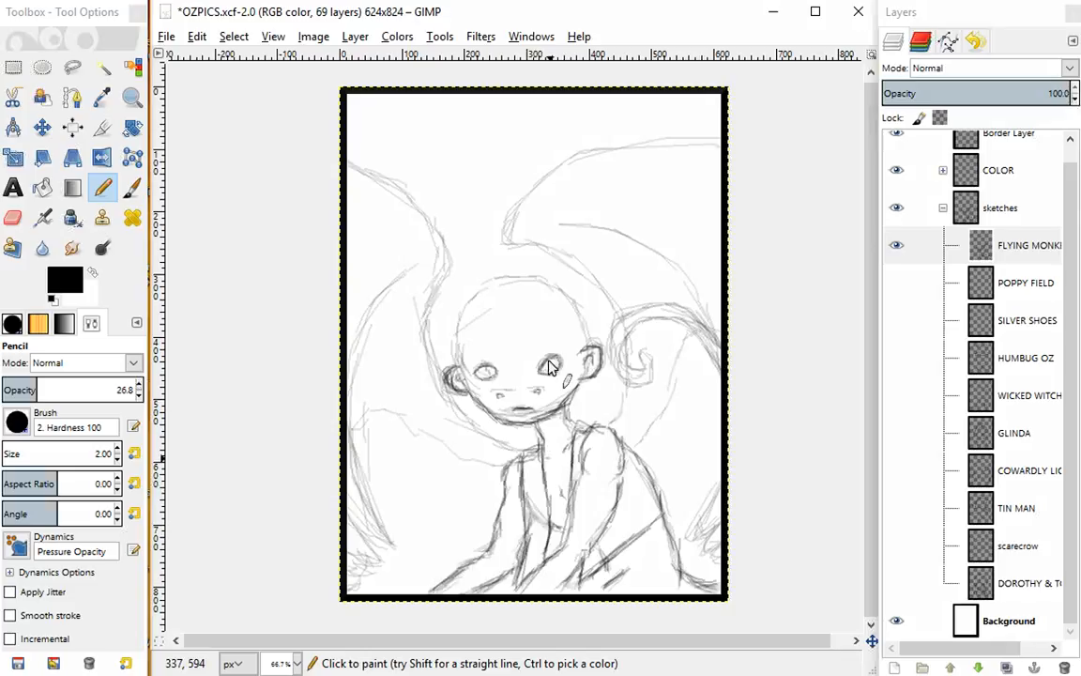
Set the pencil opacity to 13.4 and sketch long feathers and small overlapping ones along the left wing's upper edge
left_click(19, 389)
mouse_move(410, 269)
left_mouse_down()
mouse_move(345, 362)
mouse_move(349, 466)
left_mouse_up()
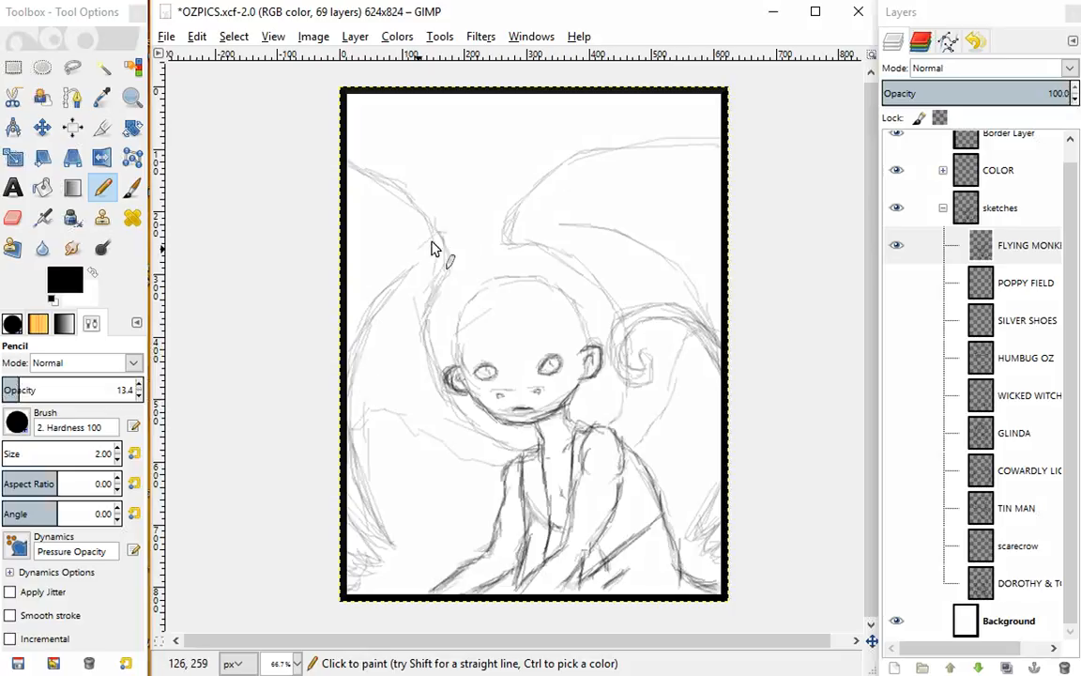
mouse_move(443, 240)
left_mouse_down()
mouse_move(414, 267)
mouse_move(388, 249)
mouse_move(345, 314)
left_mouse_up()
mouse_move(373, 231)
left_mouse_down()
mouse_move(332, 297)
mouse_move(328, 261)
left_mouse_up()
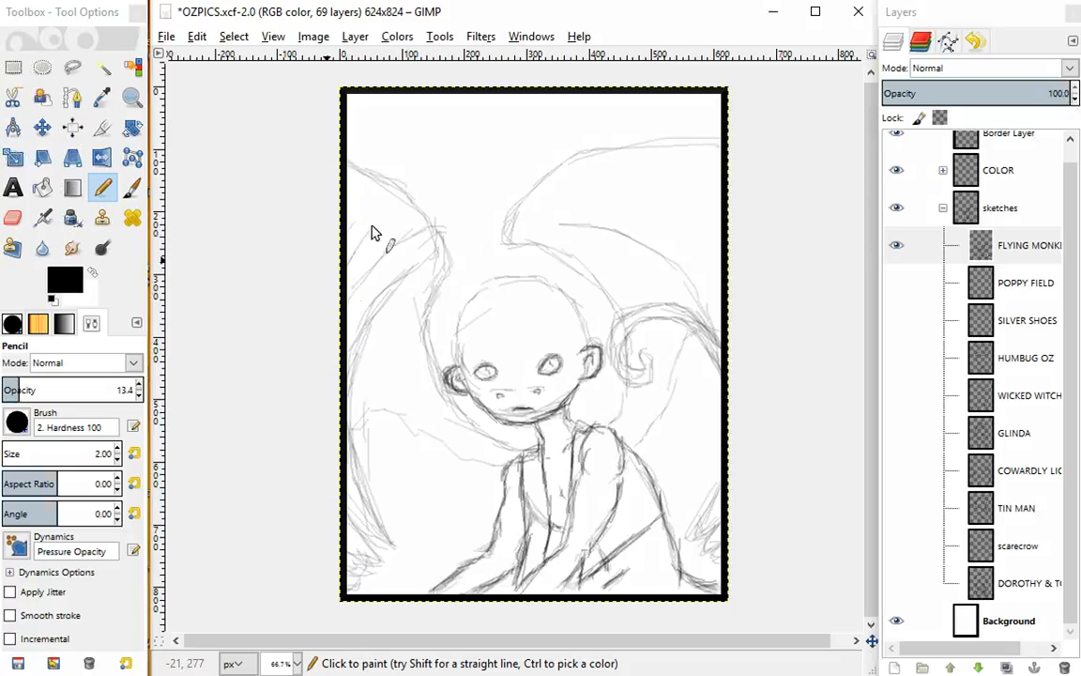
mouse_move(345, 193)
left_mouse_down()
mouse_move(375, 187)
mouse_move(351, 193)
mouse_move(386, 191)
mouse_move(376, 204)
mouse_move(386, 193)
mouse_move(384, 212)
mouse_move(401, 218)
mouse_move(383, 217)
mouse_move(406, 214)
mouse_move(399, 226)
mouse_move(412, 215)
mouse_move(425, 237)
mouse_move(419, 261)
mouse_move(392, 216)
mouse_move(385, 232)
mouse_move(409, 260)
left_mouse_up()
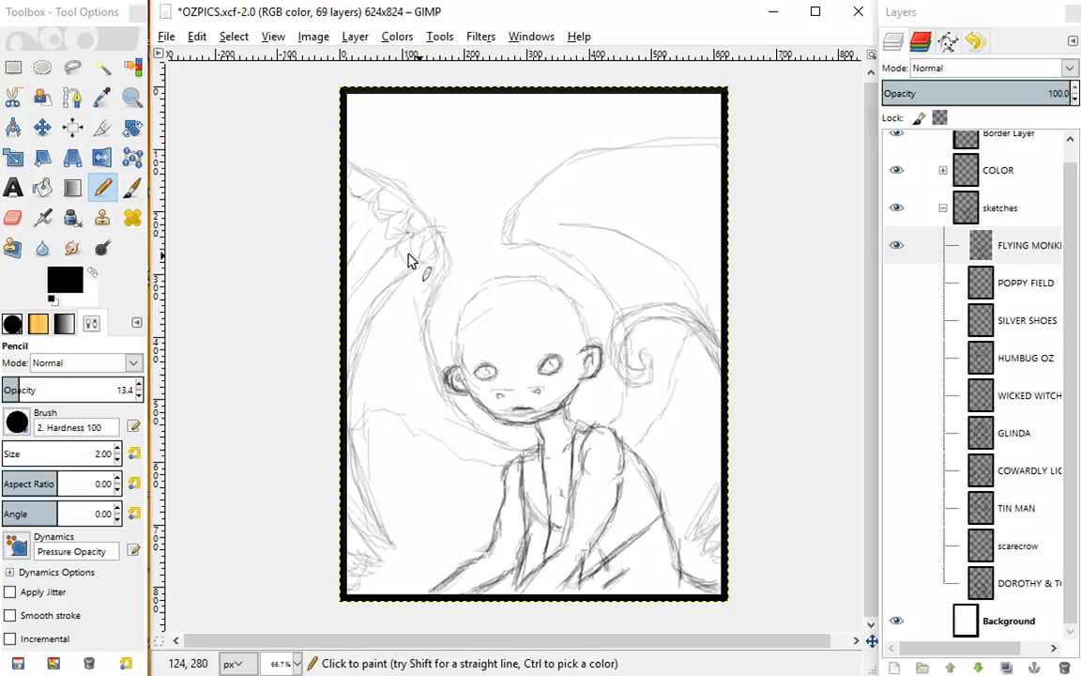
Sketch small overlapping feathers at the left wing's outer edge and from the right wing's bend outward along its upper edge
mouse_move(355, 209)
left_mouse_down()
mouse_move(365, 252)
mouse_move(380, 253)
mouse_move(387, 276)
mouse_move(343, 245)
mouse_move(358, 273)
left_mouse_up()
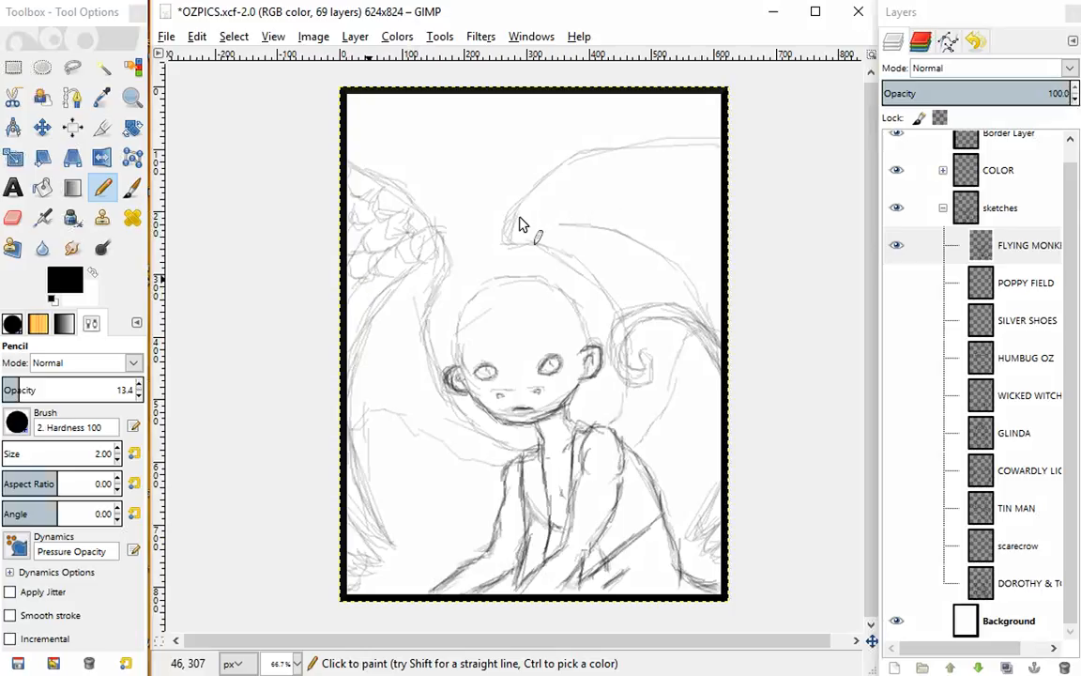
mouse_move(519, 217)
left_mouse_down()
mouse_move(551, 232)
mouse_move(552, 209)
mouse_move(528, 195)
mouse_move(552, 228)
mouse_move(554, 188)
mouse_move(543, 183)
mouse_move(526, 199)
mouse_move(540, 200)
mouse_move(541, 225)
mouse_move(531, 200)
mouse_move(545, 217)
mouse_move(575, 187)
mouse_move(553, 177)
mouse_move(559, 196)
mouse_move(547, 179)
mouse_move(529, 197)
mouse_move(558, 178)
mouse_move(557, 197)
mouse_move(574, 205)
mouse_move(550, 224)
mouse_move(577, 205)
left_mouse_up()
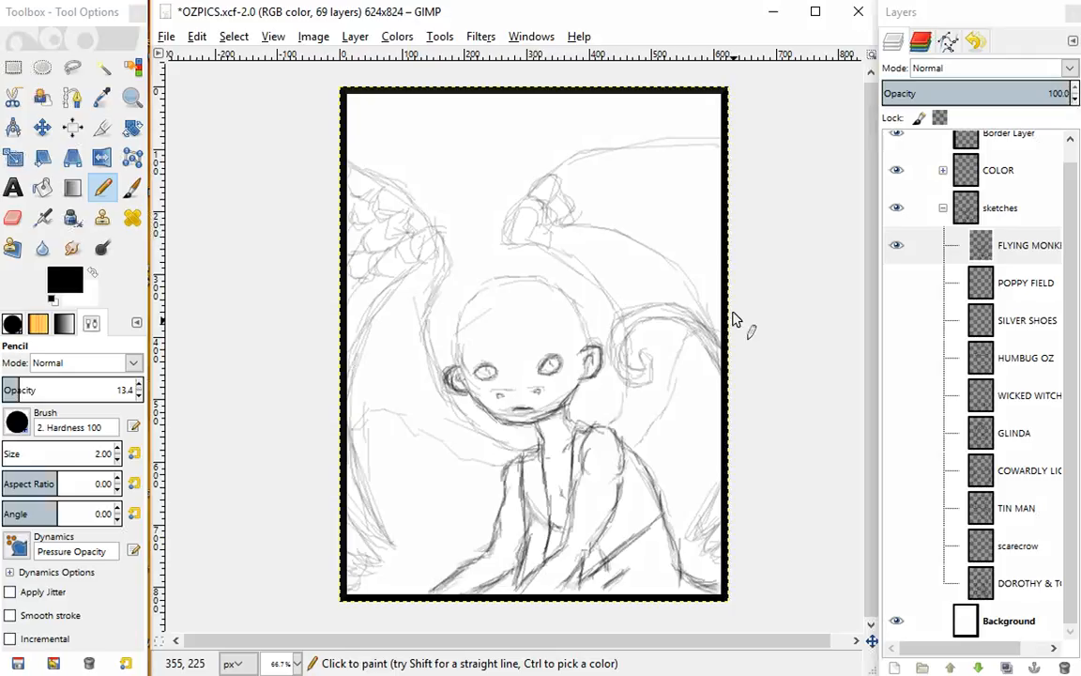
mouse_move(728, 314)
left_mouse_down()
mouse_move(714, 280)
mouse_move(726, 310)
left_mouse_up()
mouse_move(570, 167)
left_mouse_down()
mouse_move(571, 176)
mouse_move(597, 167)
mouse_move(579, 164)
mouse_move(606, 221)
left_mouse_up()
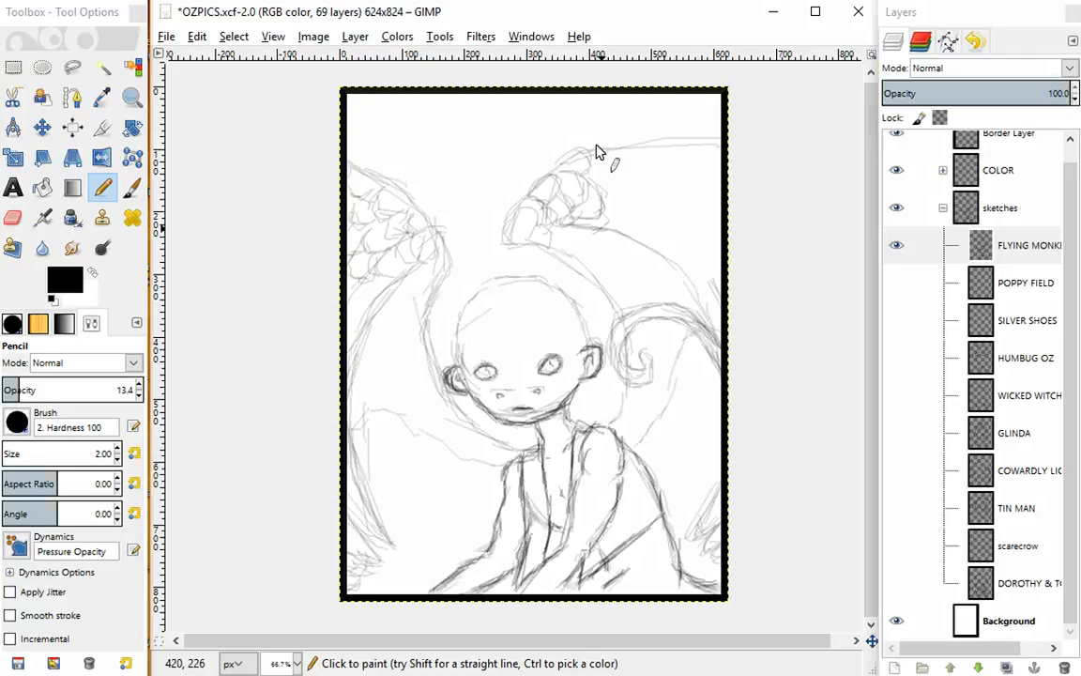
mouse_move(596, 145)
left_mouse_down()
mouse_move(599, 179)
mouse_move(607, 152)
mouse_move(622, 181)
mouse_move(604, 199)
mouse_move(609, 226)
mouse_move(624, 191)
mouse_move(634, 199)
mouse_move(609, 230)
left_mouse_up()
Extend the overlapping feathers along the right wing and draw long feather lines from them out to the page border
mouse_move(631, 165)
left_mouse_down()
mouse_move(635, 182)
mouse_move(617, 164)
mouse_move(637, 191)
mouse_move(628, 220)
mouse_move(644, 227)
mouse_move(654, 183)
mouse_move(642, 161)
mouse_move(647, 212)
mouse_move(627, 241)
mouse_move(664, 232)
mouse_move(654, 163)
mouse_move(668, 159)
mouse_move(656, 155)
mouse_move(680, 228)
mouse_move(721, 263)
left_mouse_up()
left_click_drag(679, 194, 721, 228)
mouse_move(669, 162)
left_mouse_down()
mouse_move(721, 168)
mouse_move(733, 200)
left_mouse_up()
left_click_drag(666, 139, 727, 150)
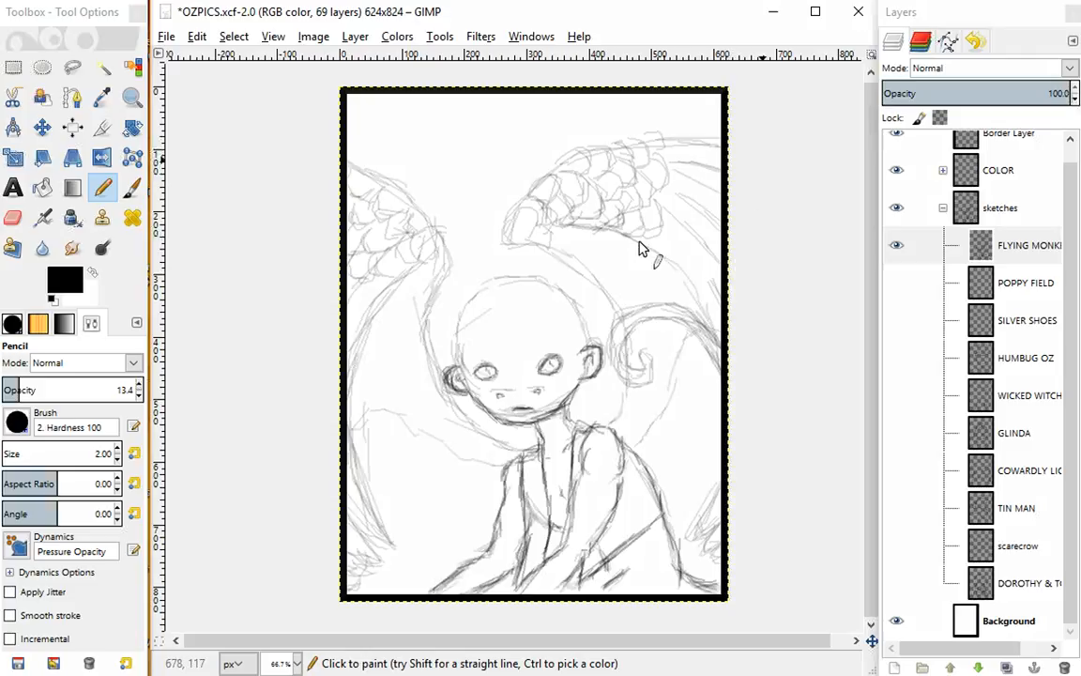
Add small feather marks inside the lower parts of both wings and rough up their lower edges with jagged strokes
left_click_drag(638, 241, 722, 354)
mouse_move(573, 232)
left_mouse_down()
mouse_move(577, 259)
mouse_move(593, 246)
mouse_move(608, 261)
left_mouse_up()
mouse_move(595, 264)
left_mouse_down()
mouse_move(619, 300)
mouse_move(637, 275)
mouse_move(634, 287)
left_mouse_up()
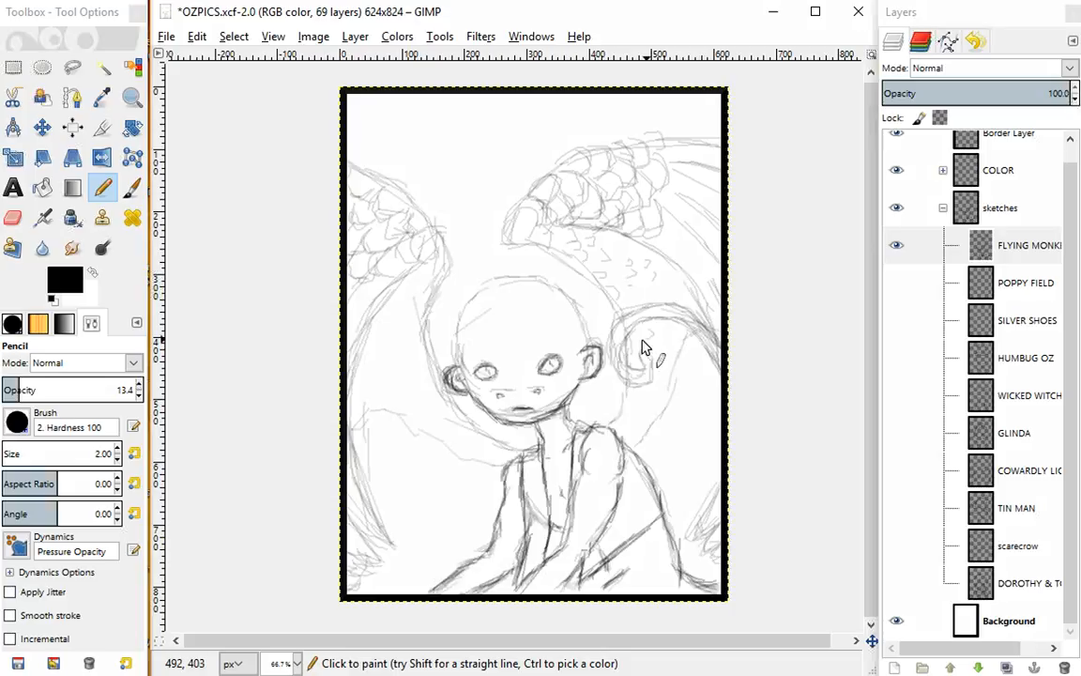
mouse_move(403, 300)
left_mouse_down()
mouse_move(410, 313)
mouse_move(381, 336)
left_mouse_up()
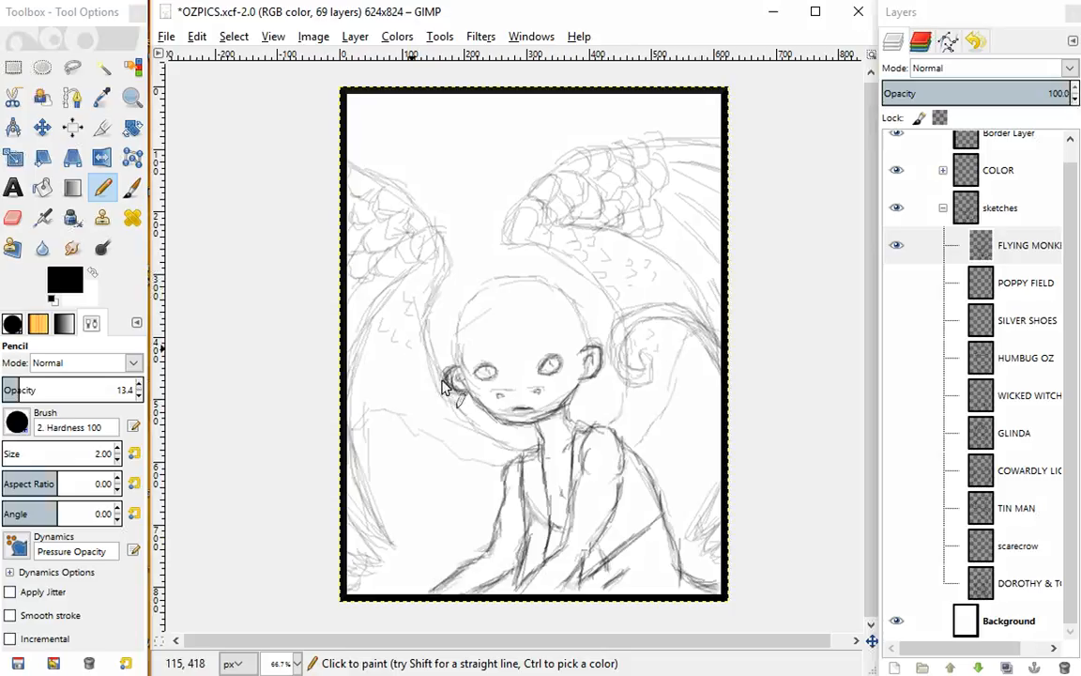
mouse_move(385, 361)
left_mouse_down()
mouse_move(466, 431)
mouse_move(367, 383)
mouse_move(412, 408)
left_mouse_up()
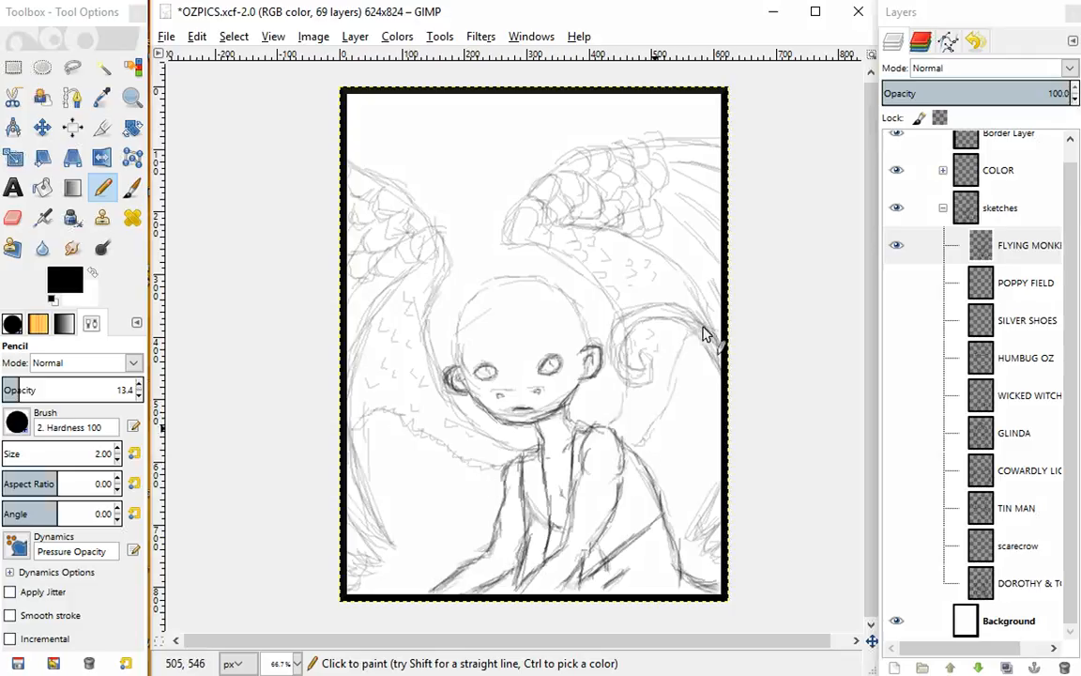
left_click_drag(688, 355, 672, 409)
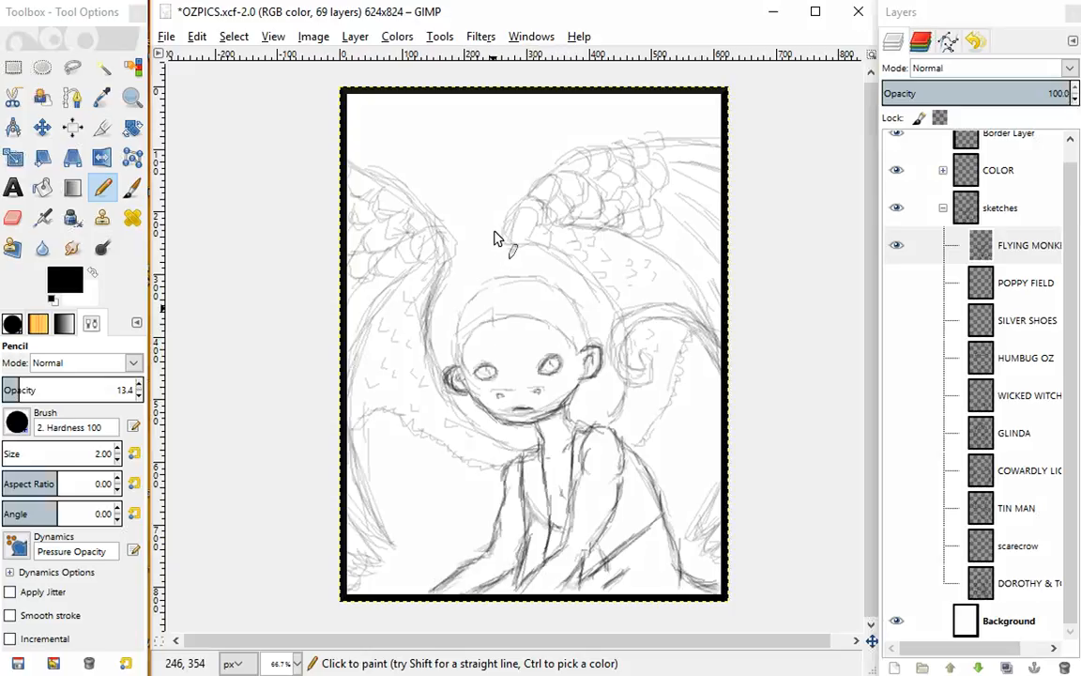
Sketch a curled hair tuft on the monkey's head and, with pencil opacity at 21.1, add short fur strokes around the head and body
mouse_move(480, 233)
left_mouse_down()
mouse_move(498, 261)
mouse_move(499, 252)
mouse_move(472, 283)
left_mouse_up()
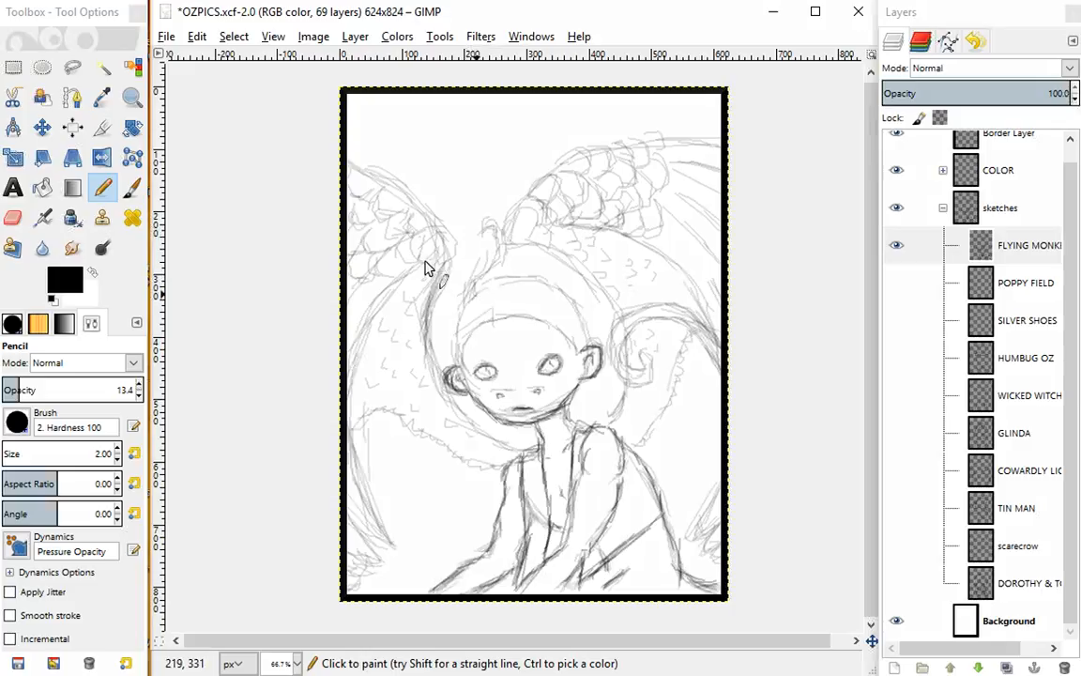
left_click(31, 389)
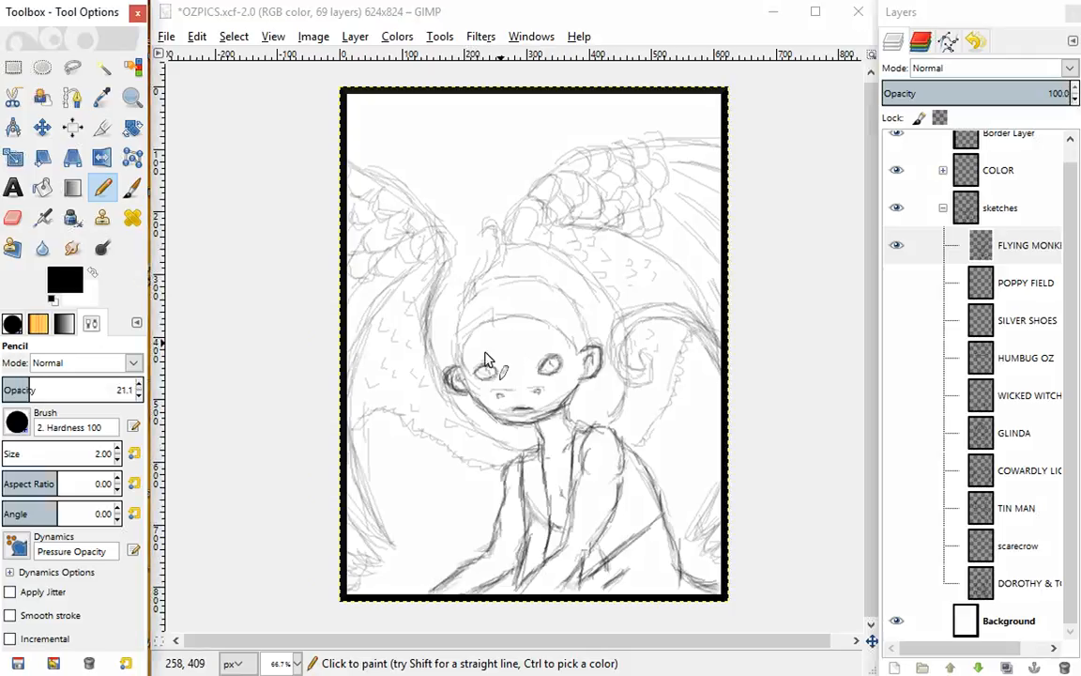
left_click_drag(479, 283, 461, 298)
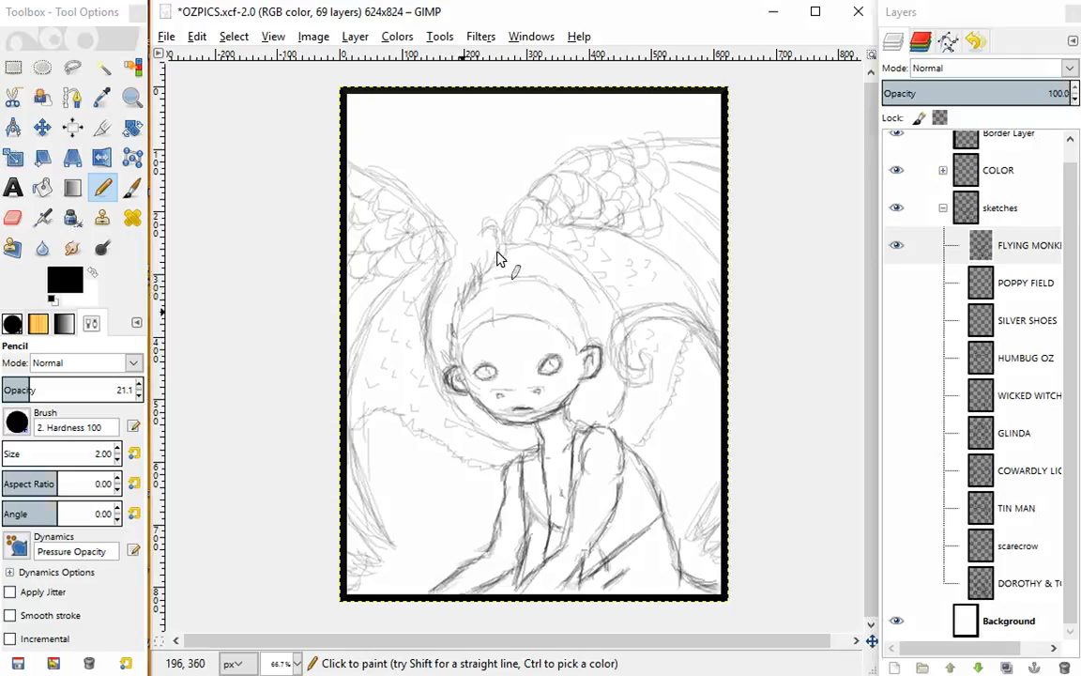
mouse_move(508, 241)
left_mouse_down()
mouse_move(491, 224)
mouse_move(495, 262)
mouse_move(509, 267)
left_mouse_up()
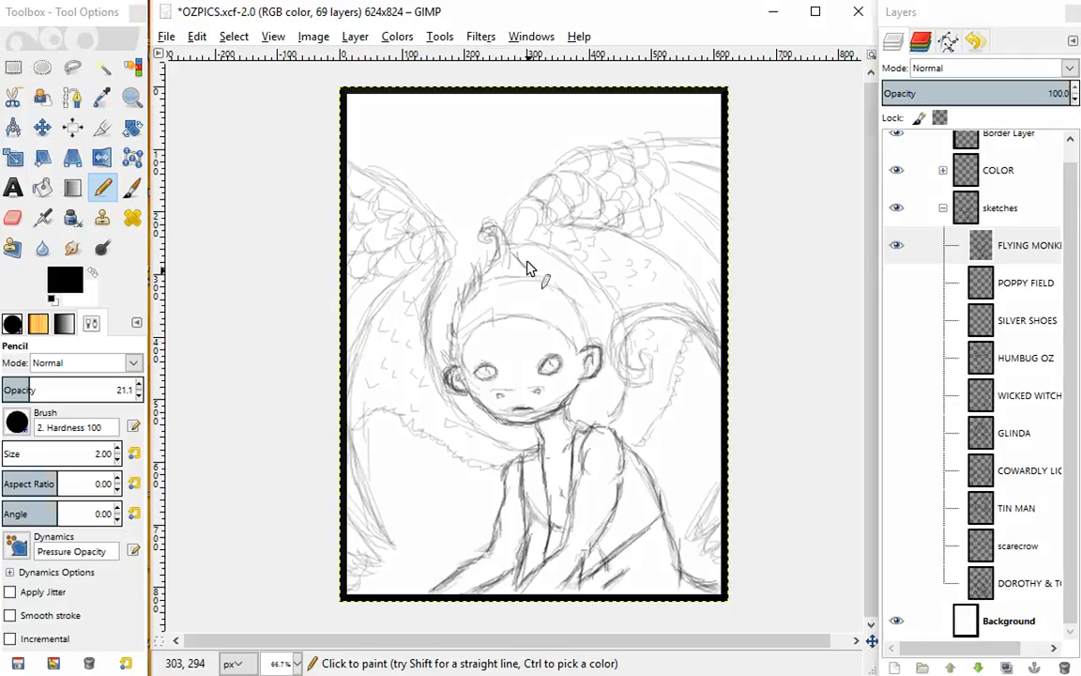
left_click_drag(563, 278, 594, 329)
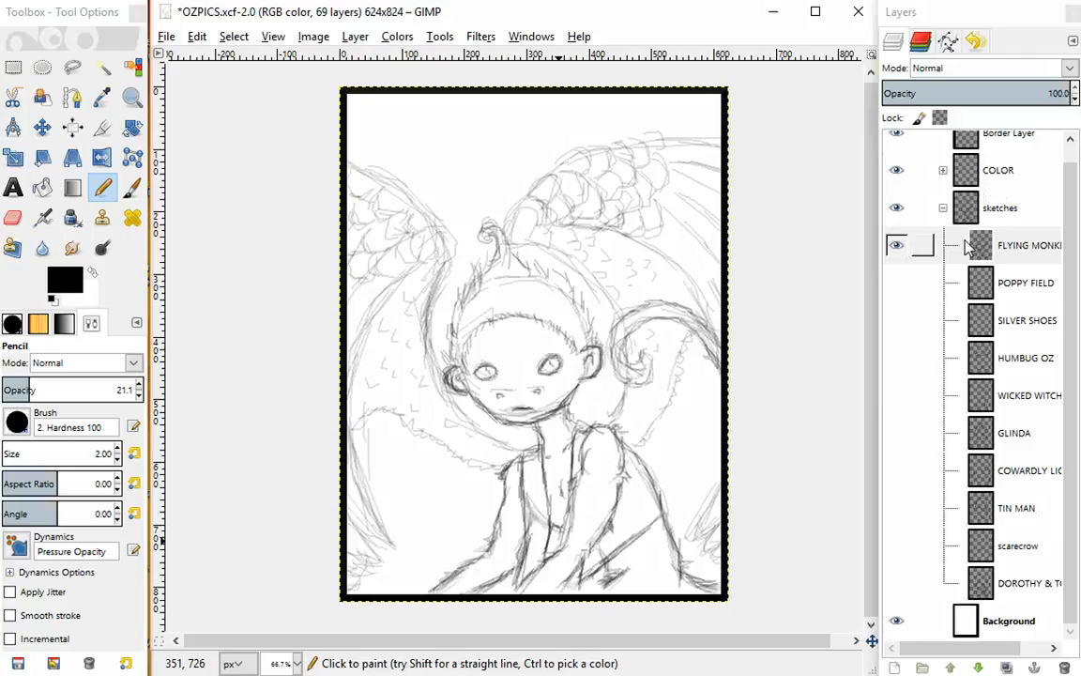
Collapse the sketches layer group and select the COLOR layer group
left_click(943, 208)
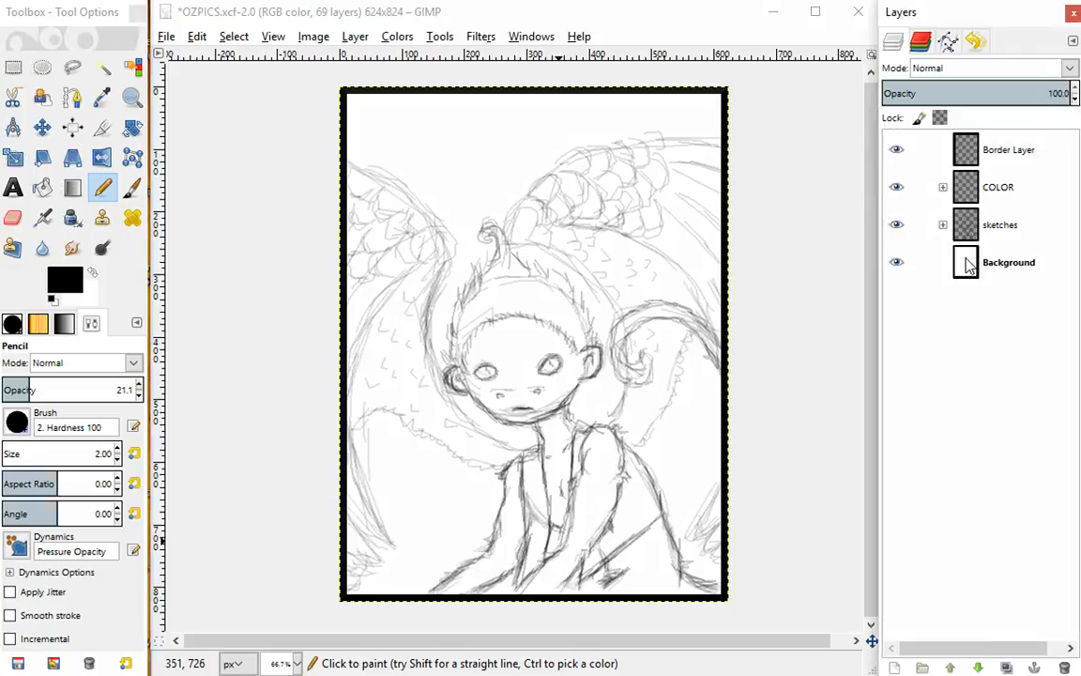
left_click(946, 189)
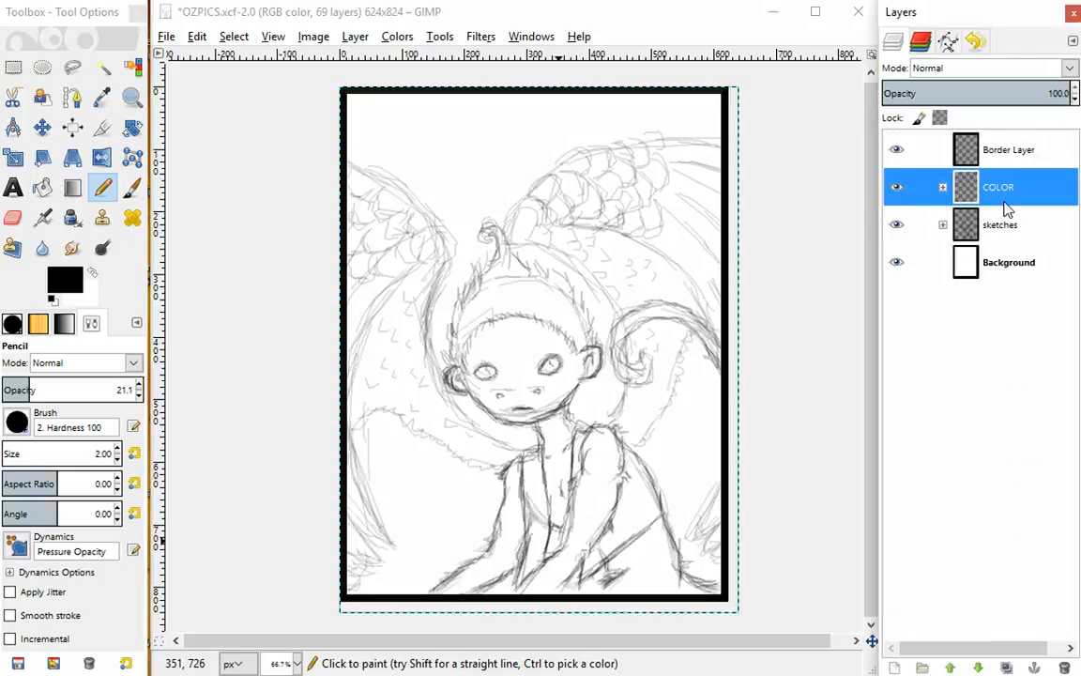